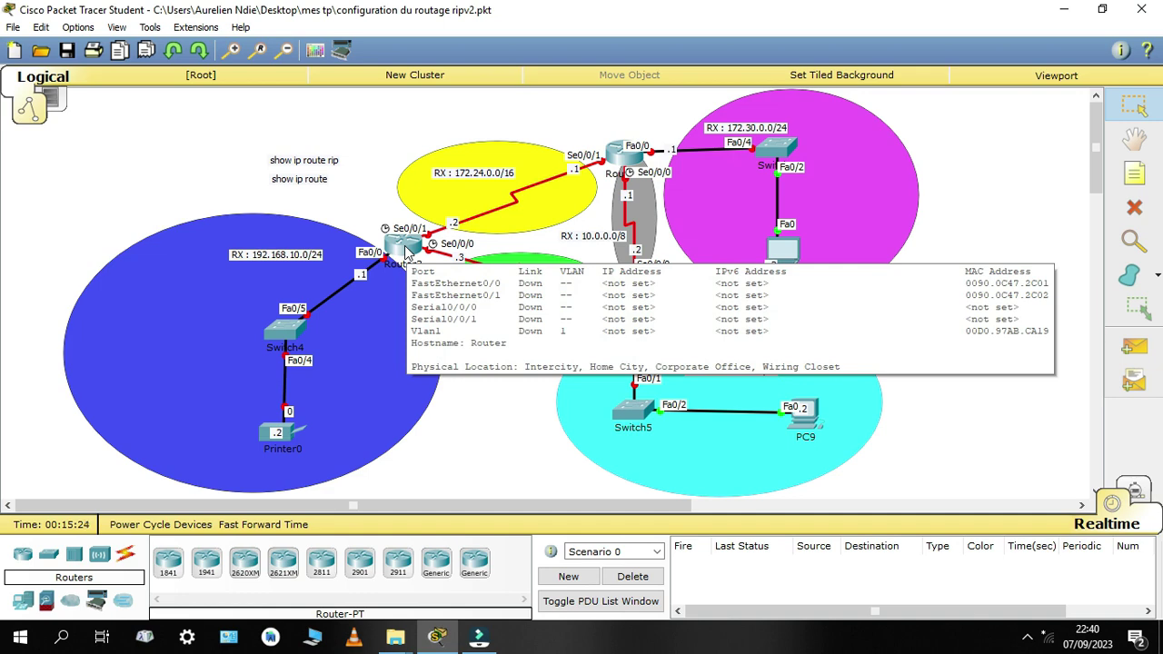
# Configure Router3's FastEthernet0/0 interface with IP address 192.168.10.1 and subnet mask 255.255.255.0, and enable the port
pyautogui.click(405, 253)
pyautogui.moveTo(484, 116); pyautogui.dragTo(706, 93)
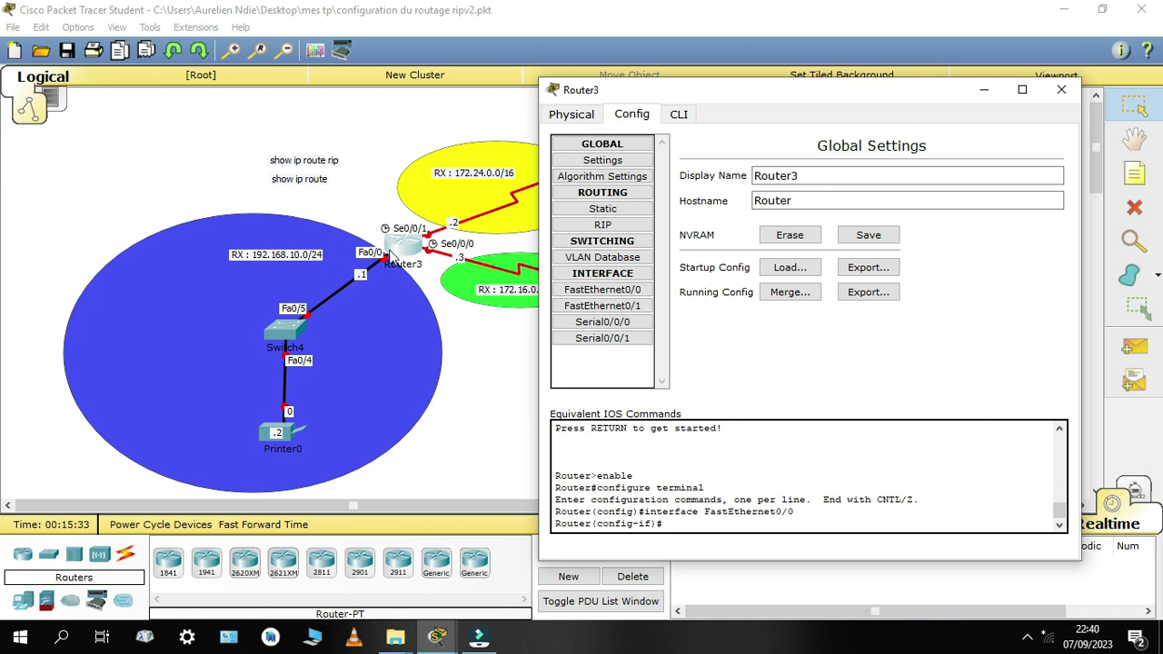
pyautogui.click(602, 289)
pyautogui.click(894, 256)
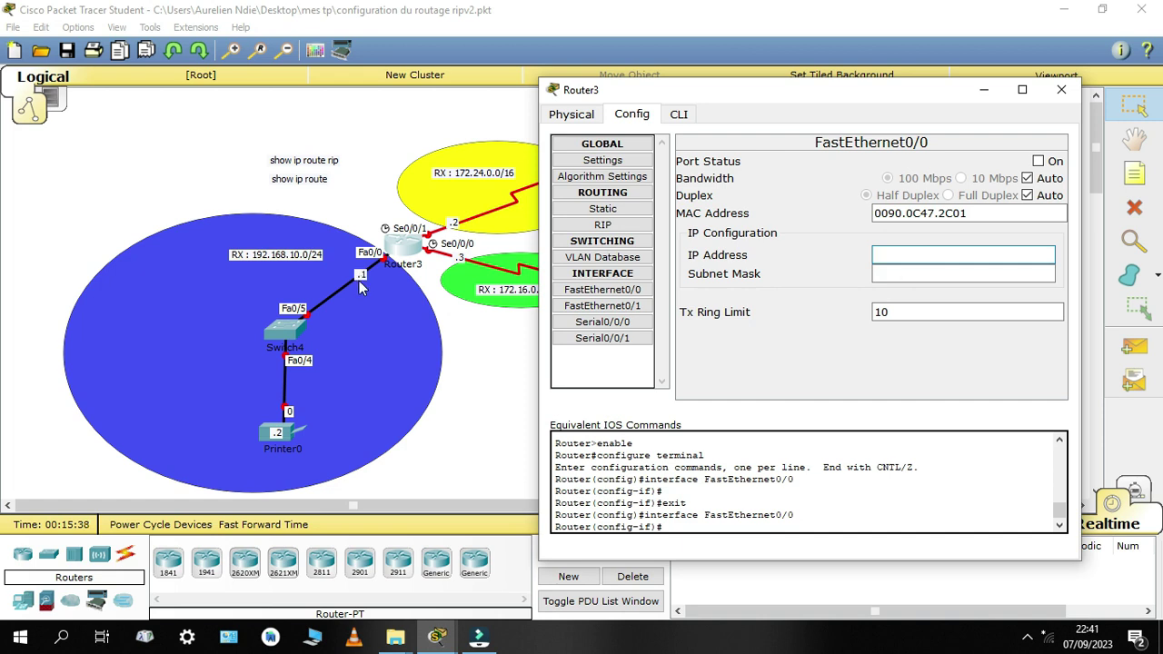
pyautogui.write('192.168.')
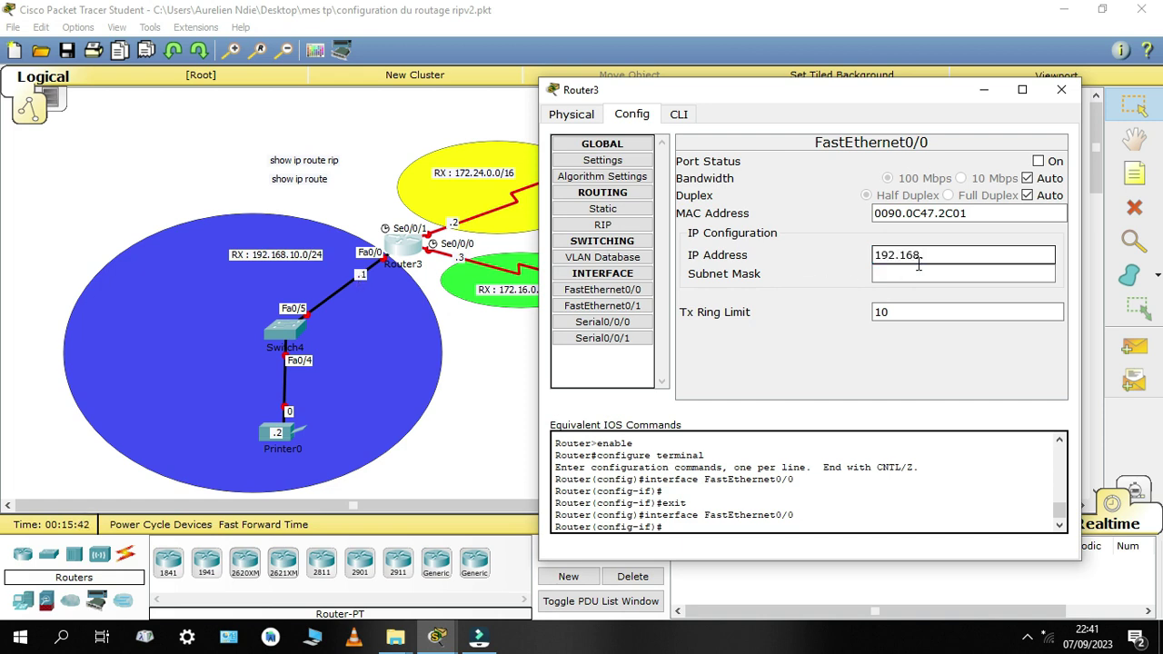
pyautogui.write('10.1')
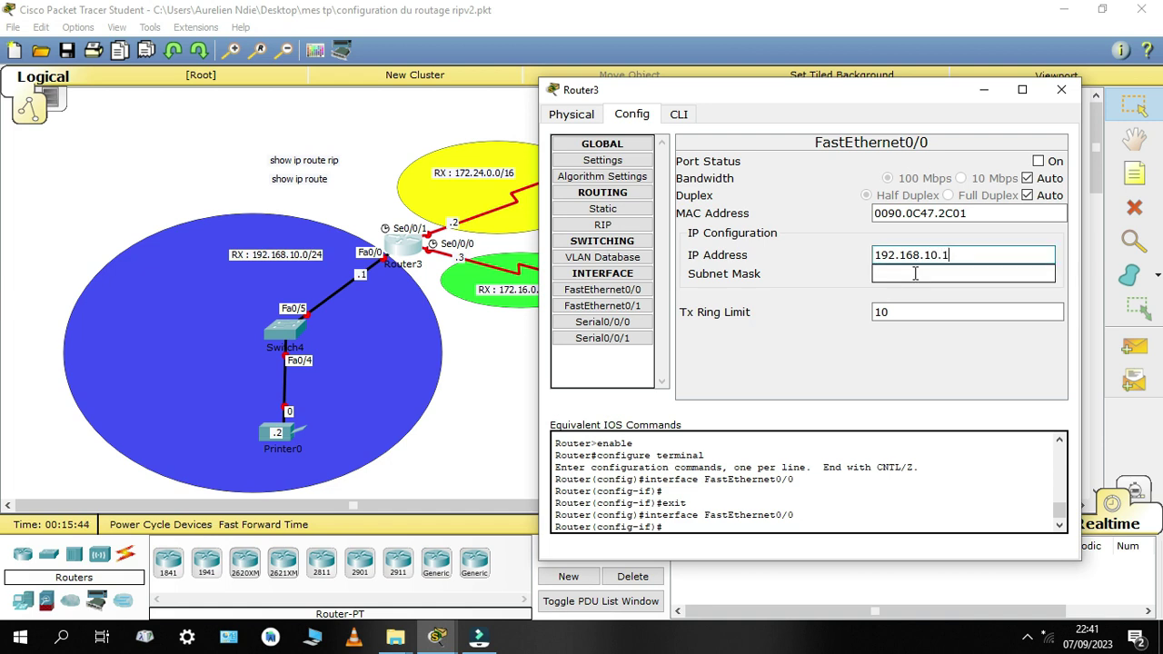
pyautogui.click(915, 272)
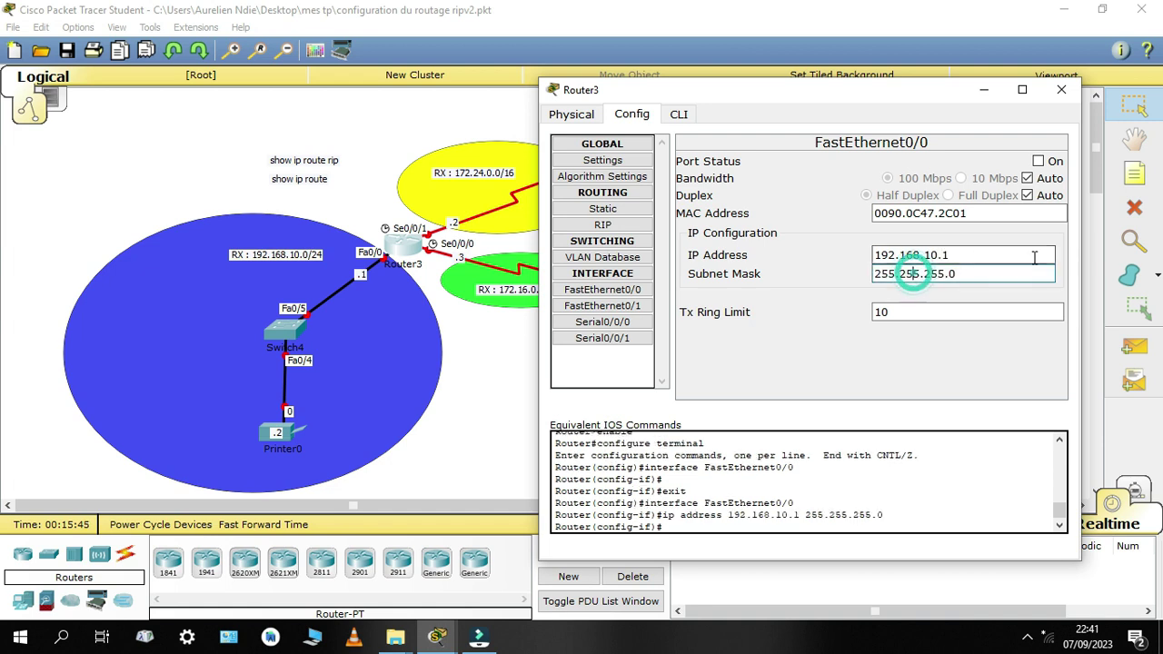
pyautogui.click(1038, 161)
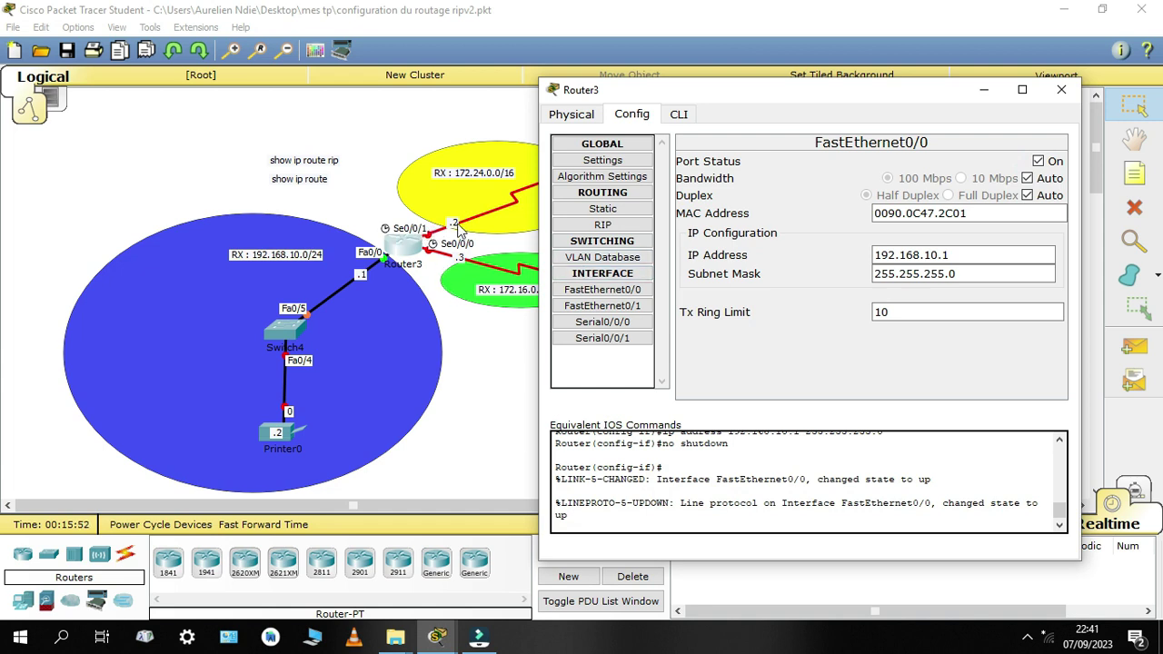
# Configure Router3's Serial0/0/1 interface with IP address 172.24.0.2 and subnet mask 255.255.0.0, and enable the port
pyautogui.moveTo(798, 90); pyautogui.dragTo(804, 309)
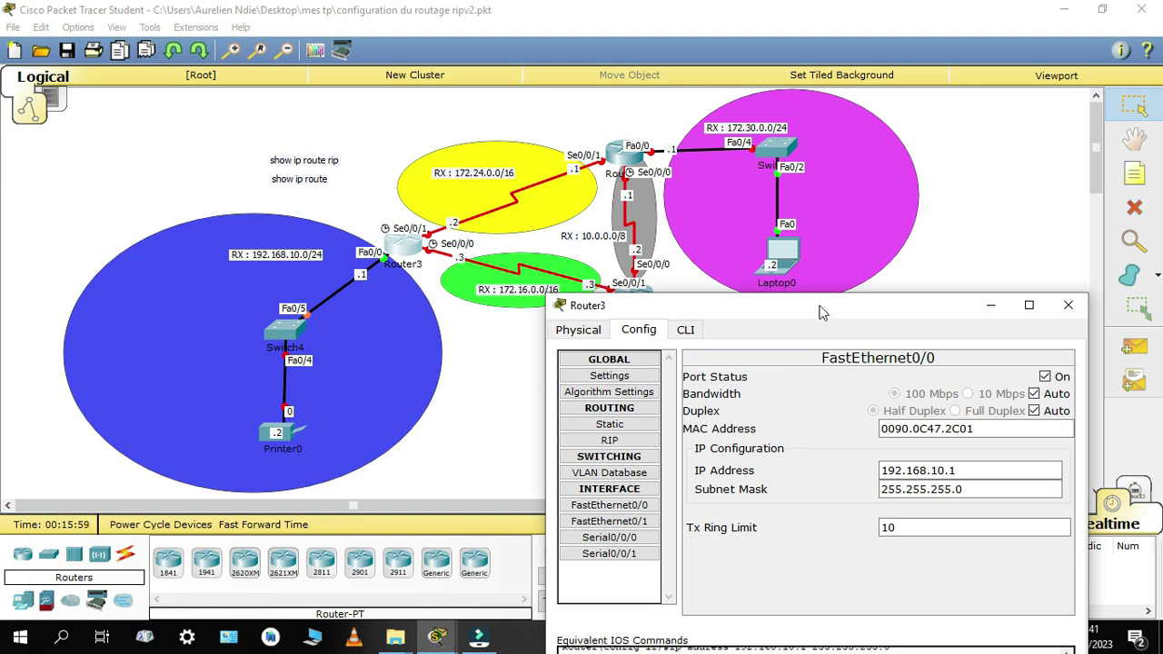
pyautogui.moveTo(821, 311); pyautogui.dragTo(825, 129)
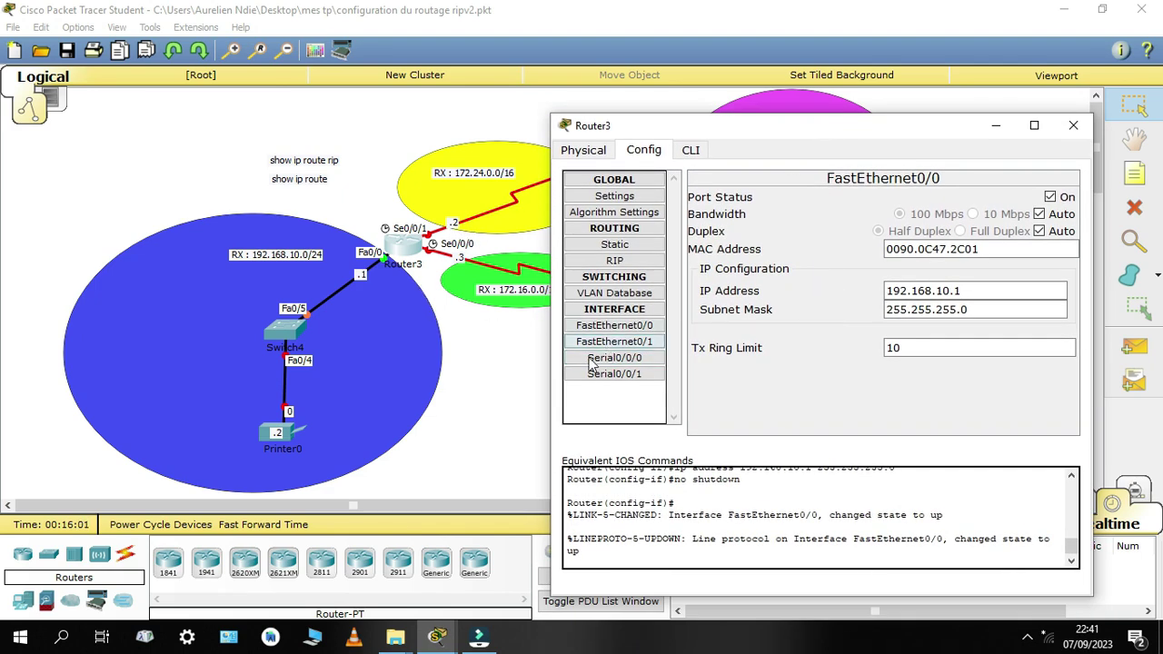
pyautogui.click(605, 374)
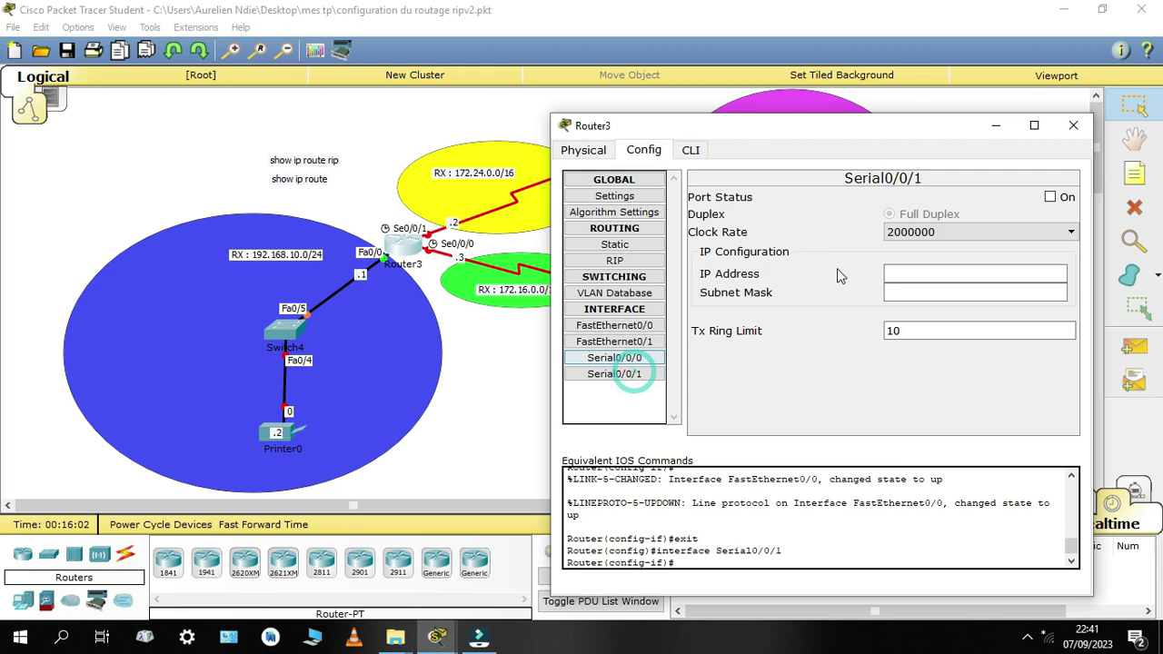
pyautogui.click(900, 272)
pyautogui.write('172')
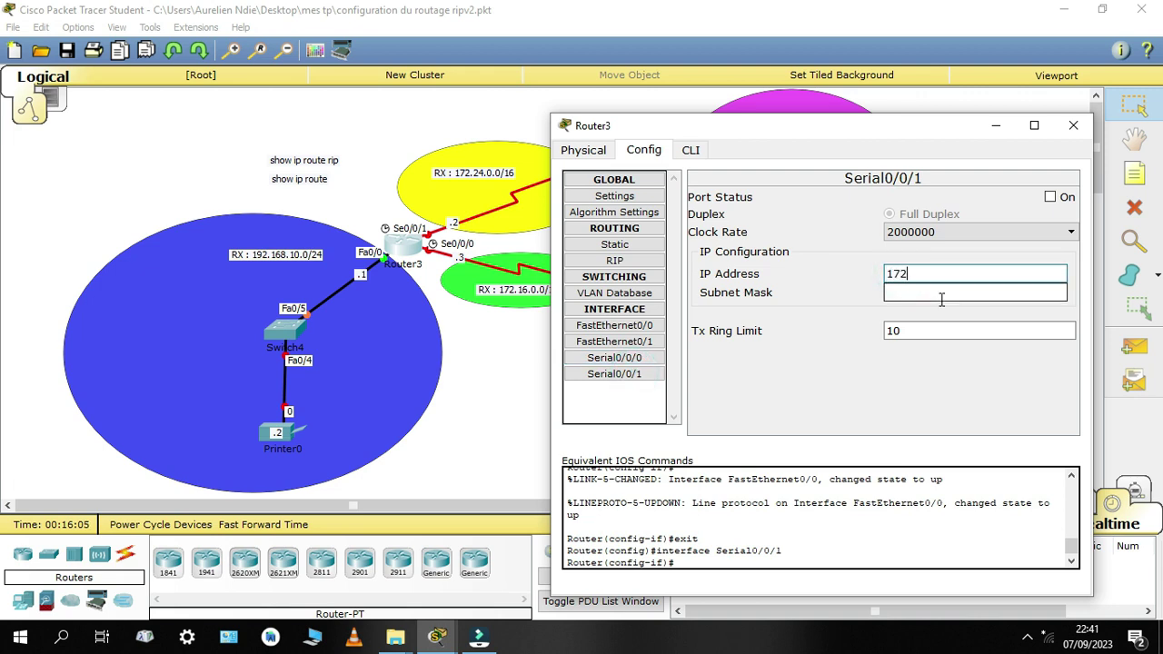
pyautogui.write('.24.0.2')
pyautogui.click(941, 292)
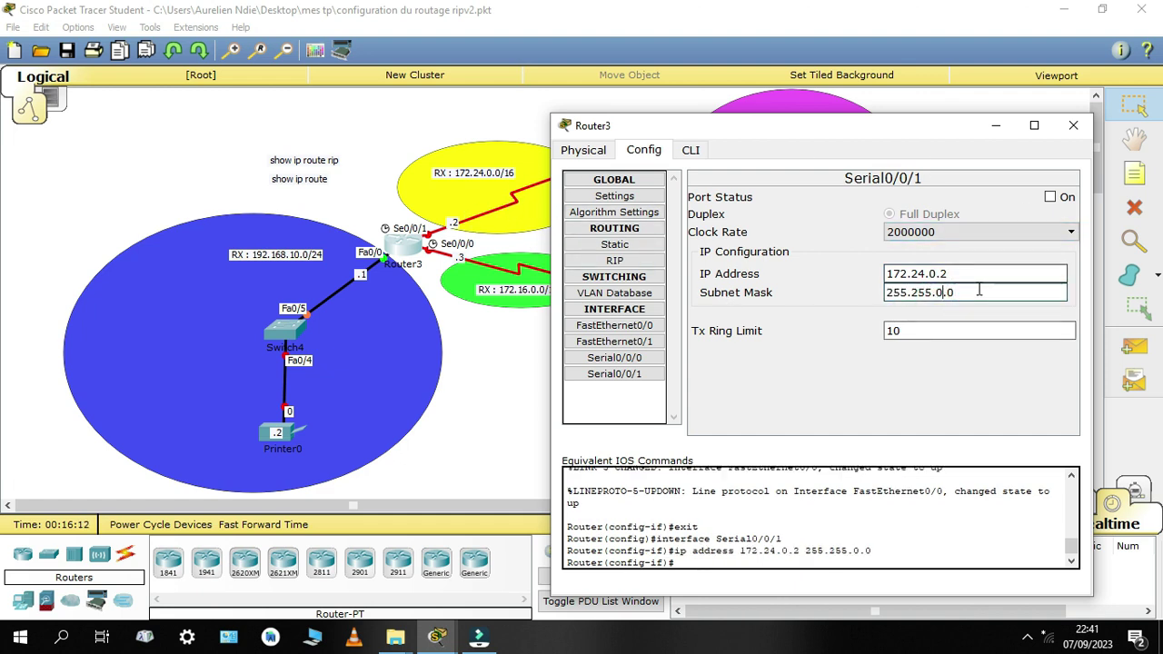
pyautogui.click(1051, 198)
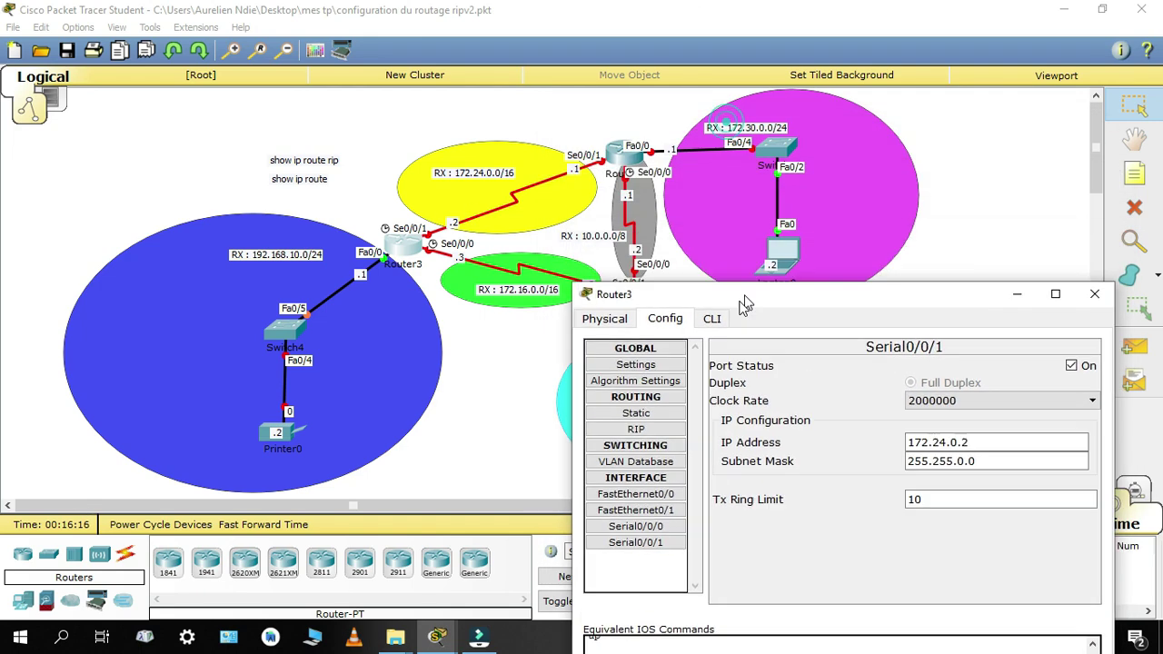
# Configure Router3's Serial0/0/0 interface with IP address 172.16.0.3 and subnet mask 255.255.0.0, enable the port, and close the router's settings
pyautogui.moveTo(726, 127); pyautogui.dragTo(736, 308)
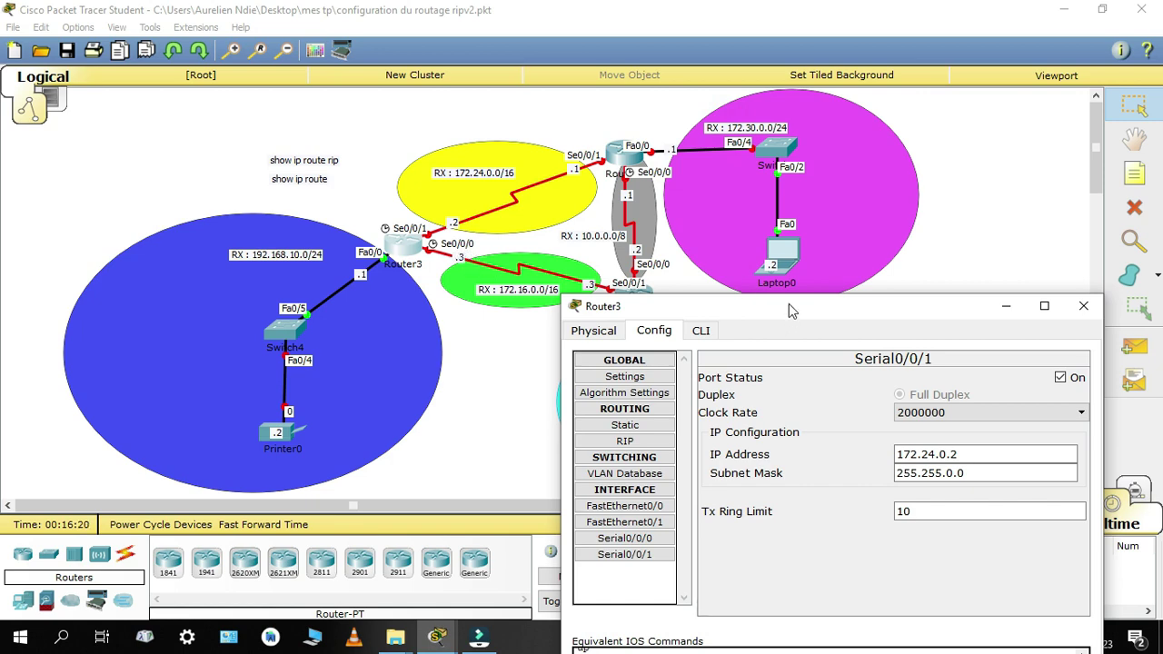
pyautogui.moveTo(788, 303); pyautogui.dragTo(827, 78)
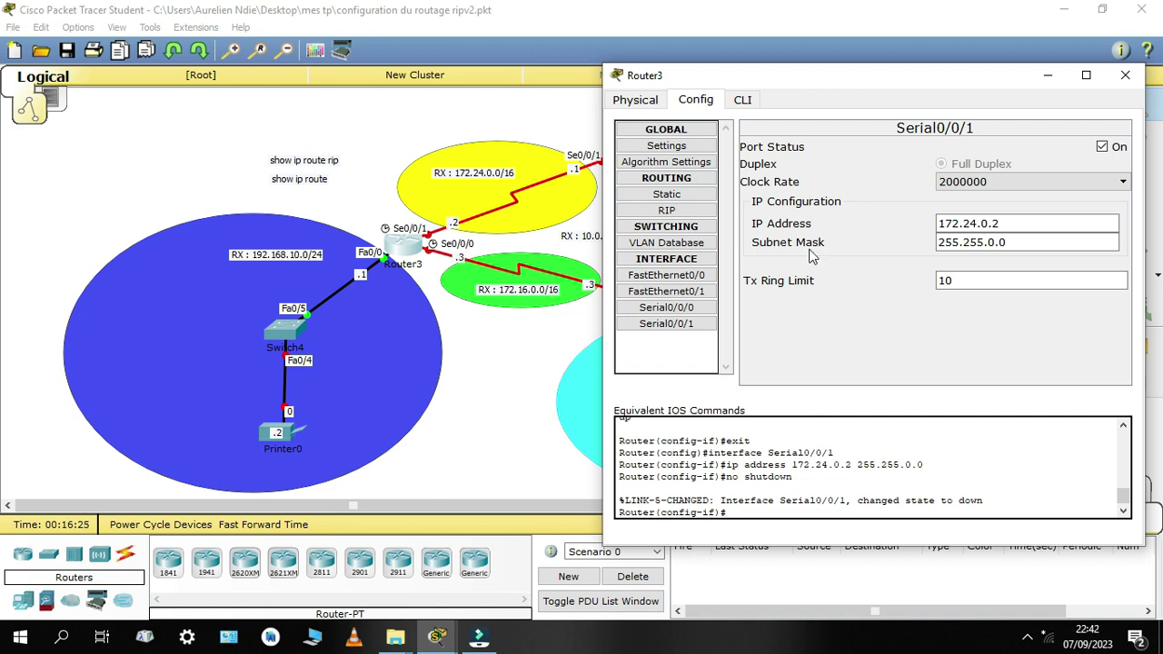
pyautogui.click(645, 309)
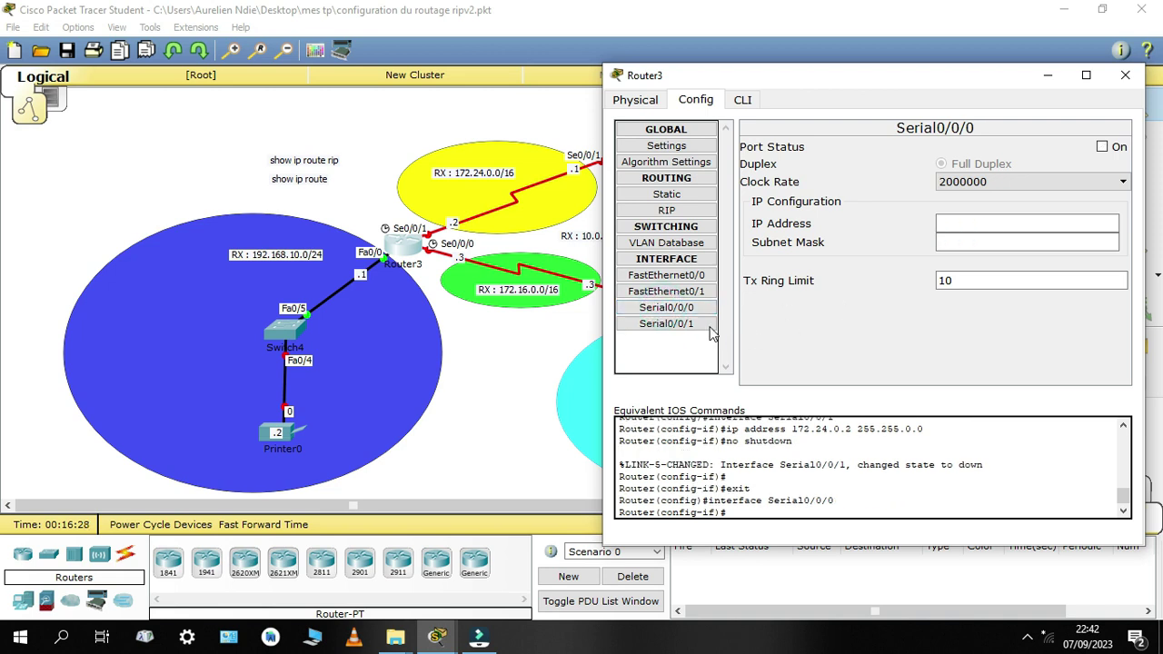
pyautogui.click(705, 324)
pyautogui.click(691, 308)
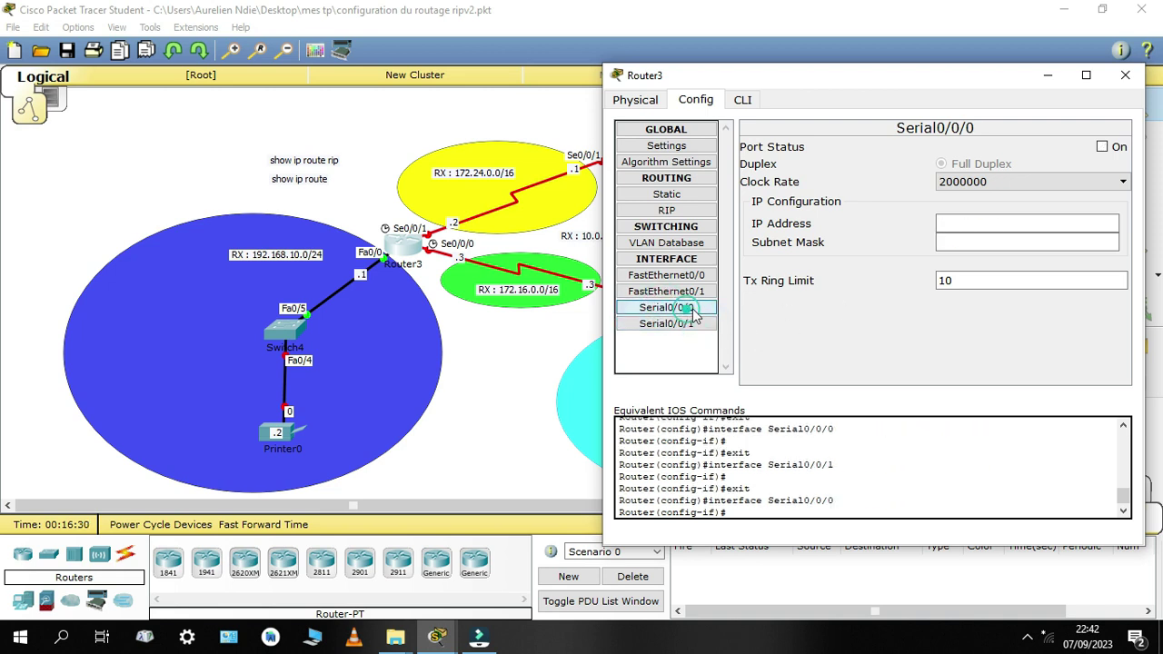
pyautogui.click(981, 225)
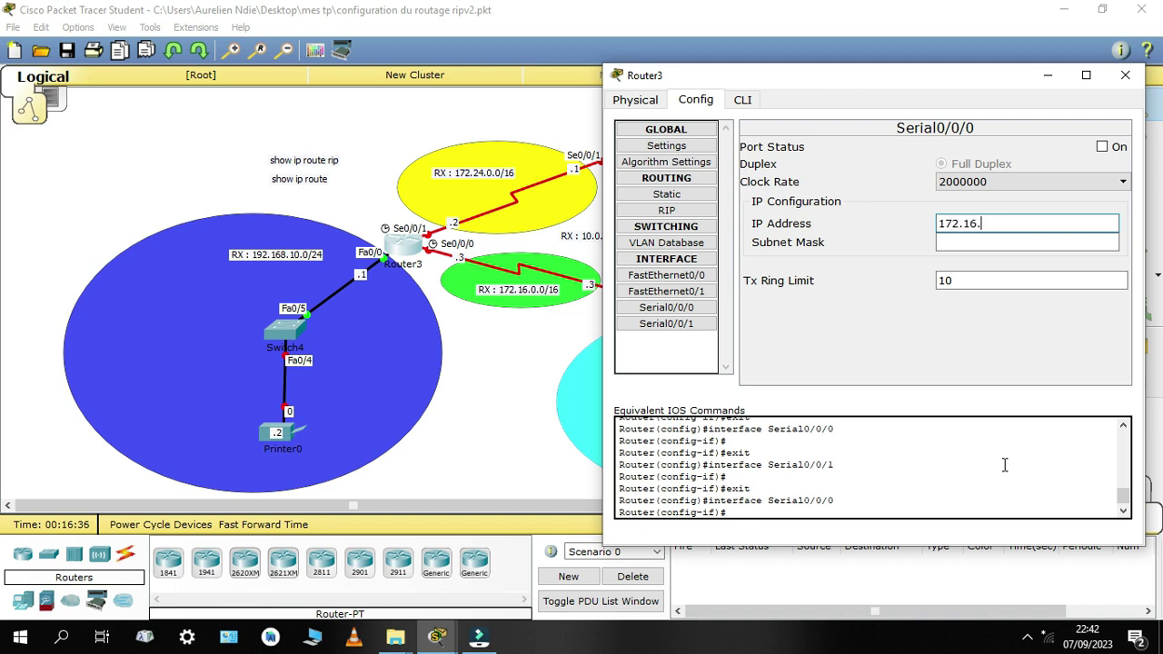
pyautogui.click(974, 244)
pyautogui.click(1102, 147)
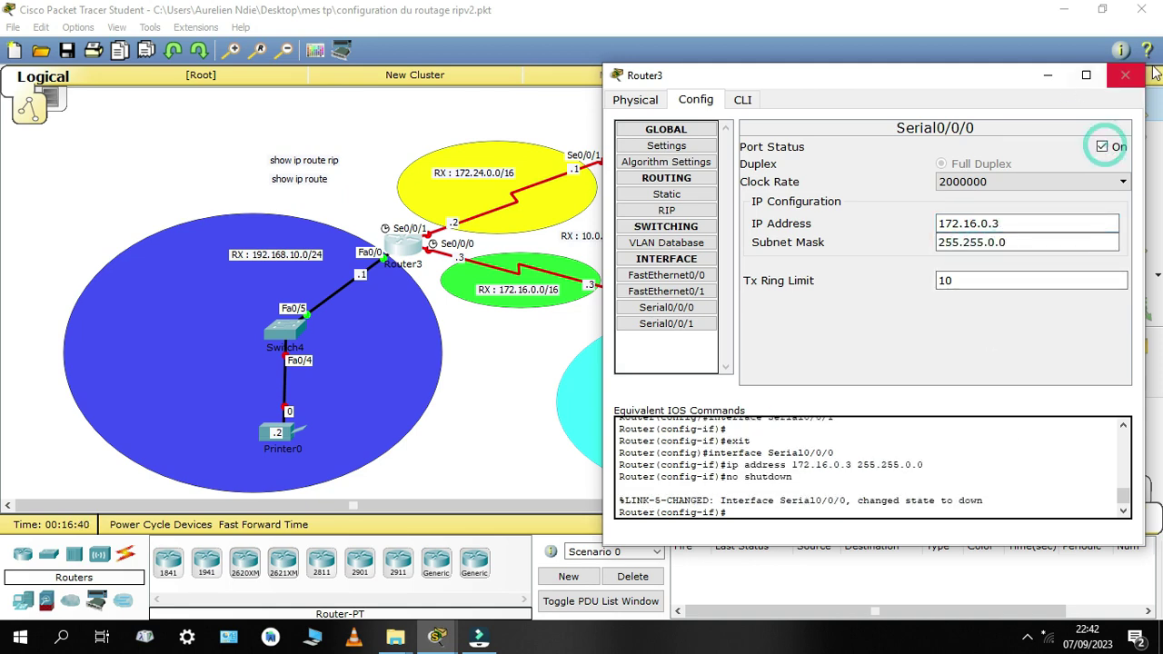
pyautogui.click(1125, 76)
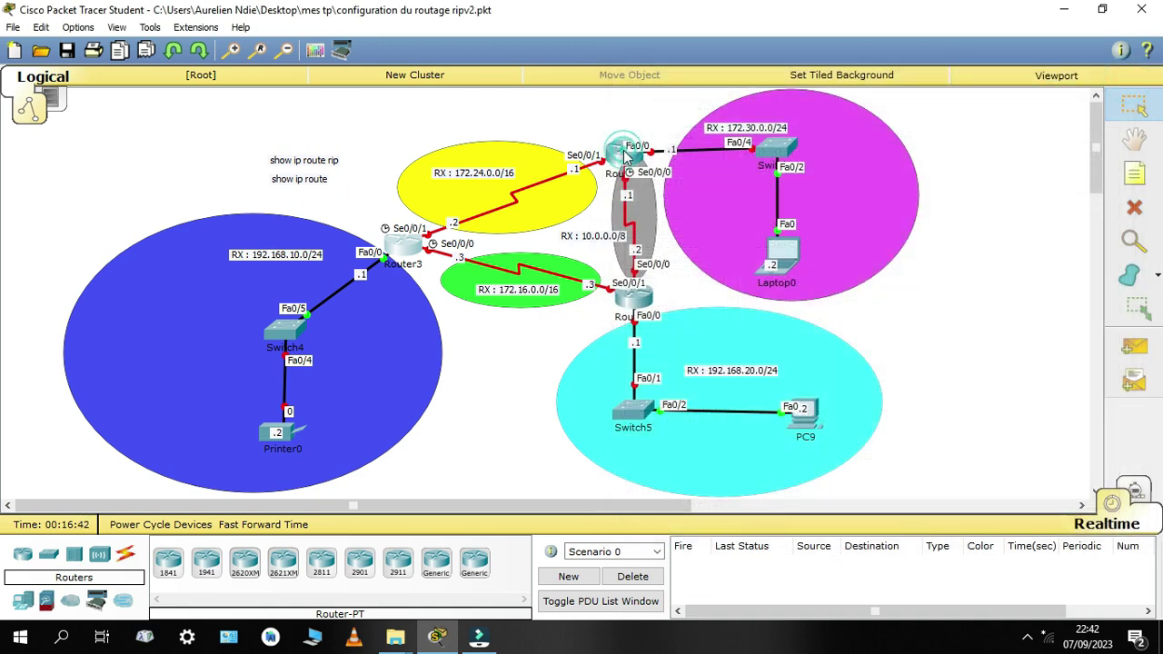
# Configure Router5's Serial0/0/1 interface with IP address 172.24.0.1 and subnet mask 255.255.0.0, and enable the port
pyautogui.click(625, 156)
pyautogui.moveTo(638, 114); pyautogui.dragTo(968, 22)
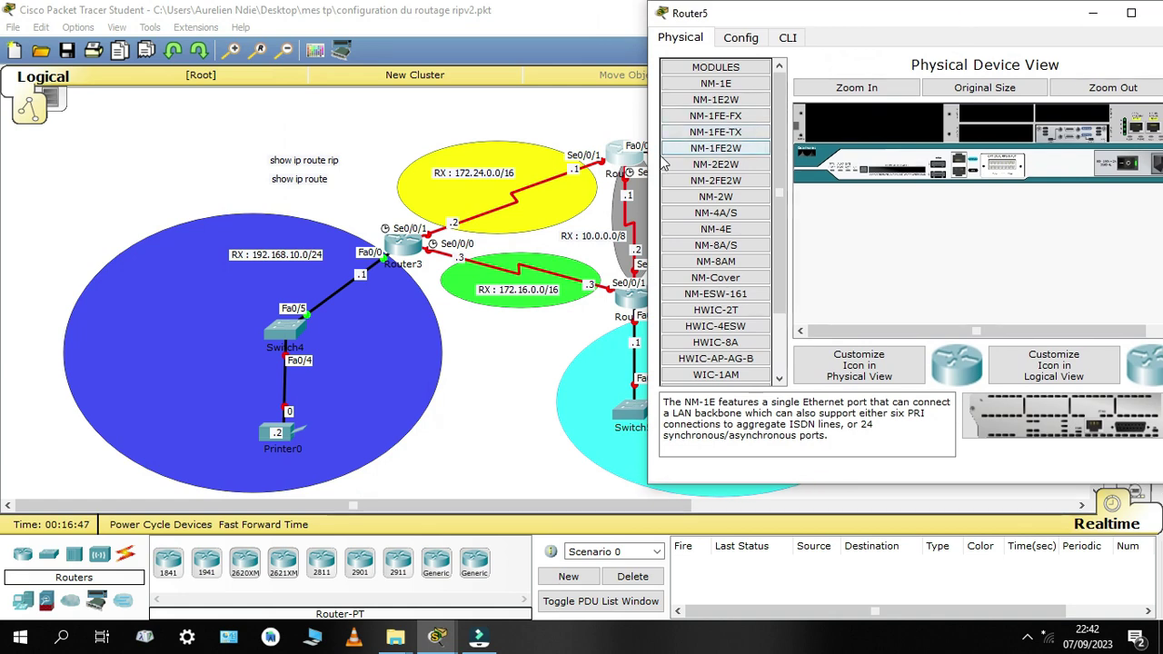
pyautogui.click(740, 37)
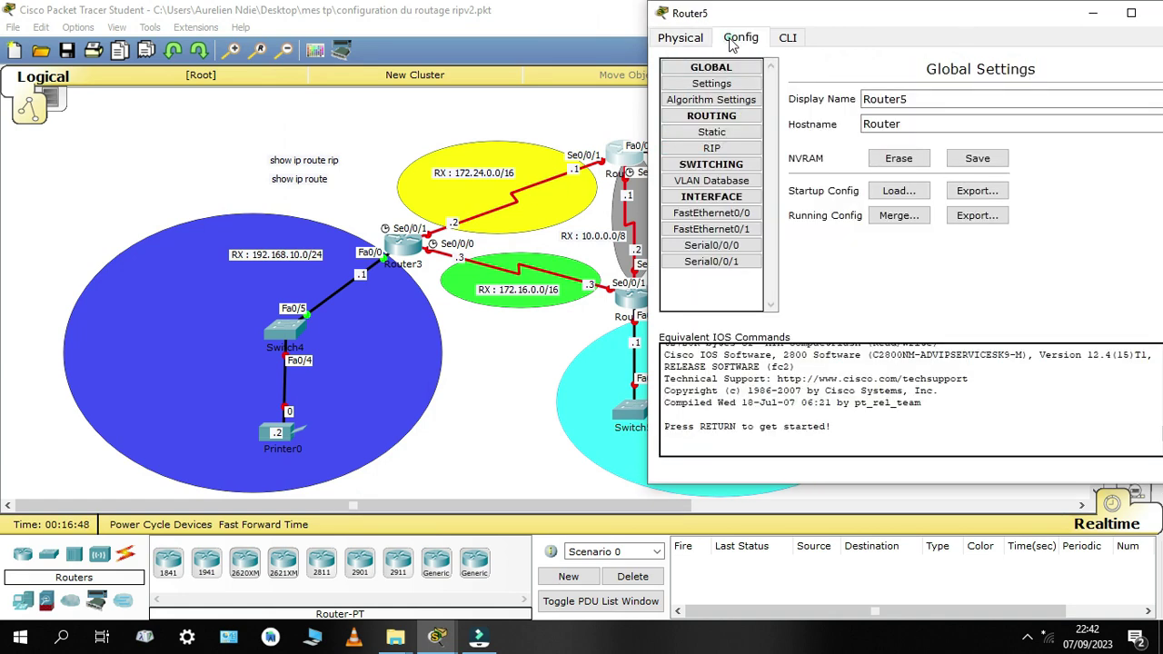
pyautogui.click(709, 261)
pyautogui.click(997, 163)
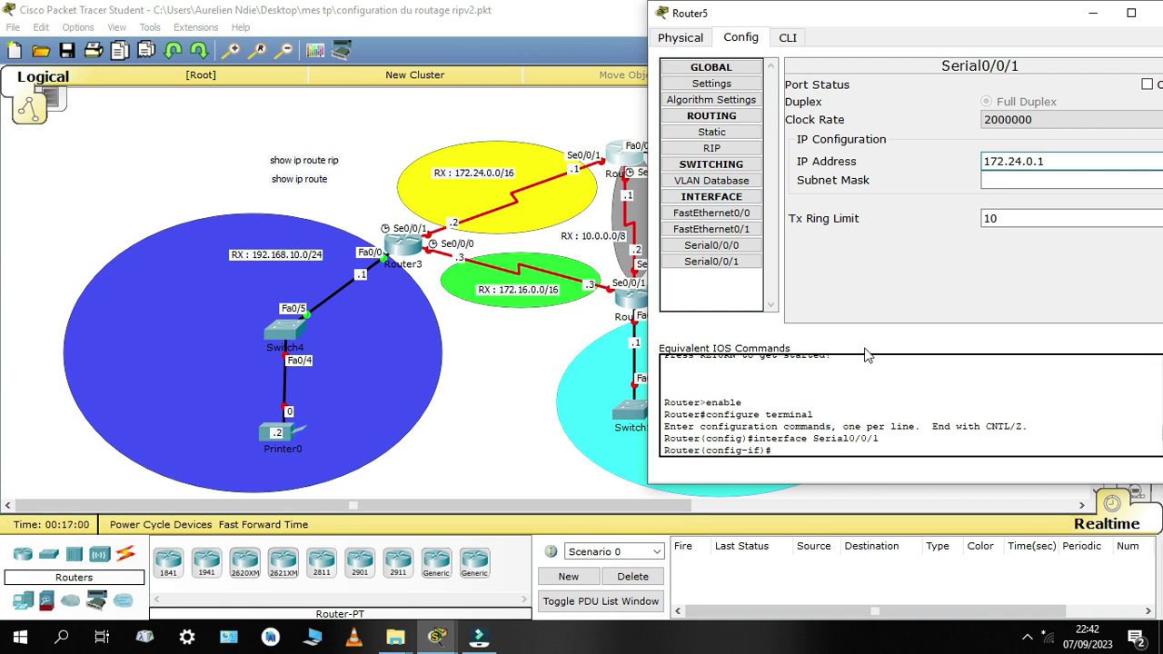
pyautogui.click(1009, 180)
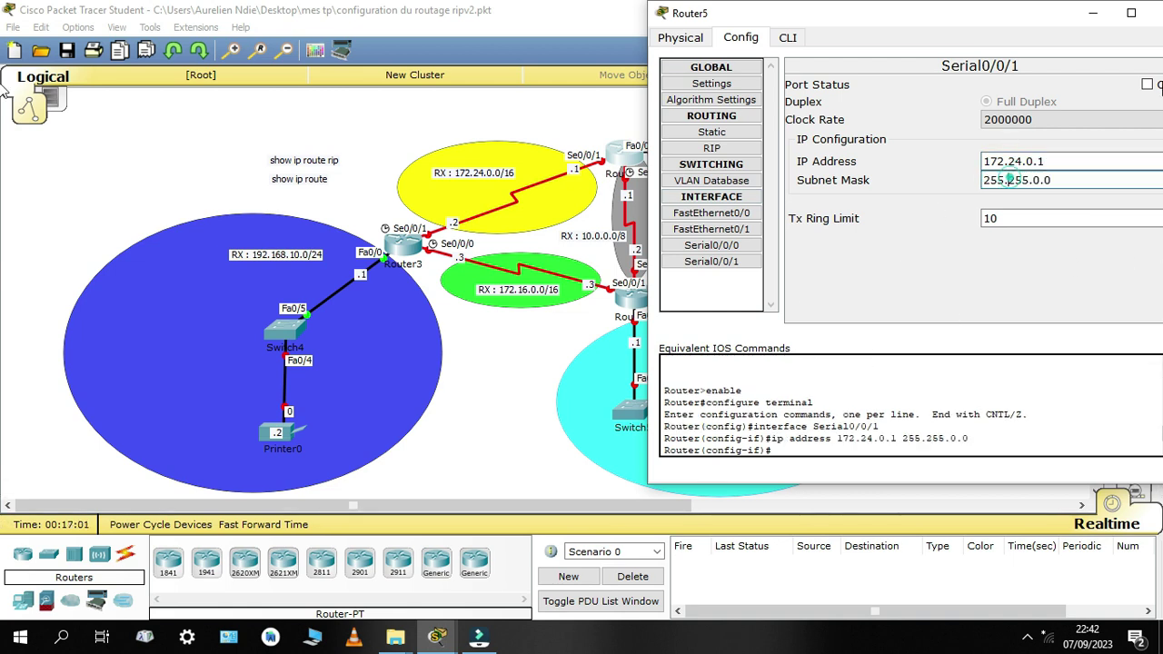
pyautogui.click(1147, 83)
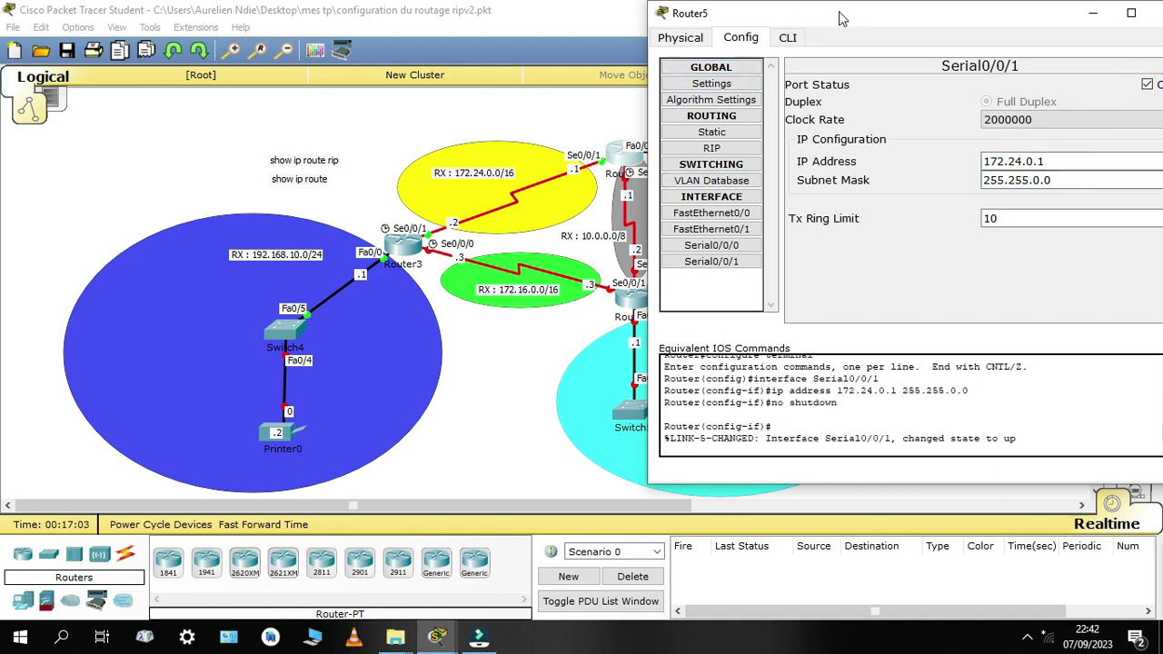
# Configure Router5's Serial0/0/0 interface with IP address 10.0.0.1 and subnet mask 255.0.0.0, and enable the port
pyautogui.moveTo(932, 22); pyautogui.dragTo(960, 25)
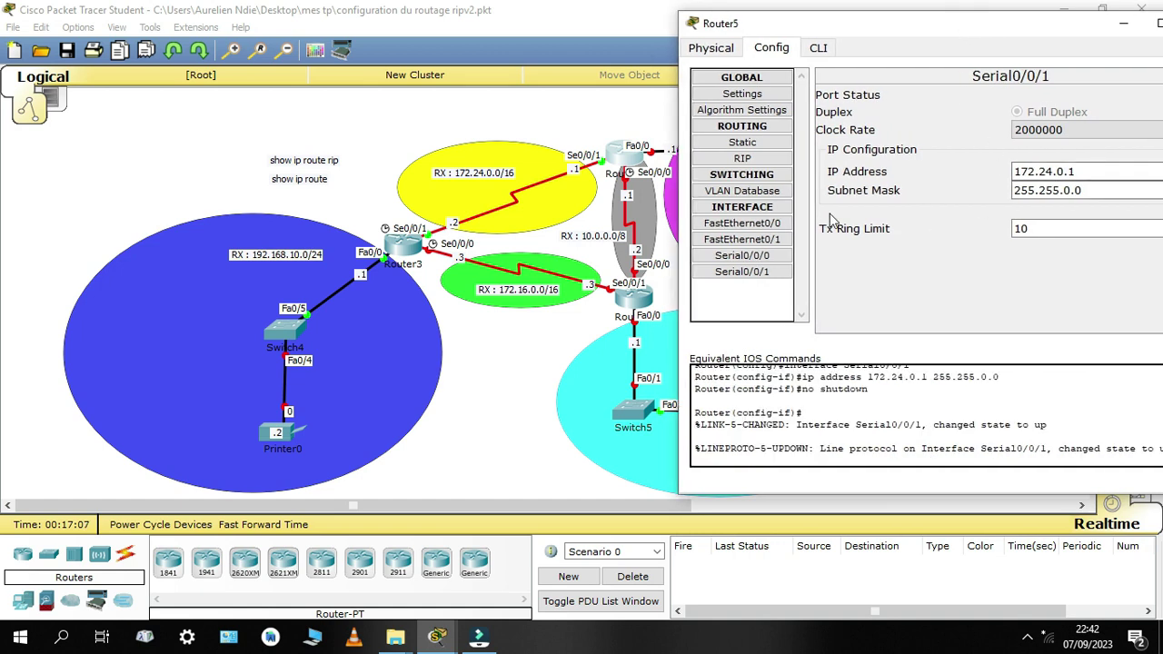
pyautogui.click(758, 258)
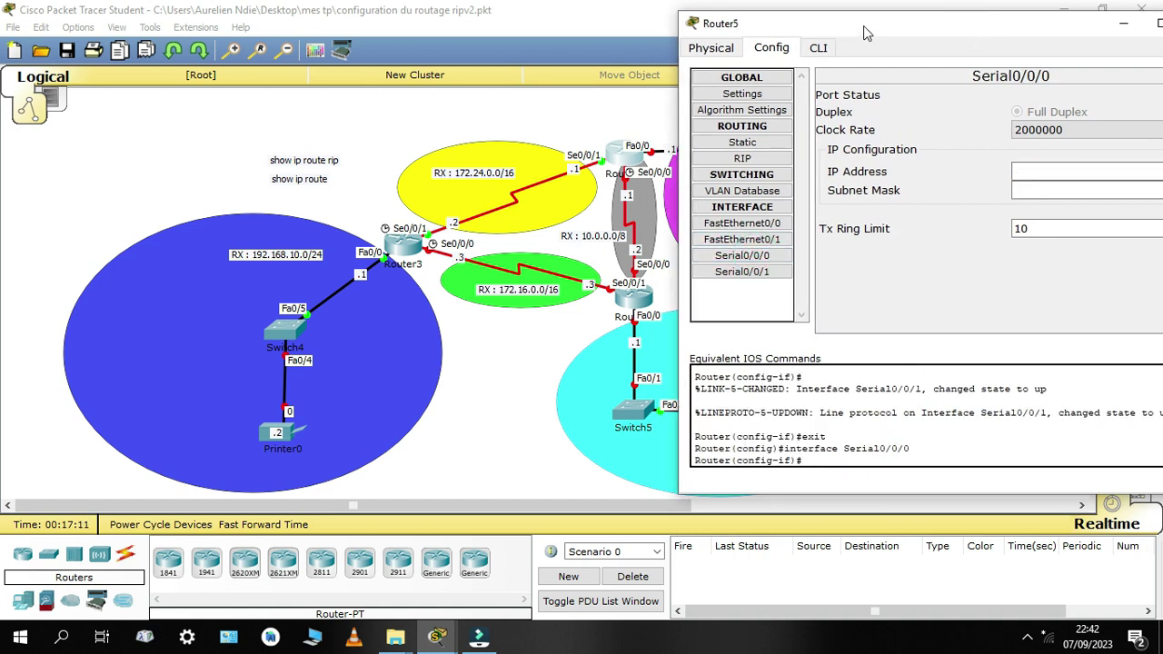
pyautogui.moveTo(863, 26); pyautogui.dragTo(829, 30)
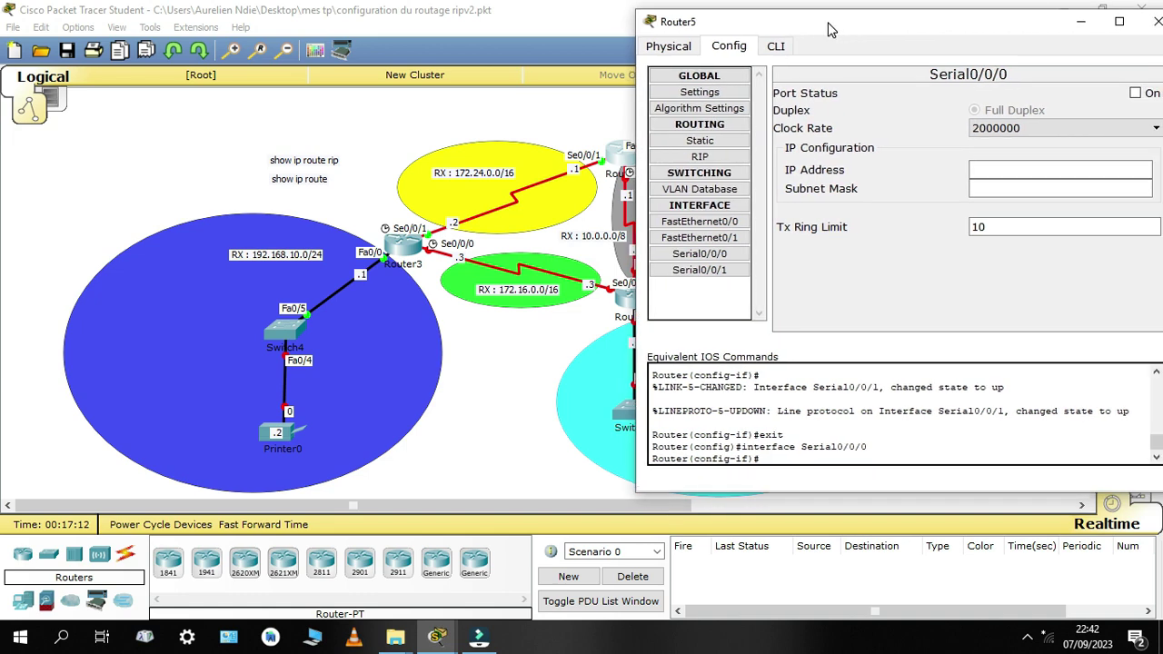
pyautogui.click(988, 166)
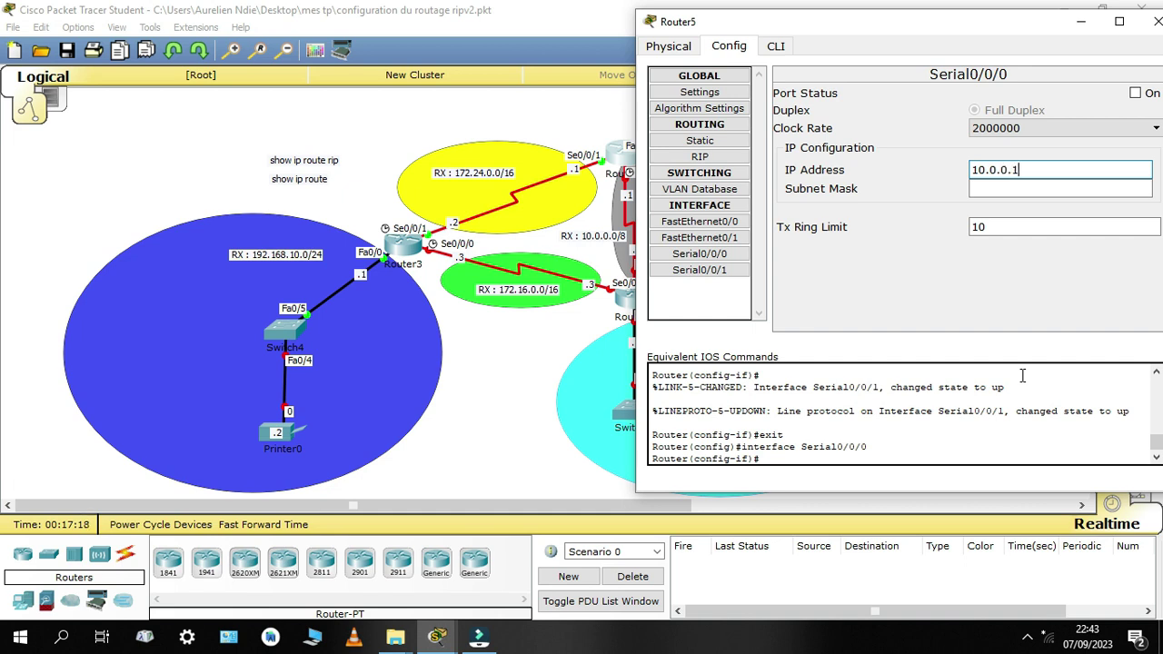
pyautogui.write('10.0.0.1')
pyautogui.click(1001, 193)
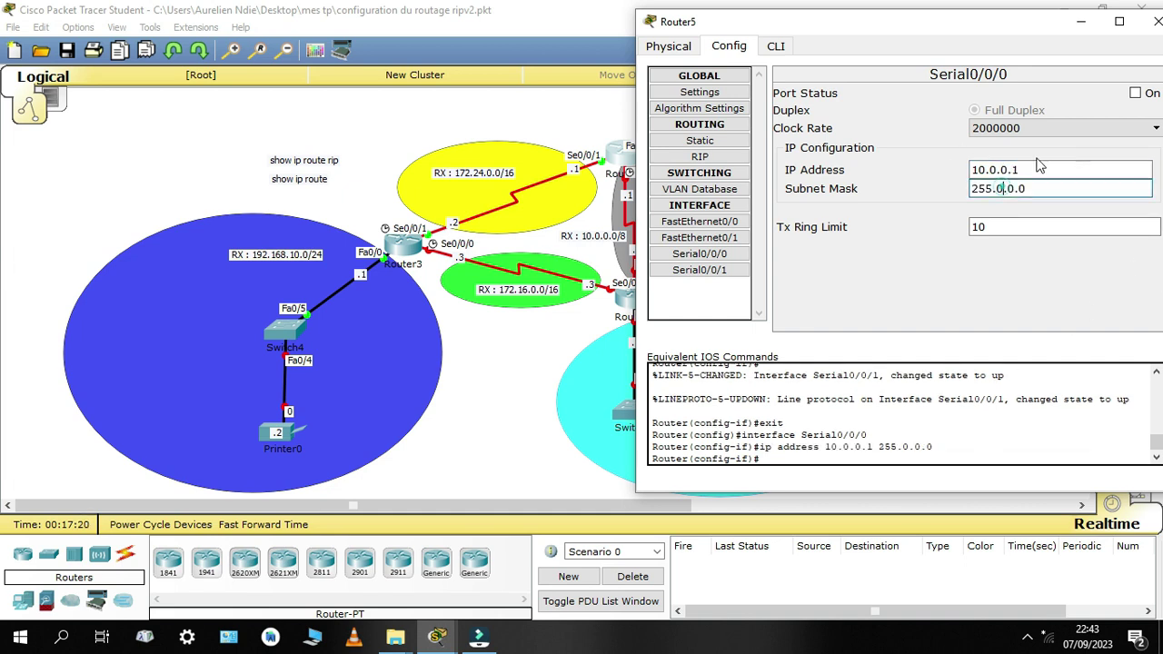
pyautogui.click(1136, 93)
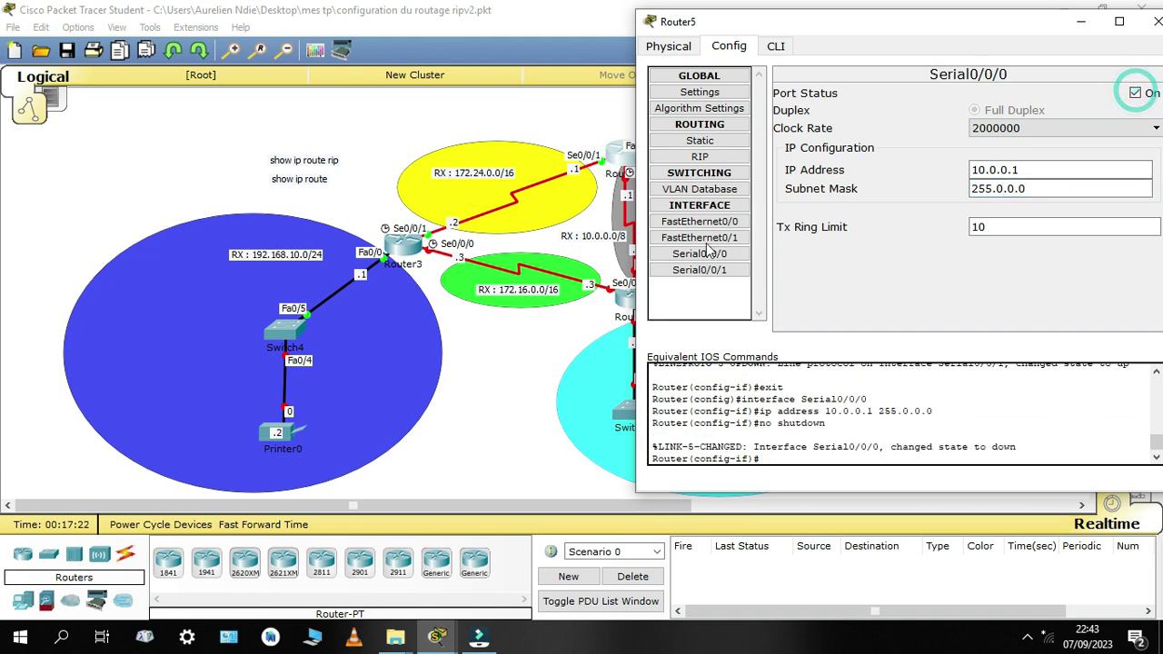
# Configure Router5's FastEthernet0/0 interface with IP address 172.30.0.1 and subnet mask 255.255.0.0, enable the port, and close the router's settings
pyautogui.moveTo(789, 25); pyautogui.dragTo(665, 193)
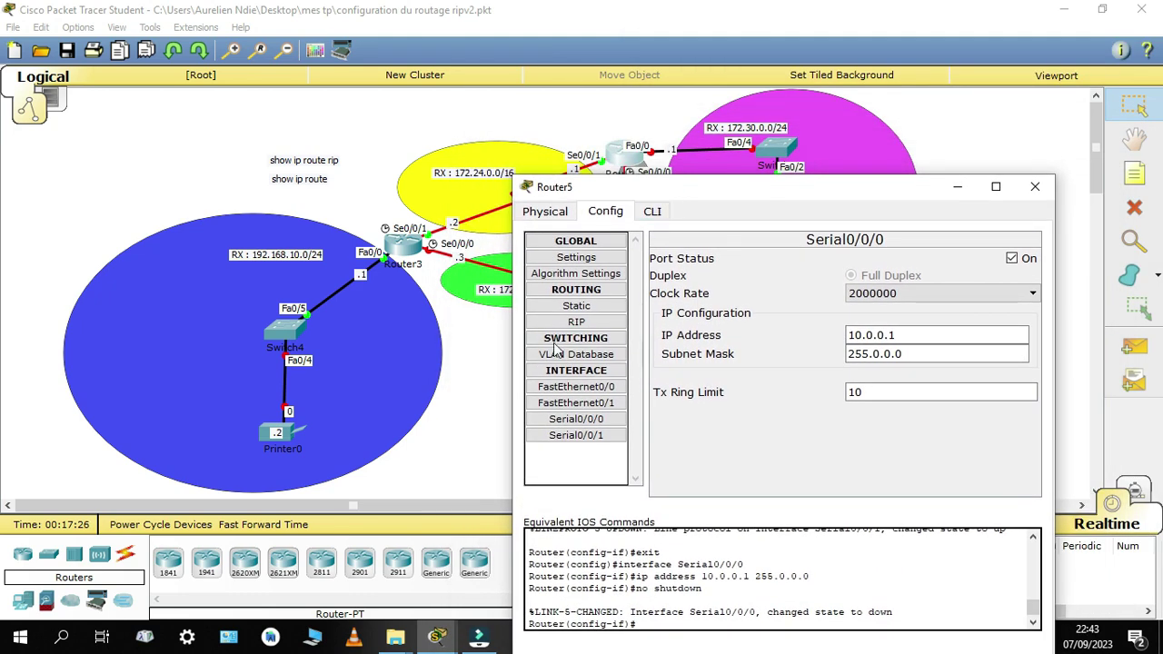
pyautogui.click(591, 388)
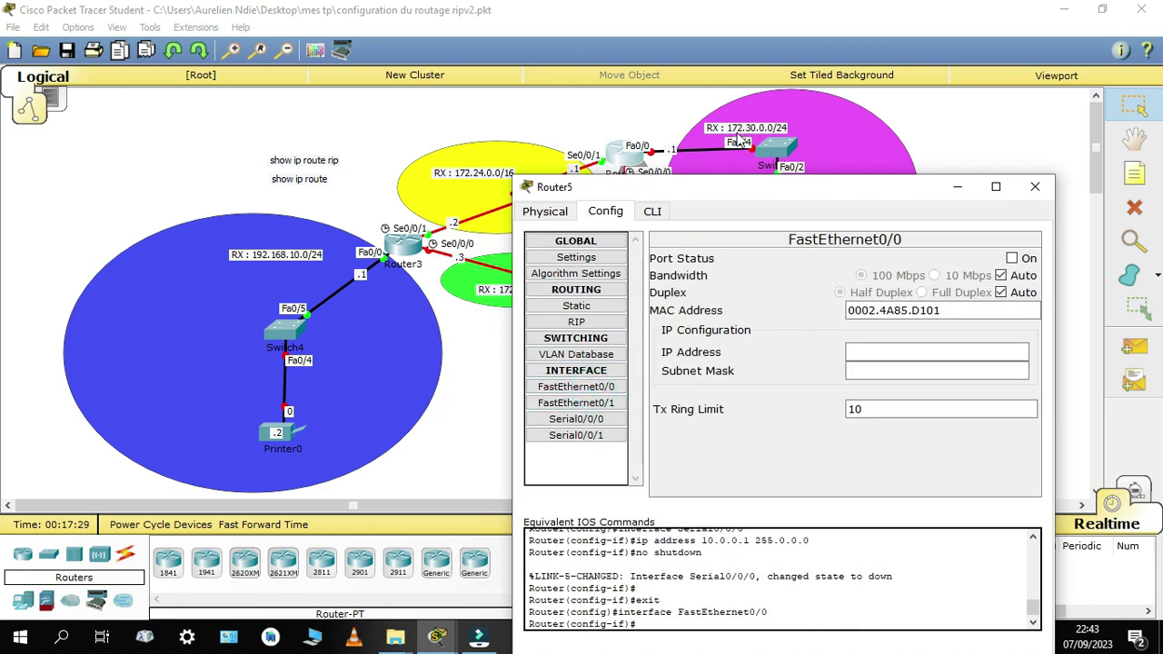
pyautogui.click(890, 352)
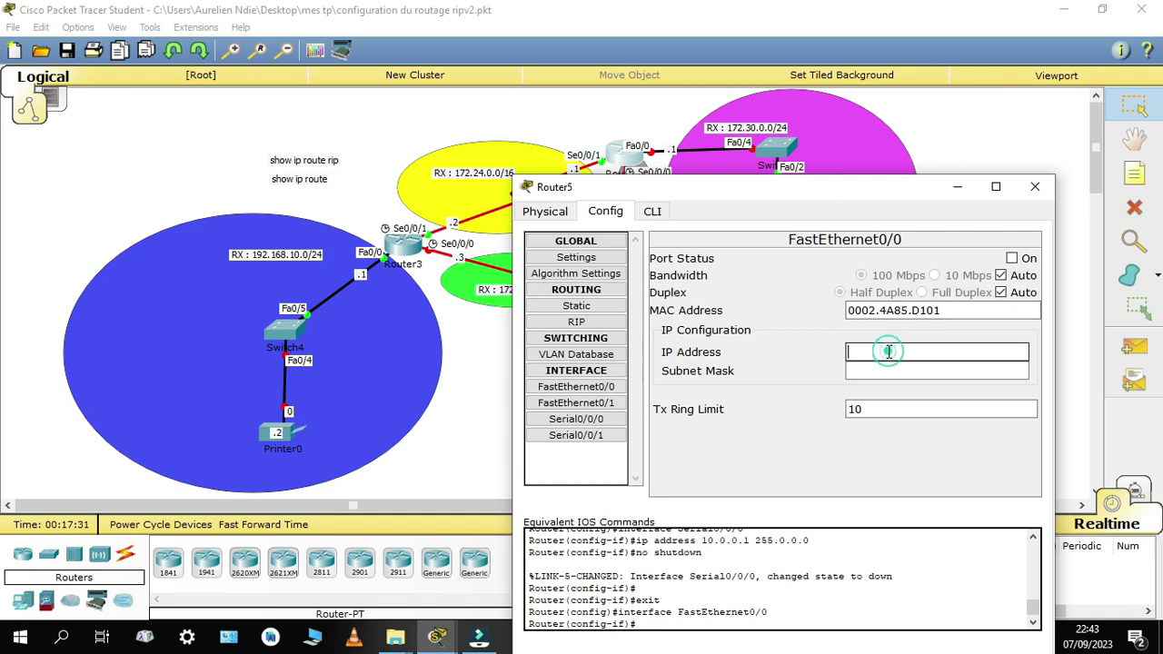
pyautogui.click(889, 352)
pyautogui.write('172.30.')
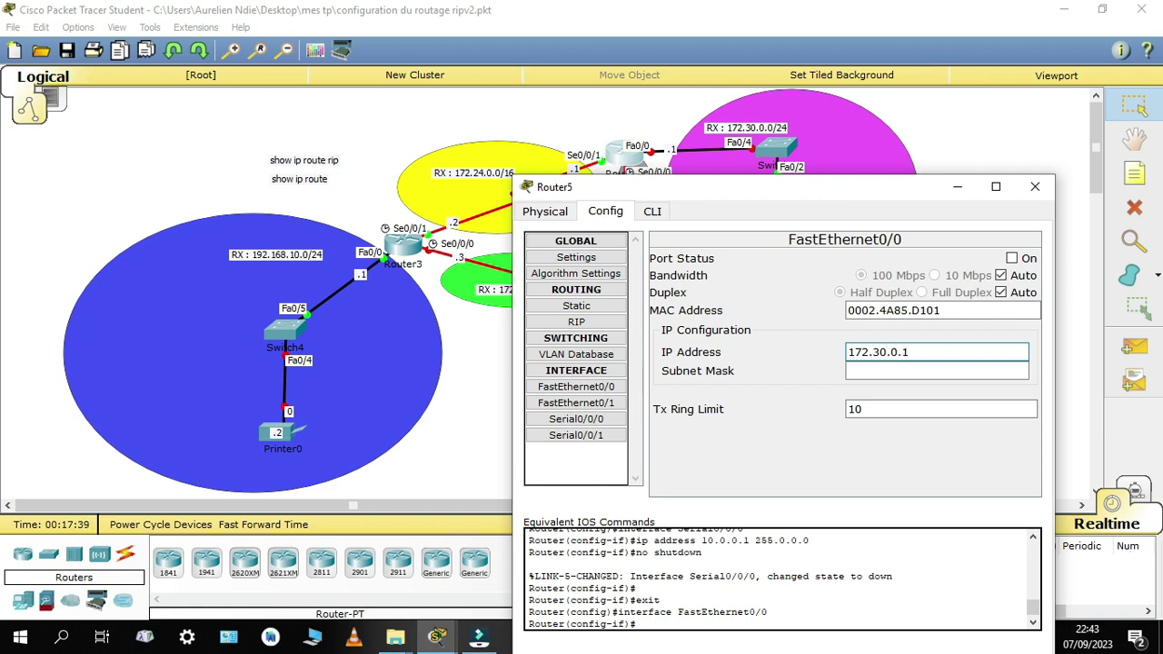
pyautogui.write('0.1')
pyautogui.click(893, 369)
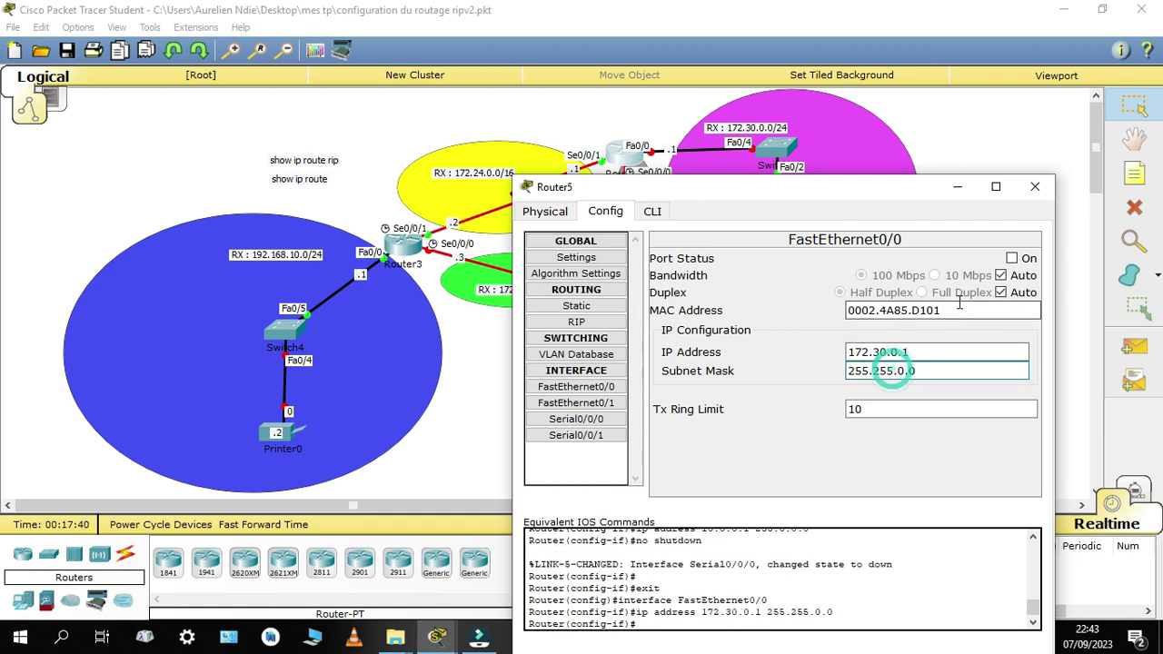
pyautogui.click(1011, 259)
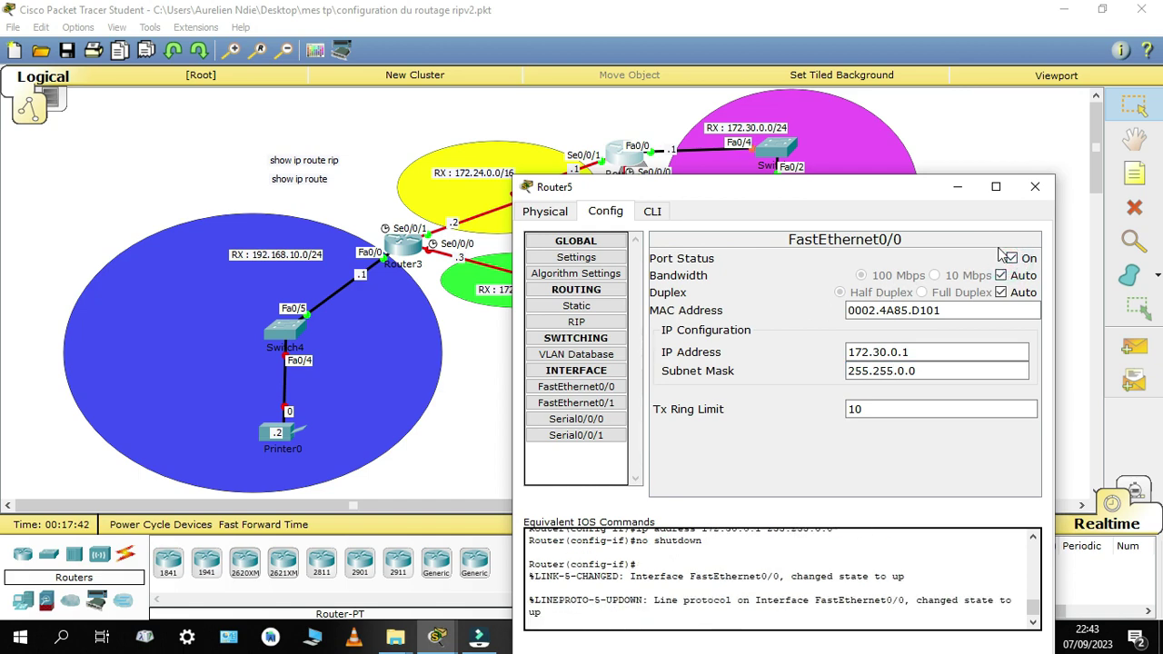
pyautogui.click(1035, 186)
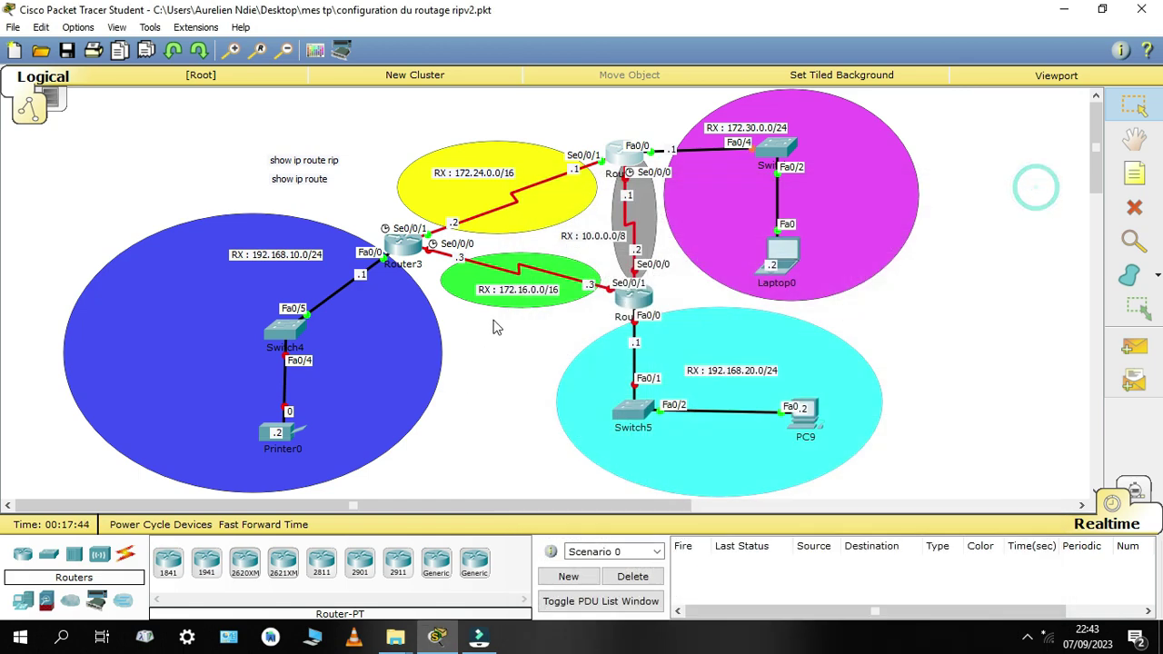
# Configure Router4's FastEthernet0/0 interface with IP address 192.168.20.1 and subnet mask 255.255.255.0, and enable the port
pyautogui.click(643, 302)
pyautogui.moveTo(532, 121); pyautogui.dragTo(904, 86)
pyautogui.click(779, 99)
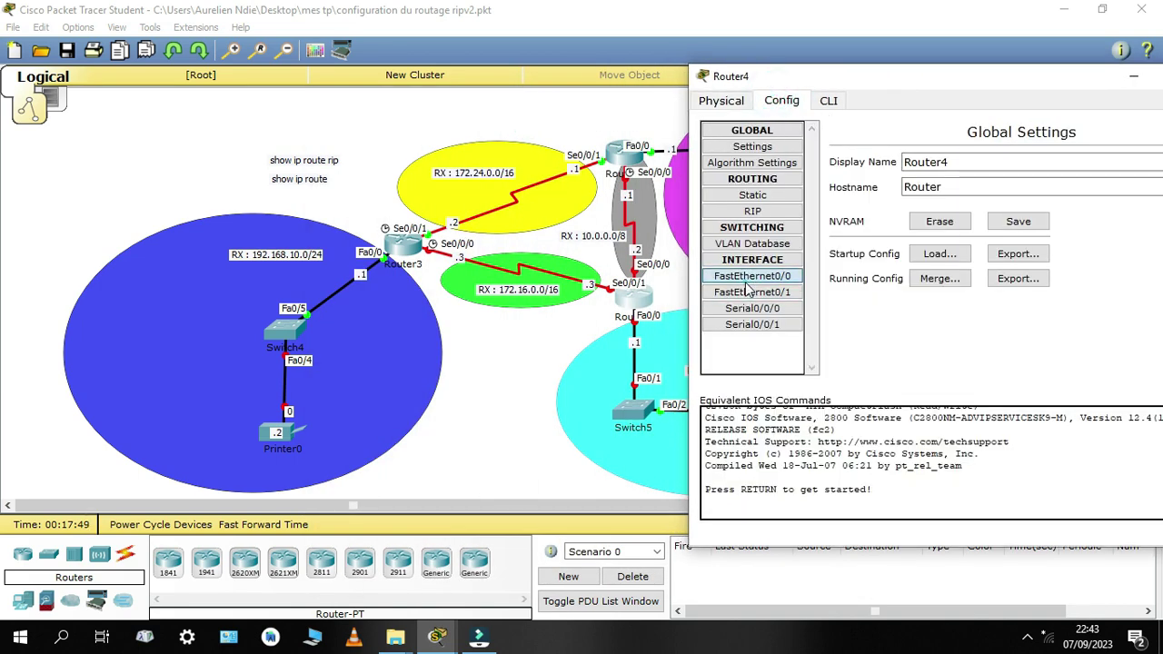
pyautogui.click(750, 278)
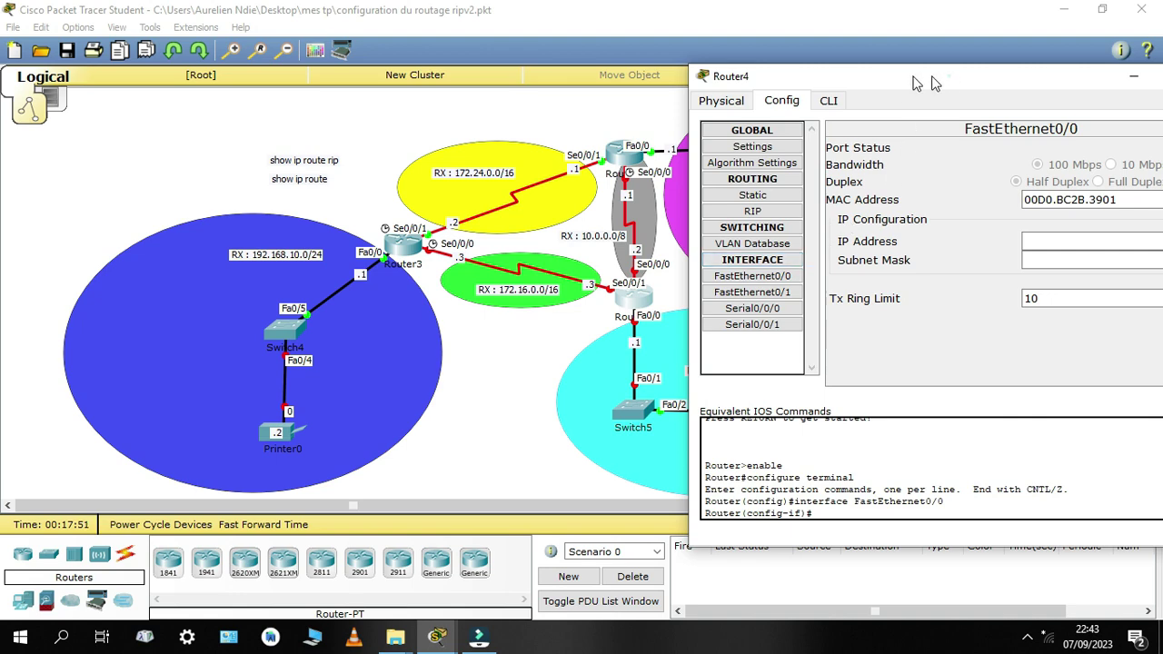
pyautogui.moveTo(932, 82); pyautogui.dragTo(338, 86)
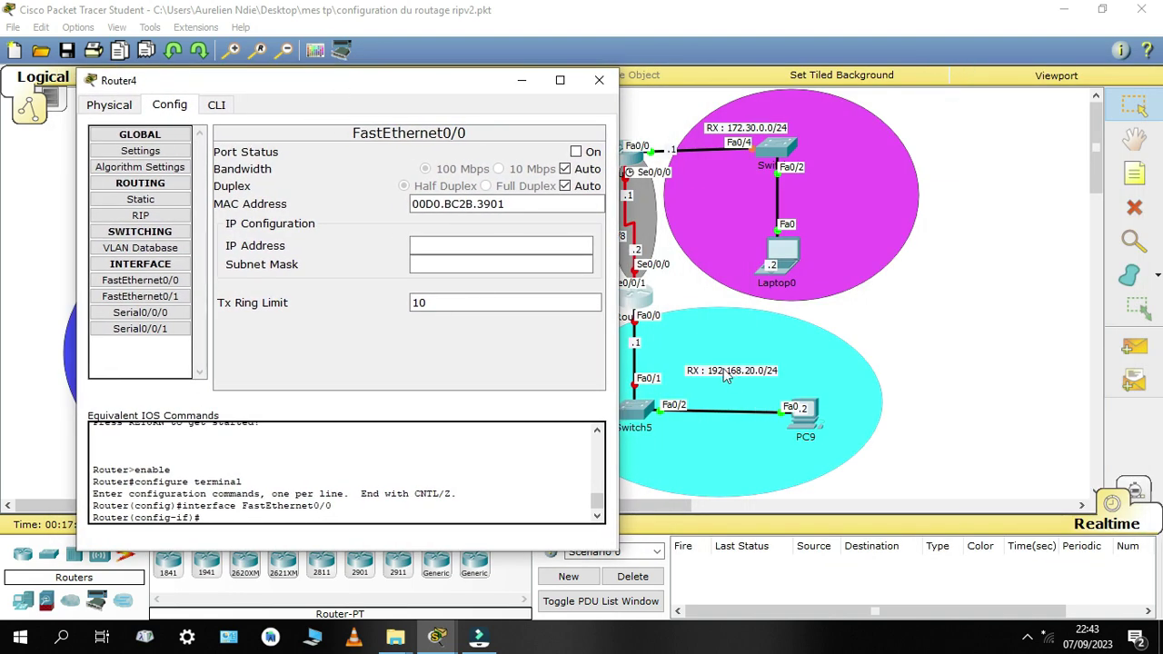
pyautogui.click(443, 253)
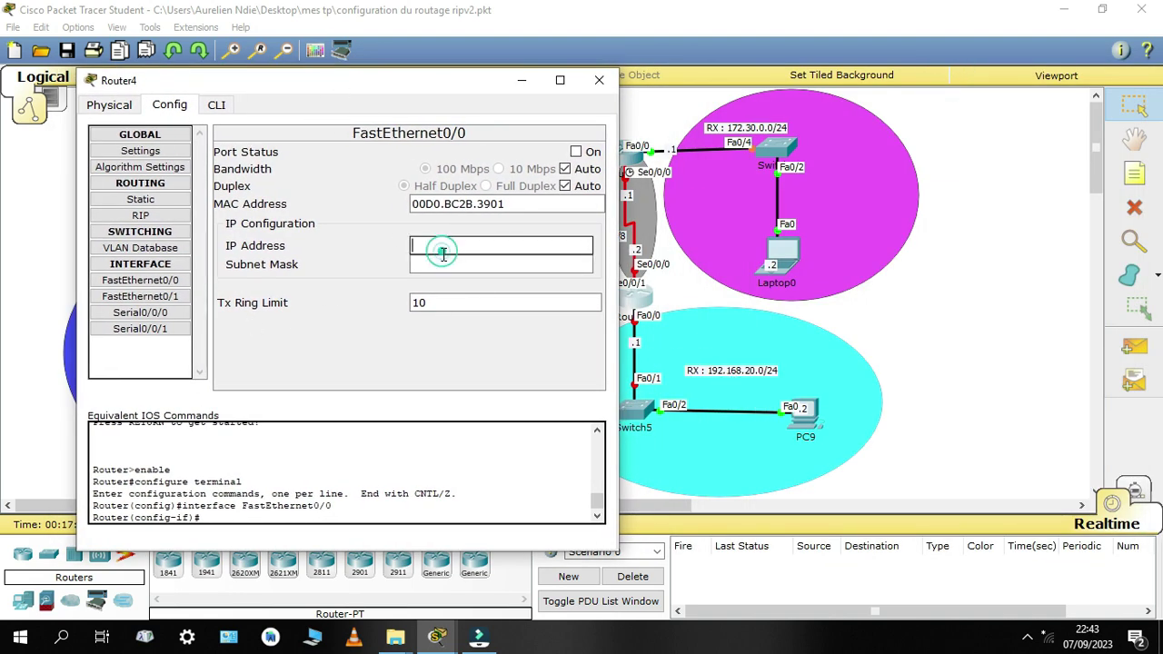
pyautogui.write('192.168.20.1')
pyautogui.click(467, 268)
pyautogui.click(576, 152)
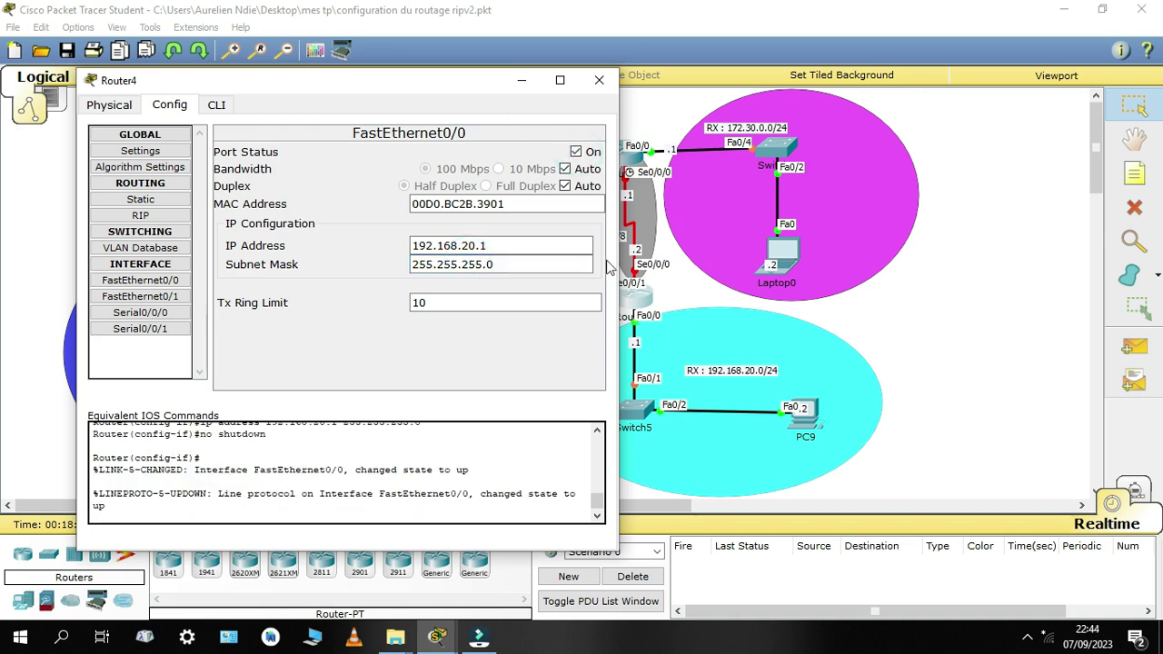
# Configure Router4's Serial0/0/0 interface with IP address 10.0.0.2 and subnet mask 255.0.0.0, and enable the port
pyautogui.moveTo(466, 82); pyautogui.dragTo(402, 77)
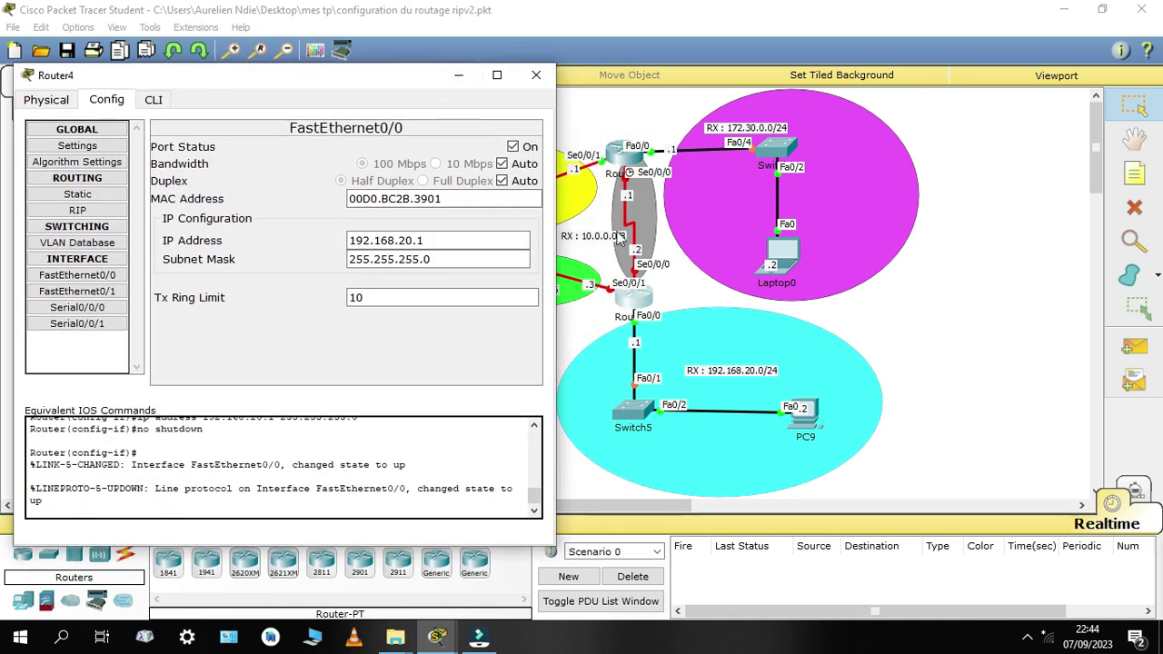
pyautogui.click(98, 309)
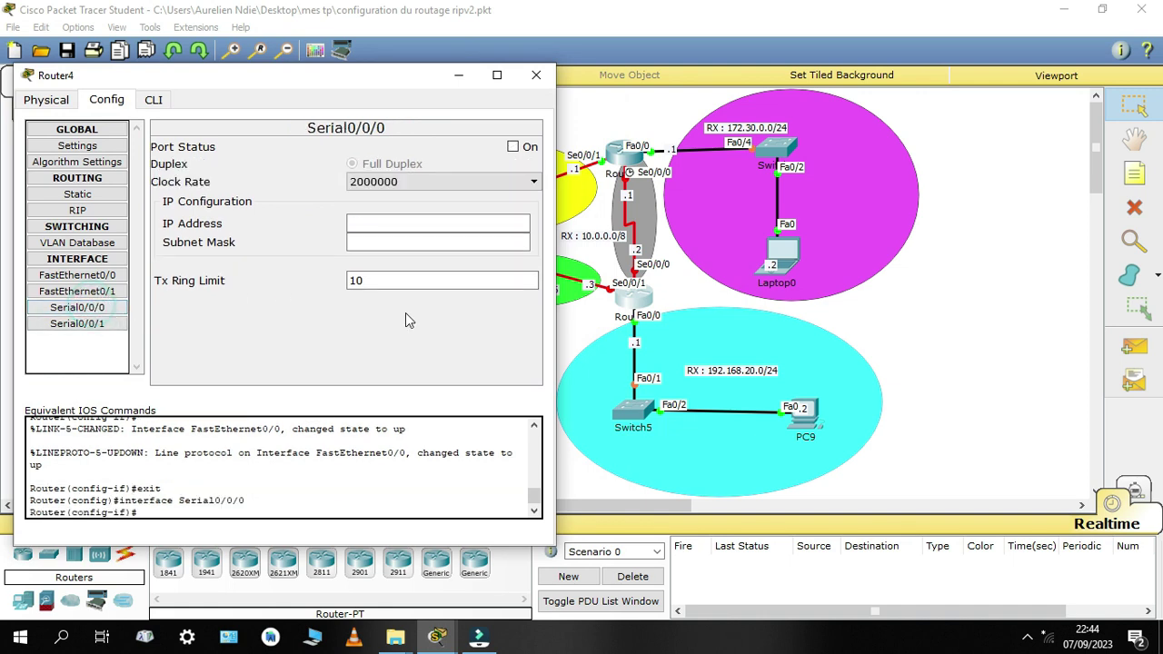
pyautogui.click(397, 226)
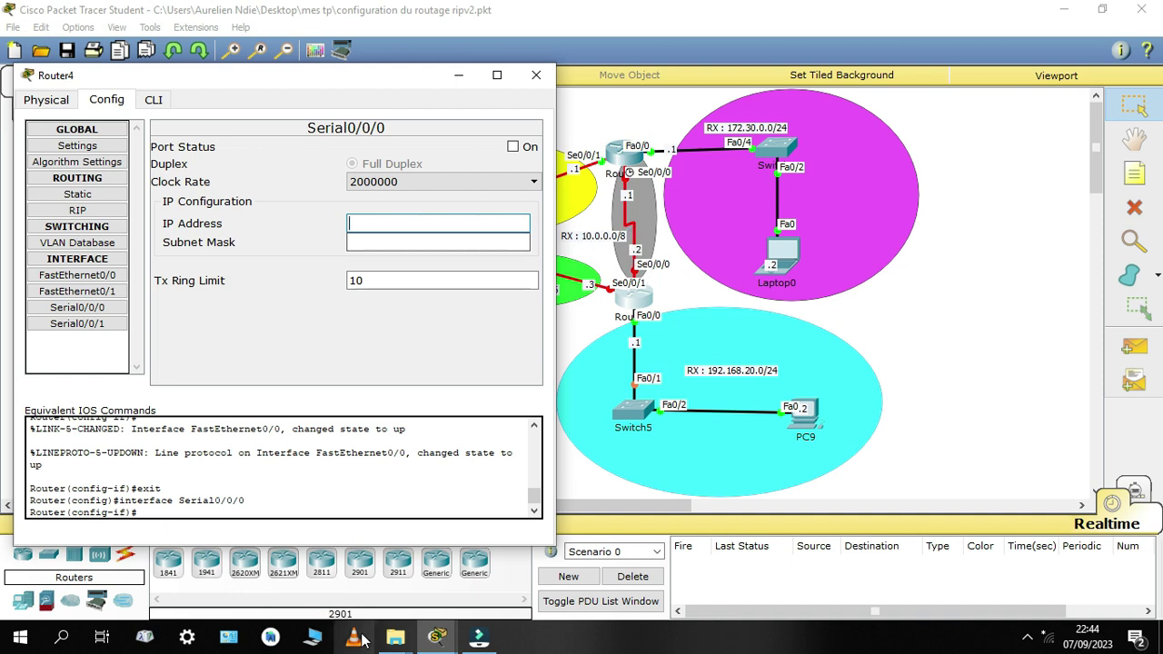
pyautogui.write('10.0.0.2')
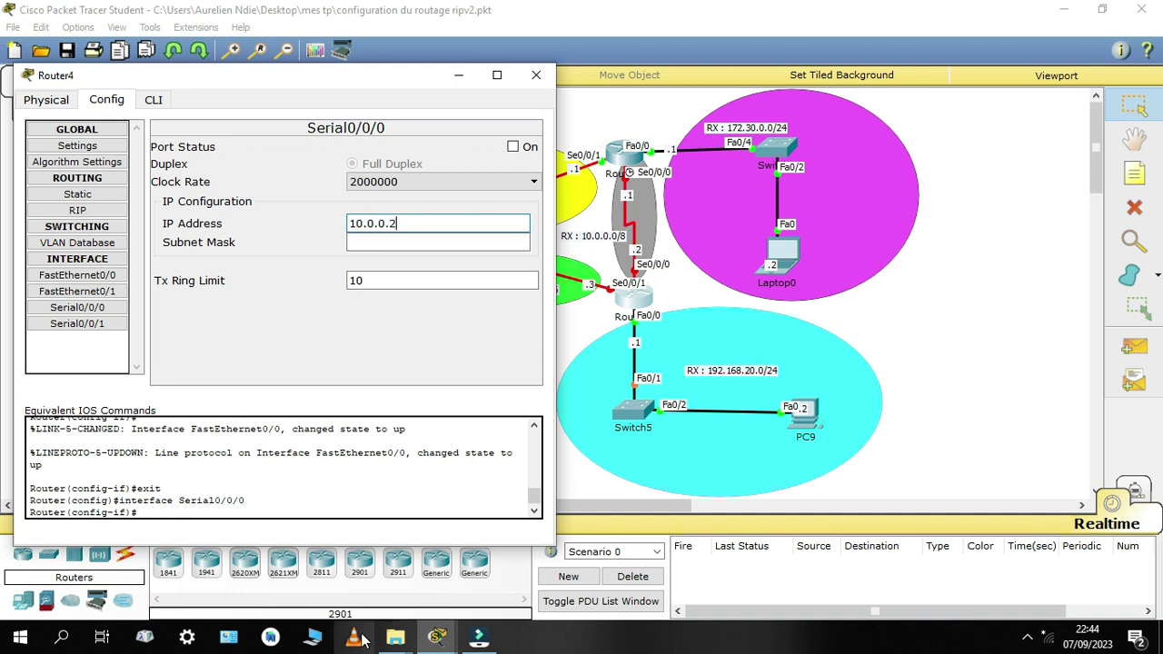
pyautogui.click(398, 240)
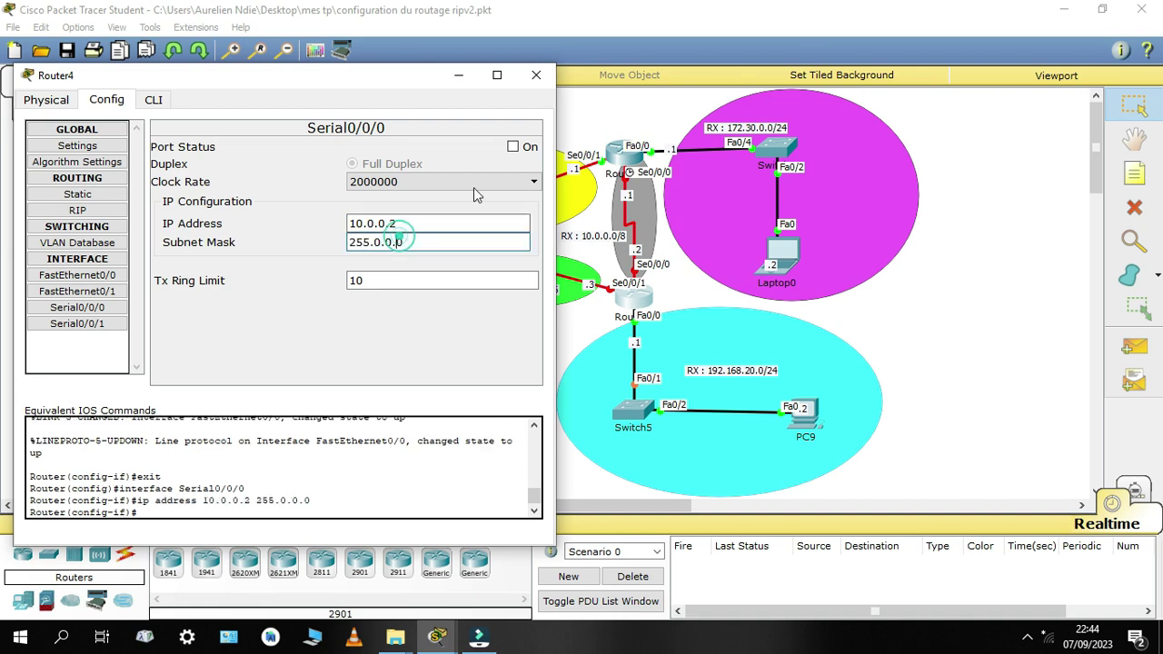
pyautogui.click(512, 147)
# Configure Router4's Serial0/0/1 interface with IP address 172.16.0.3 and subnet mask 255.255.0.0, enable the port, and close the router's settings
pyautogui.moveTo(381, 76); pyautogui.dragTo(1122, 27)
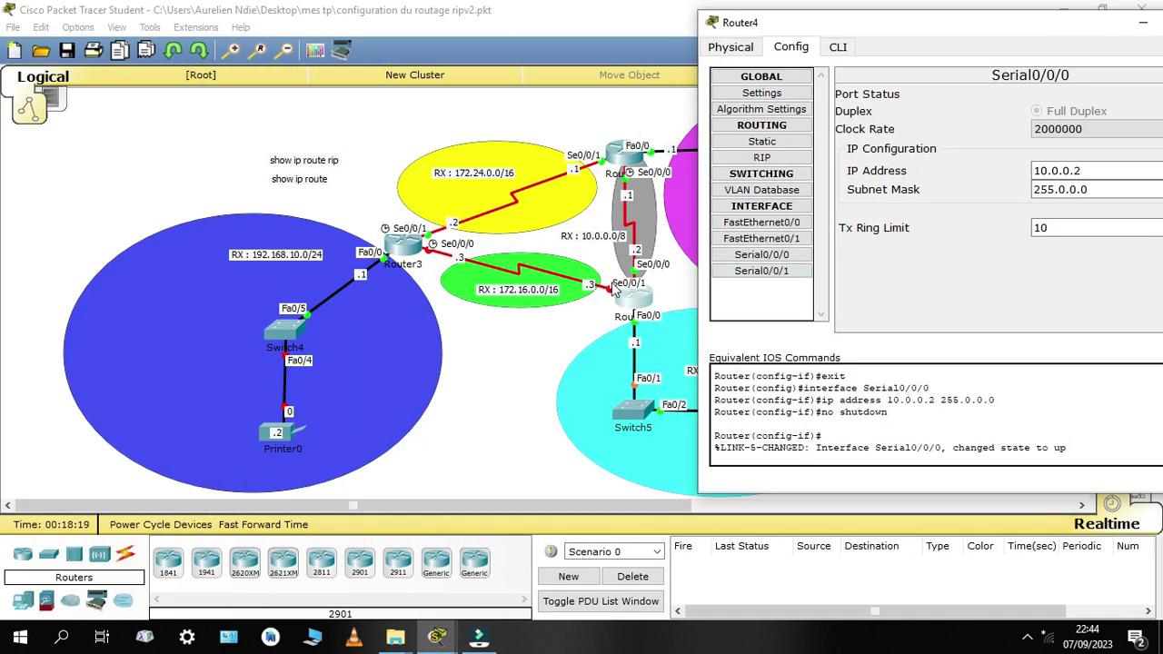
pyautogui.click(761, 271)
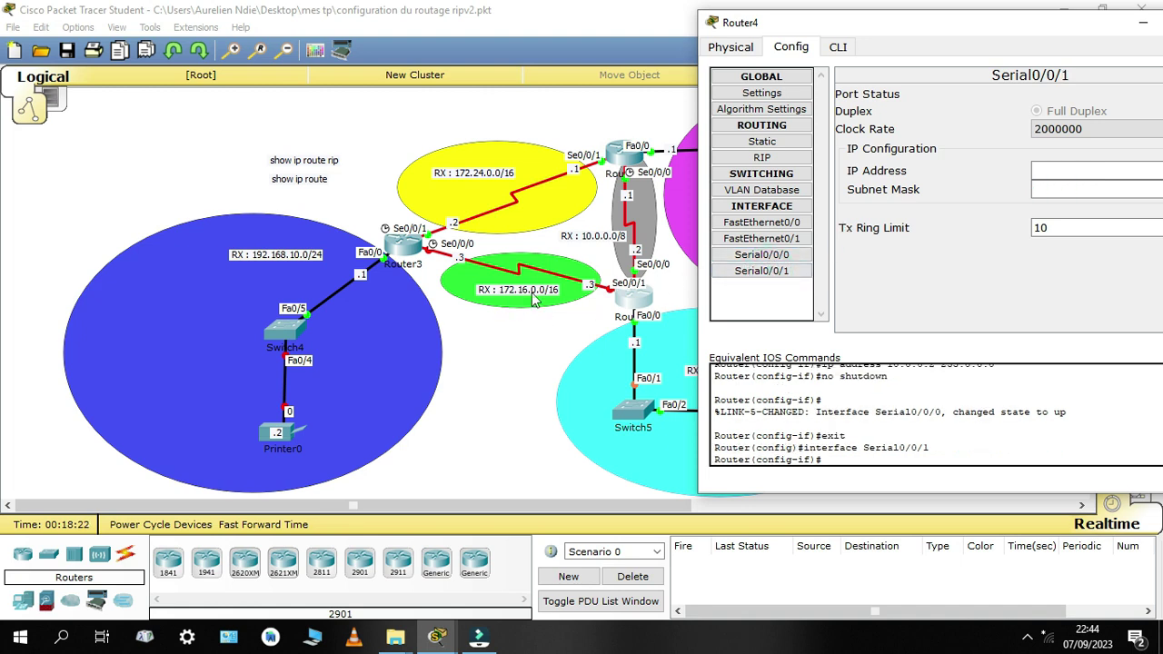
pyautogui.moveTo(954, 36); pyautogui.dragTo(912, 35)
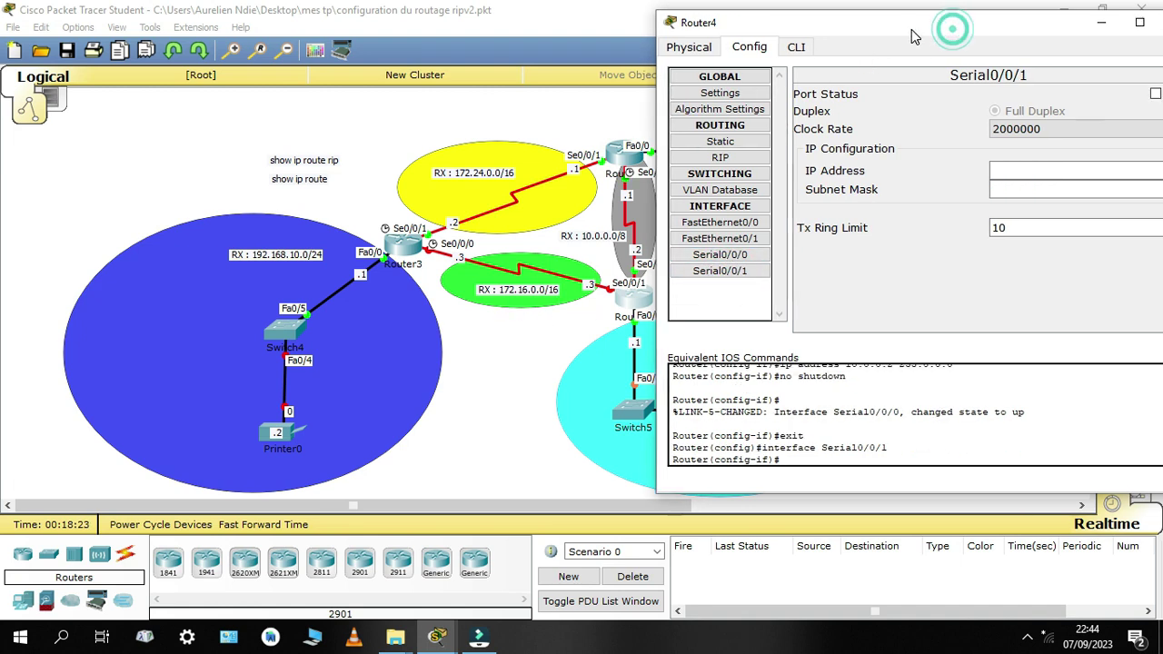
pyautogui.click(1042, 173)
pyautogui.write('172.16')
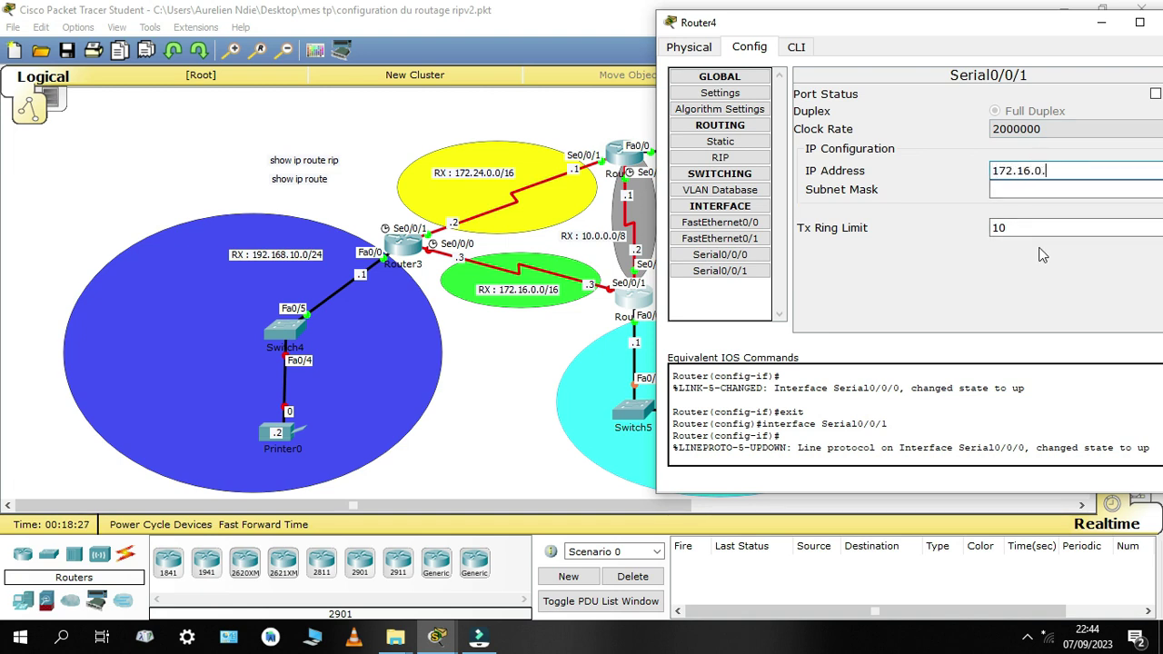
pyautogui.write('.0.3')
pyautogui.click(1032, 190)
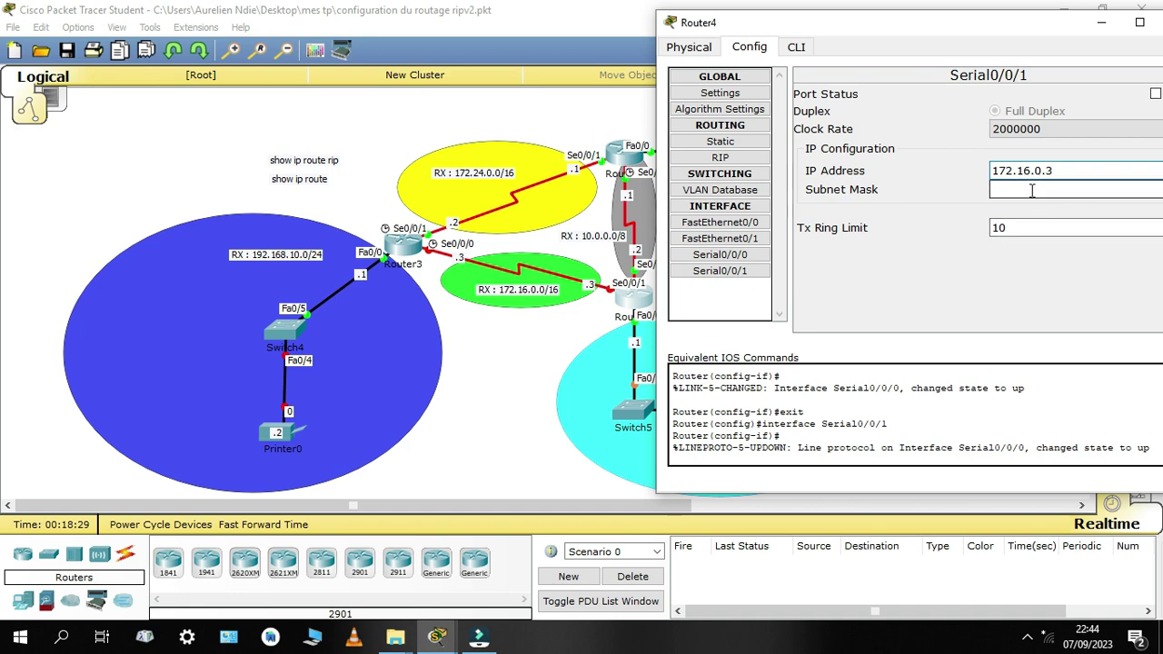
pyautogui.click(1154, 93)
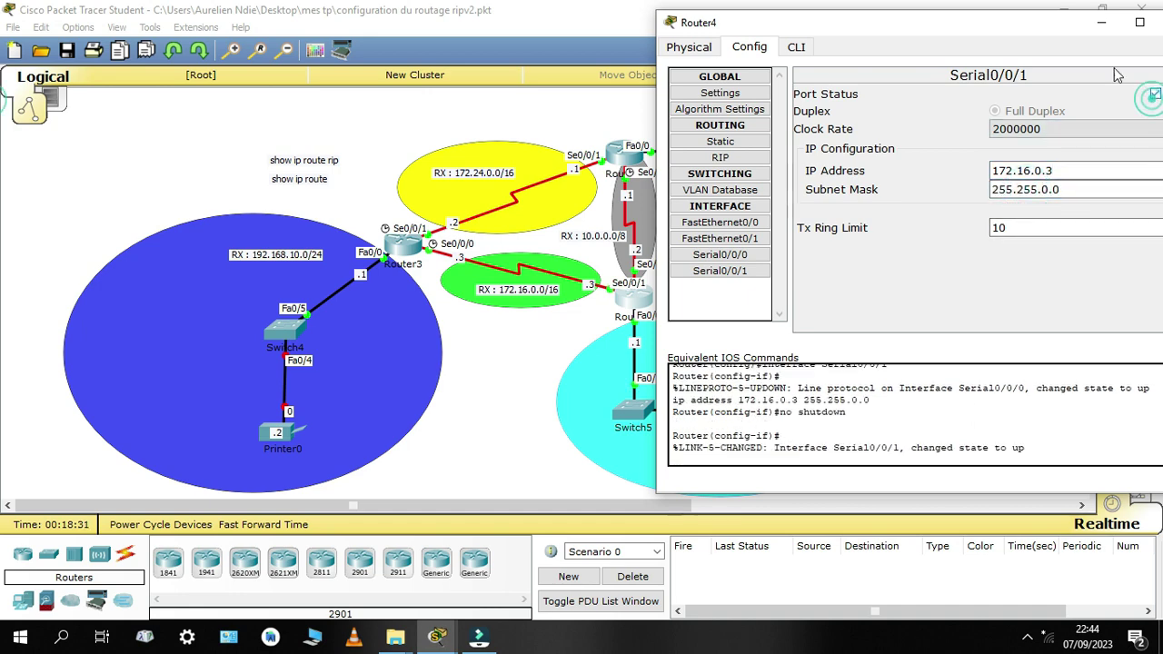
pyautogui.moveTo(1039, 31); pyautogui.dragTo(627, 152)
pyautogui.click(770, 150)
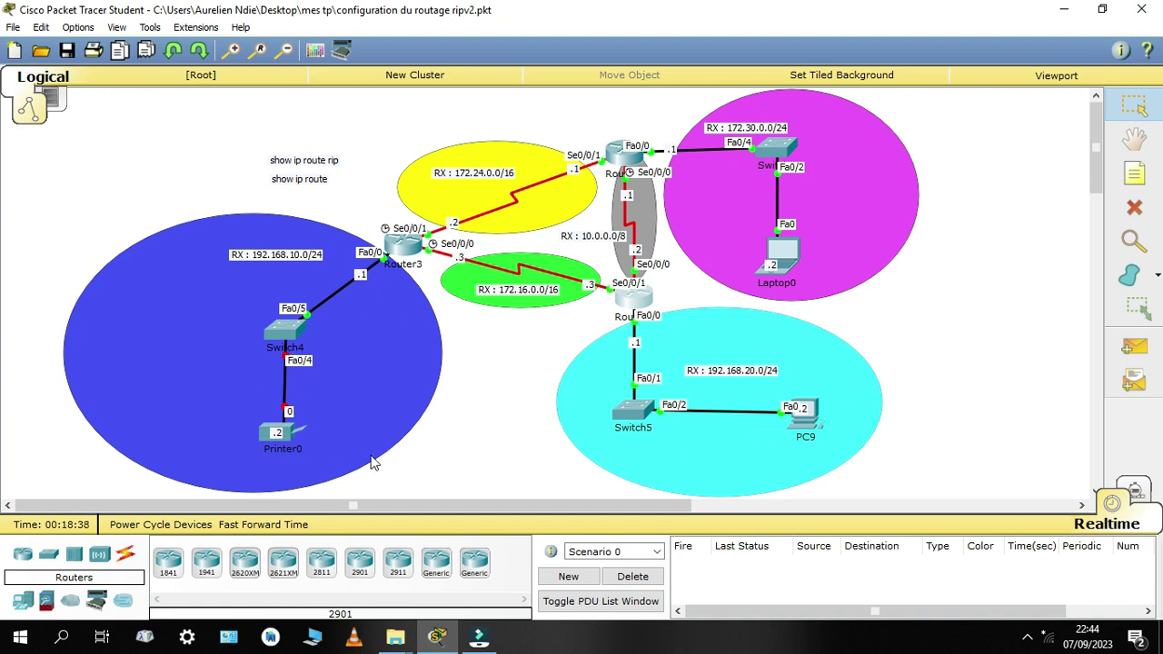
# Assign Printer0's FastEthernet0 interface the static IP address 192.168.10.2 with subnet mask 255.255.255.0
pyautogui.click(277, 431)
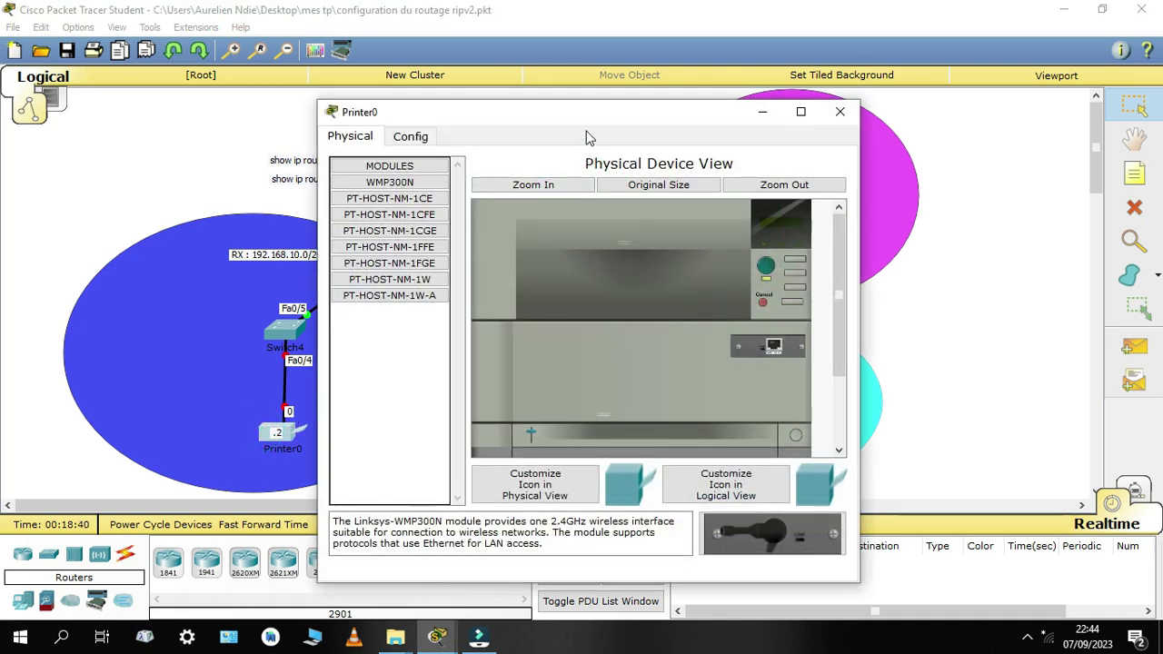
pyautogui.moveTo(631, 115); pyautogui.dragTo(832, 56)
pyautogui.click(612, 78)
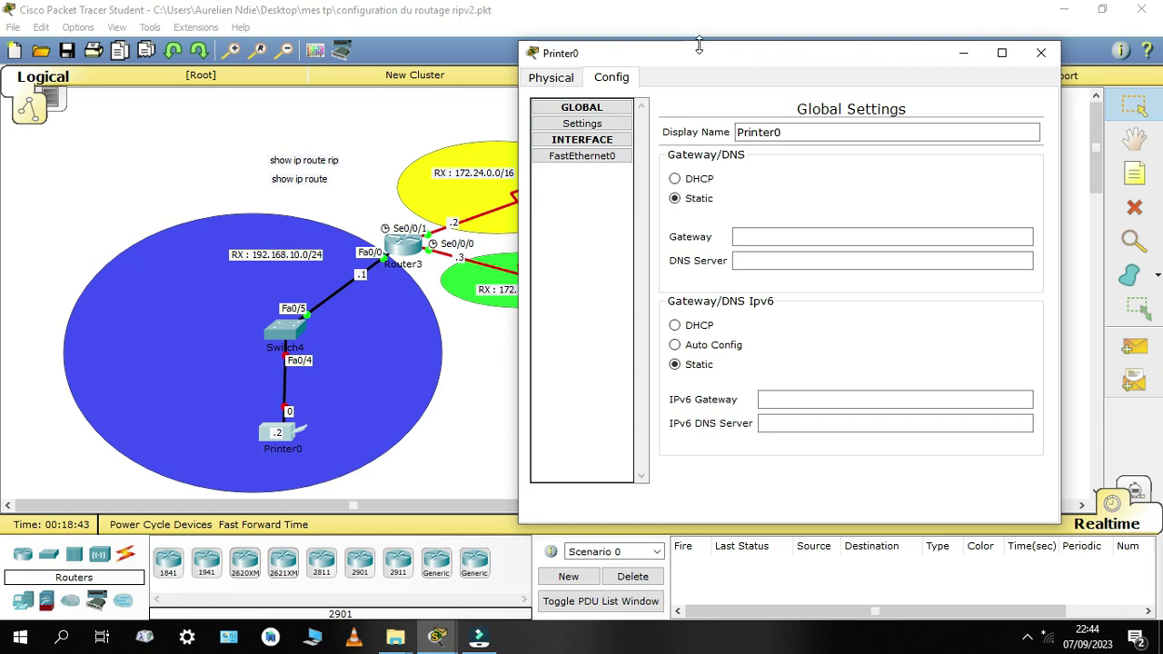
pyautogui.moveTo(675, 57); pyautogui.dragTo(782, 45)
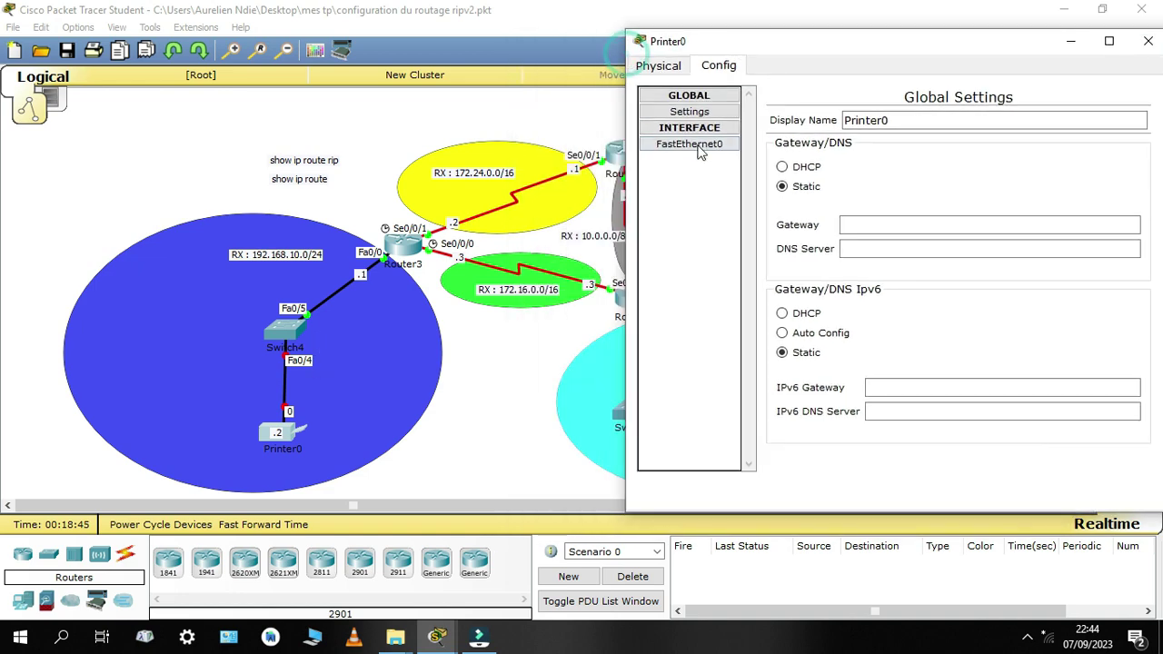
pyautogui.click(696, 146)
pyautogui.click(993, 246)
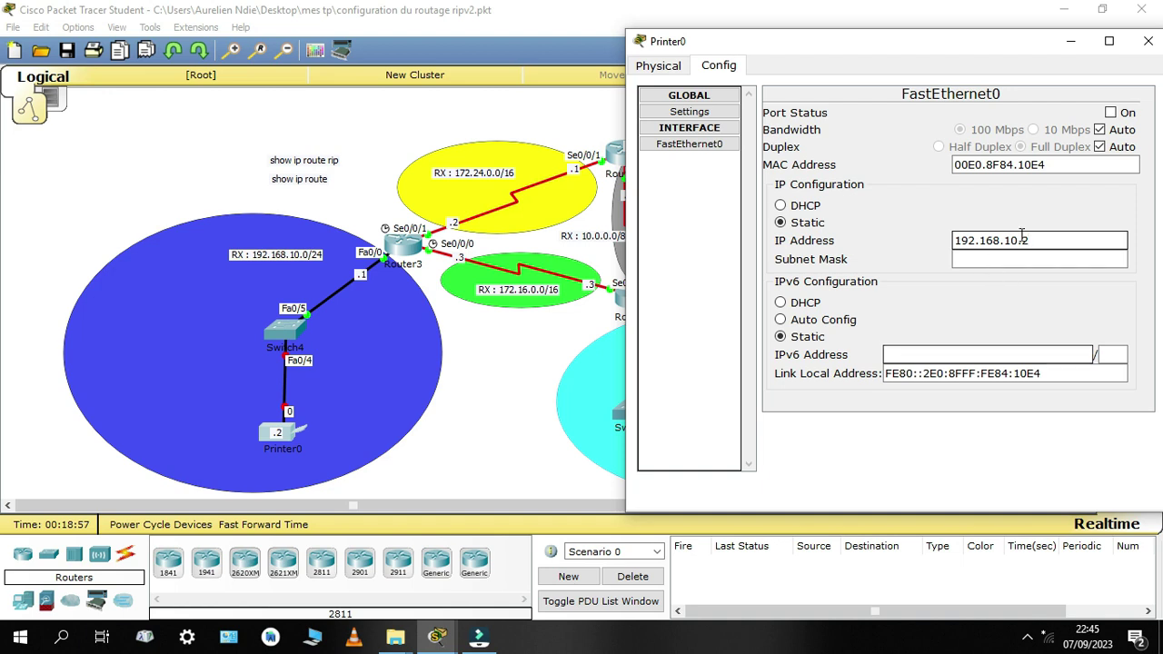
pyautogui.click(1006, 260)
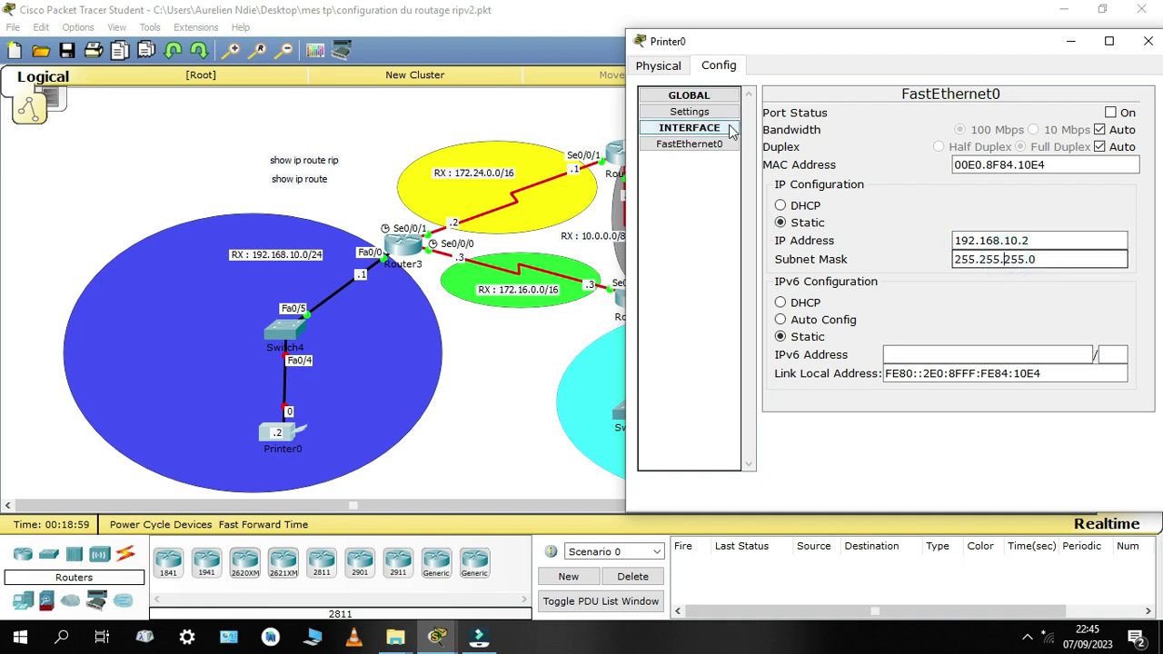
# Set Printer0's gateway to 192.168.10.1 and its DNS server to 8.8.8.8, and close the printer's settings
pyautogui.click(691, 111)
pyautogui.click(858, 225)
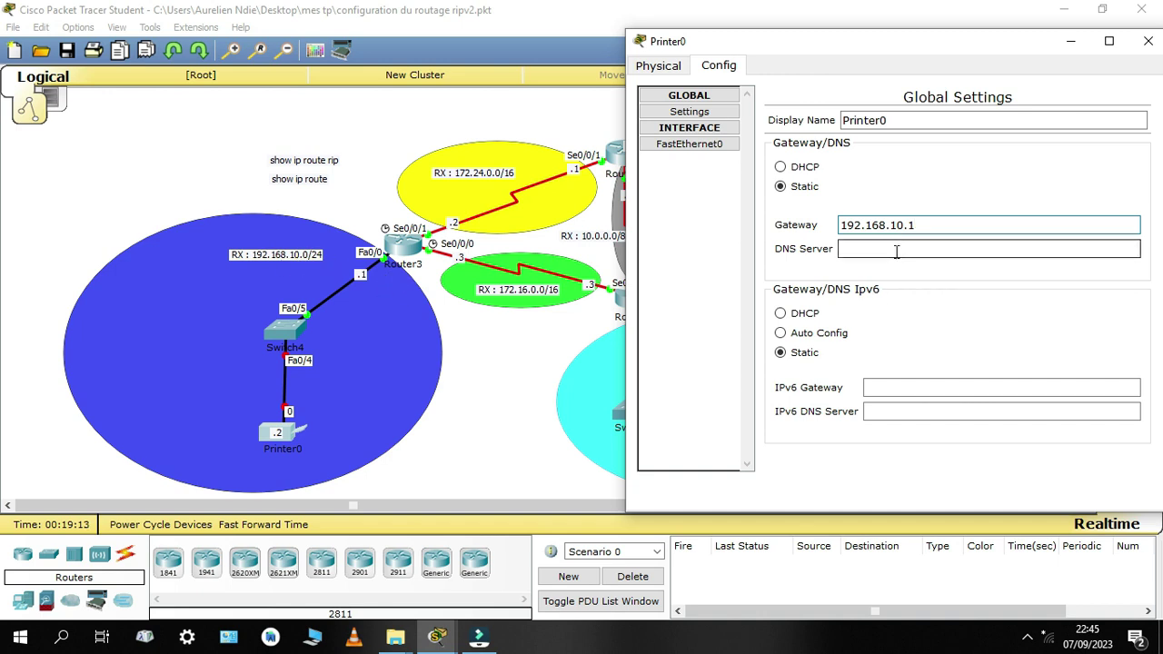
pyautogui.click(895, 252)
pyautogui.write('8.8.8.8')
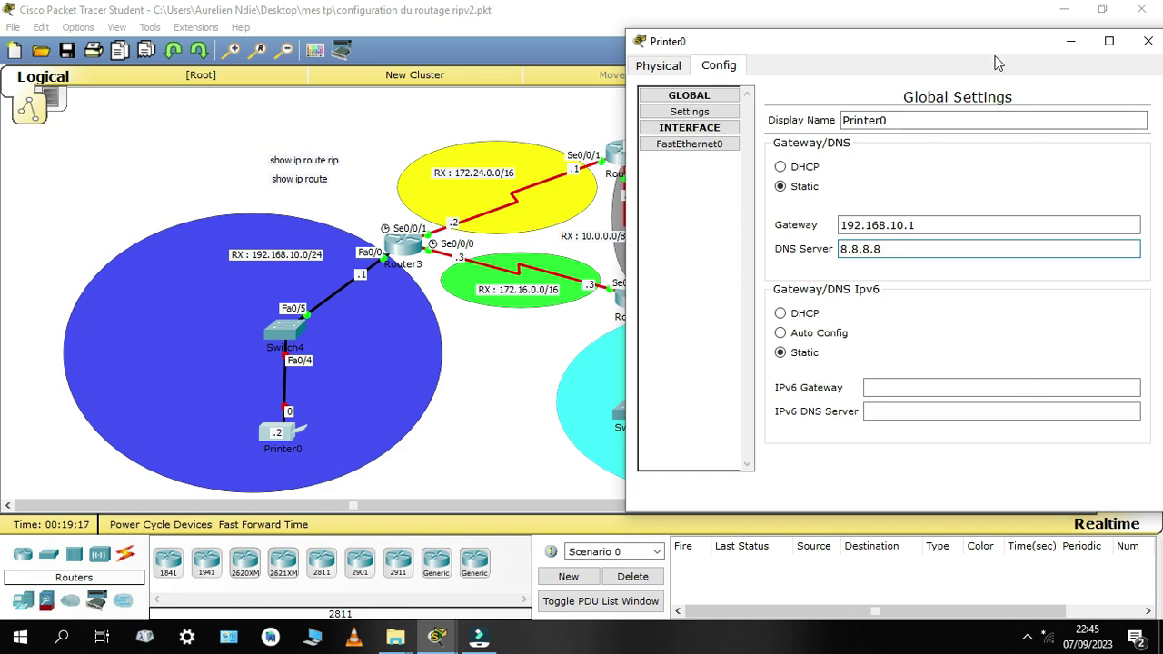
pyautogui.moveTo(986, 41); pyautogui.dragTo(828, 50)
pyautogui.click(1005, 53)
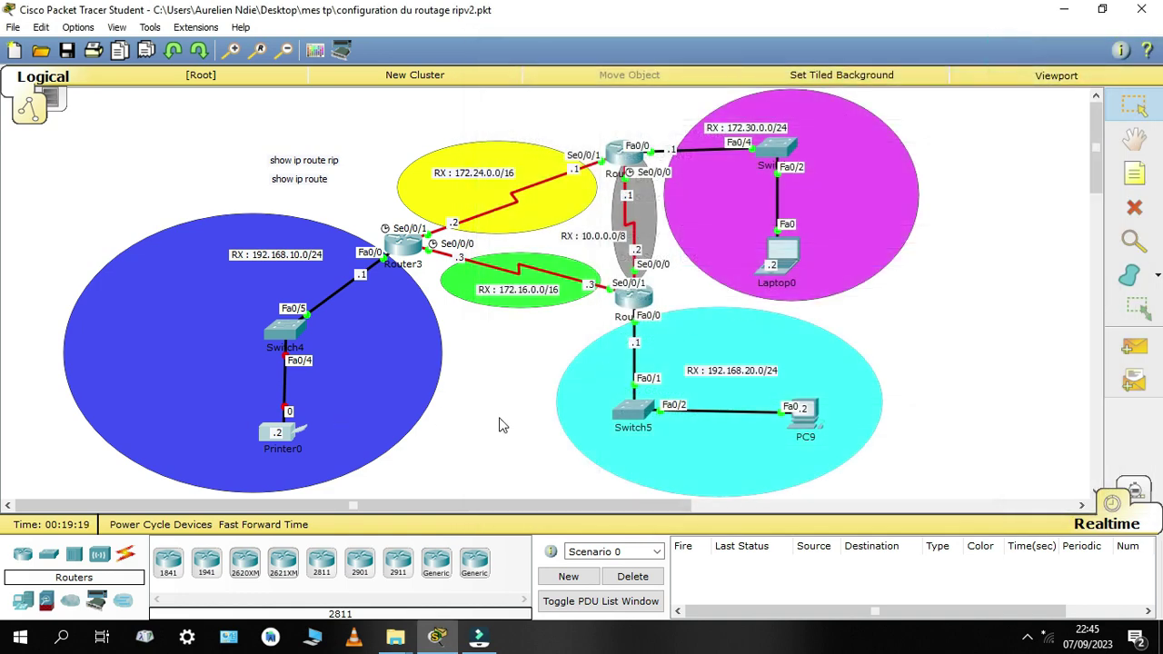
# Enable the FastEthernet0 port on Printer0 and close the printer's settings
pyautogui.click(351, 402)
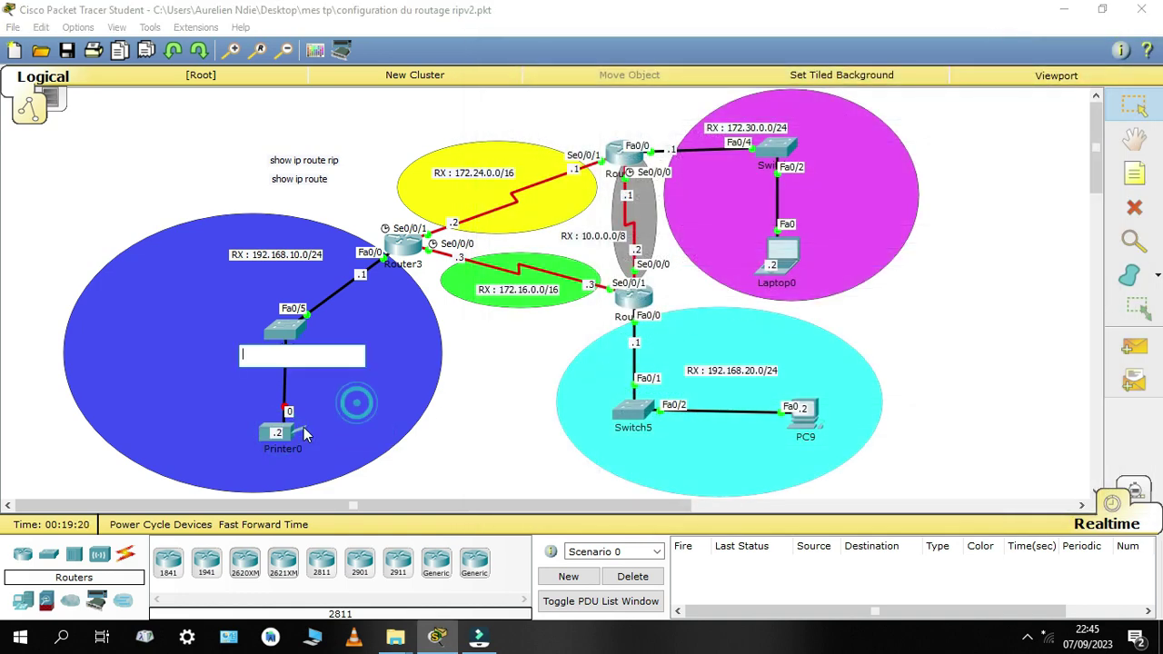
pyautogui.click(288, 430)
pyautogui.moveTo(625, 107); pyautogui.dragTo(863, 74)
pyautogui.click(626, 183)
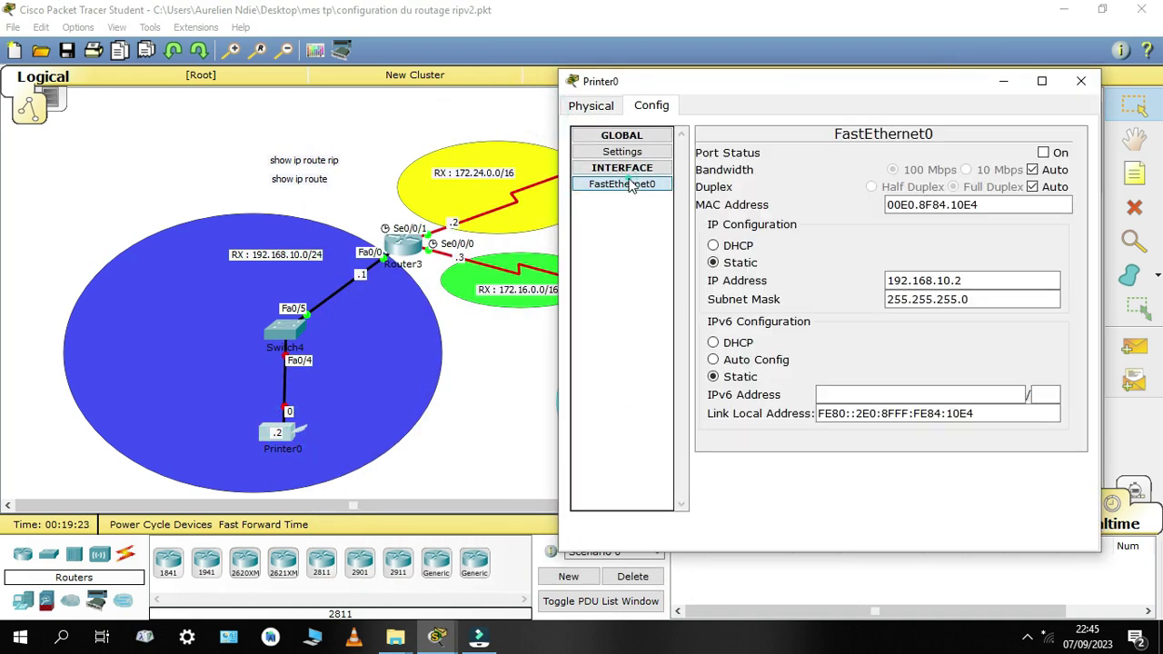
pyautogui.click(1044, 152)
pyautogui.click(1081, 82)
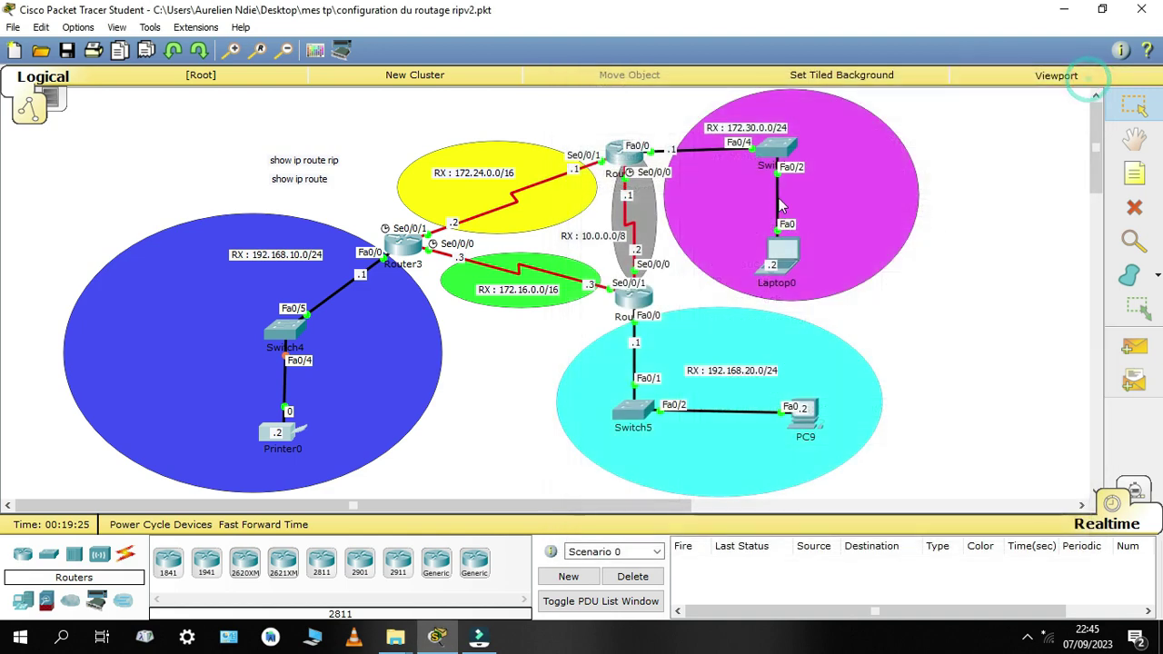
# Assign Laptop0 the static IP address 172.30.0.2 with subnet mask 255.255.0.0
pyautogui.click(783, 255)
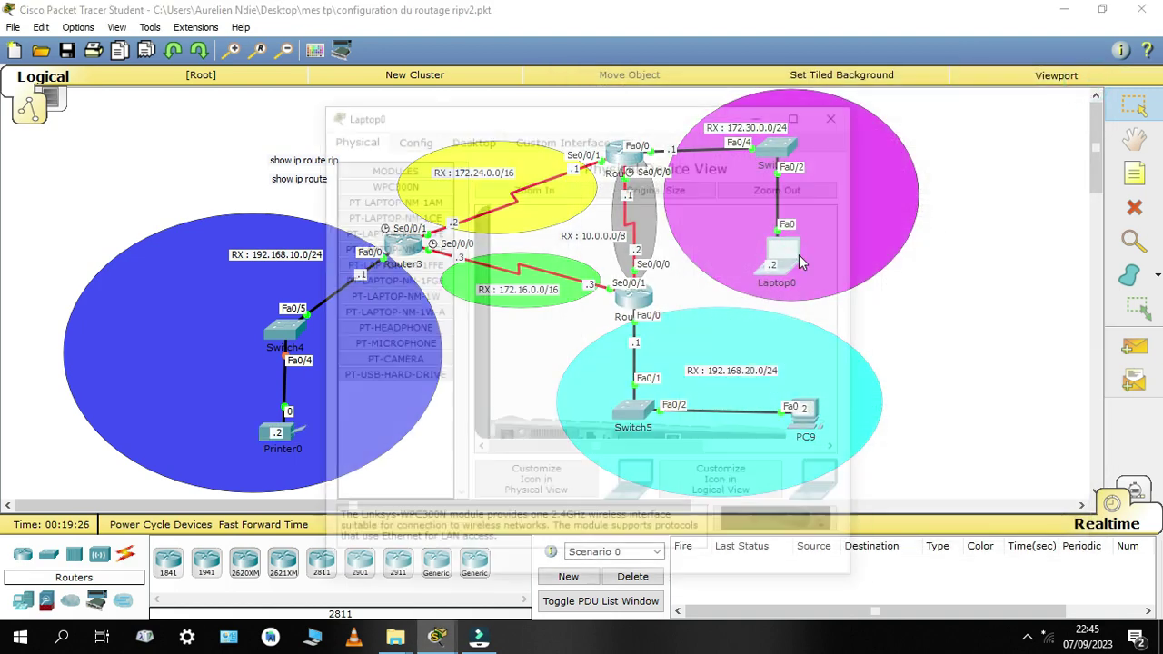
pyautogui.moveTo(708, 115); pyautogui.dragTo(426, 134)
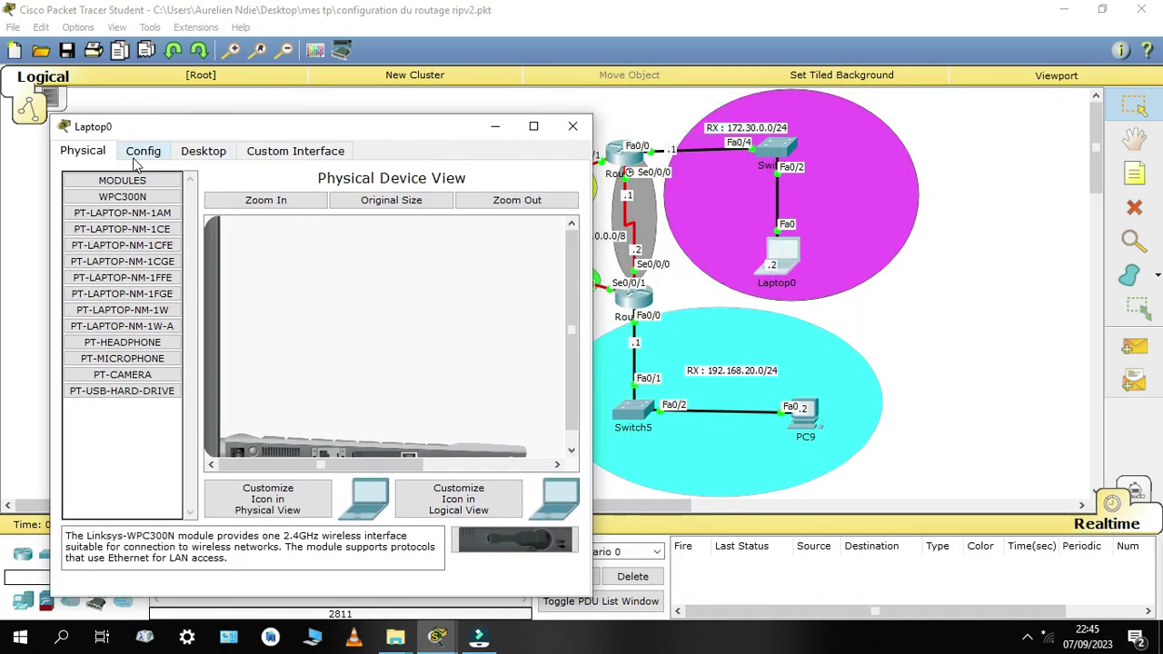
pyautogui.click(142, 151)
pyautogui.click(203, 150)
pyautogui.click(114, 205)
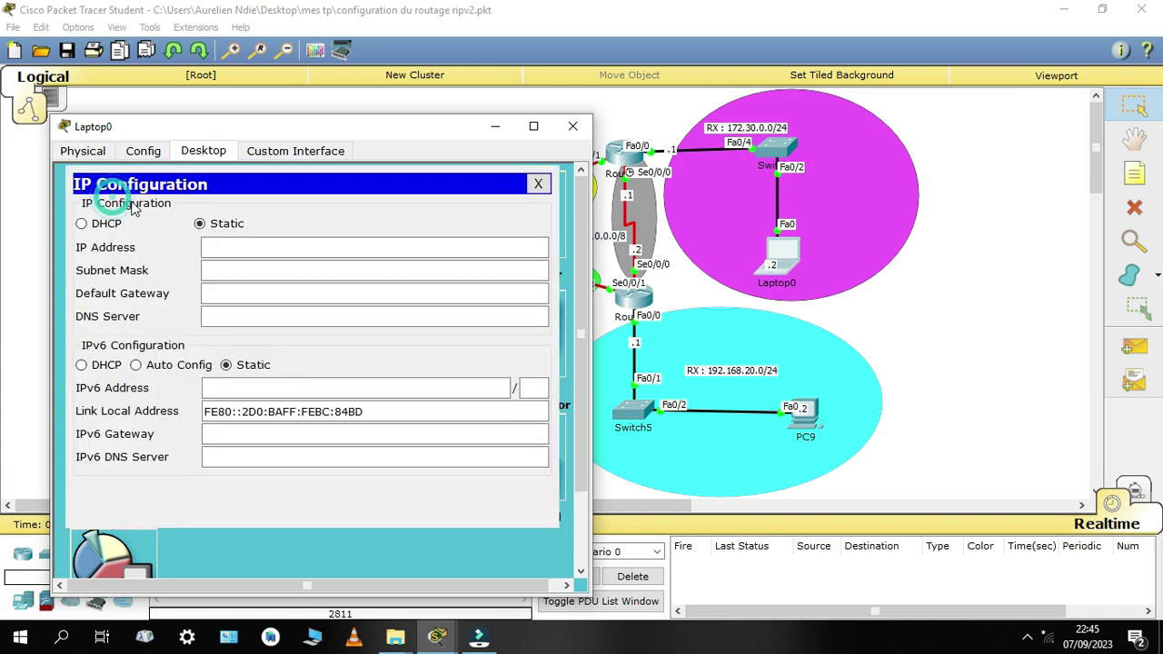
pyautogui.click(223, 243)
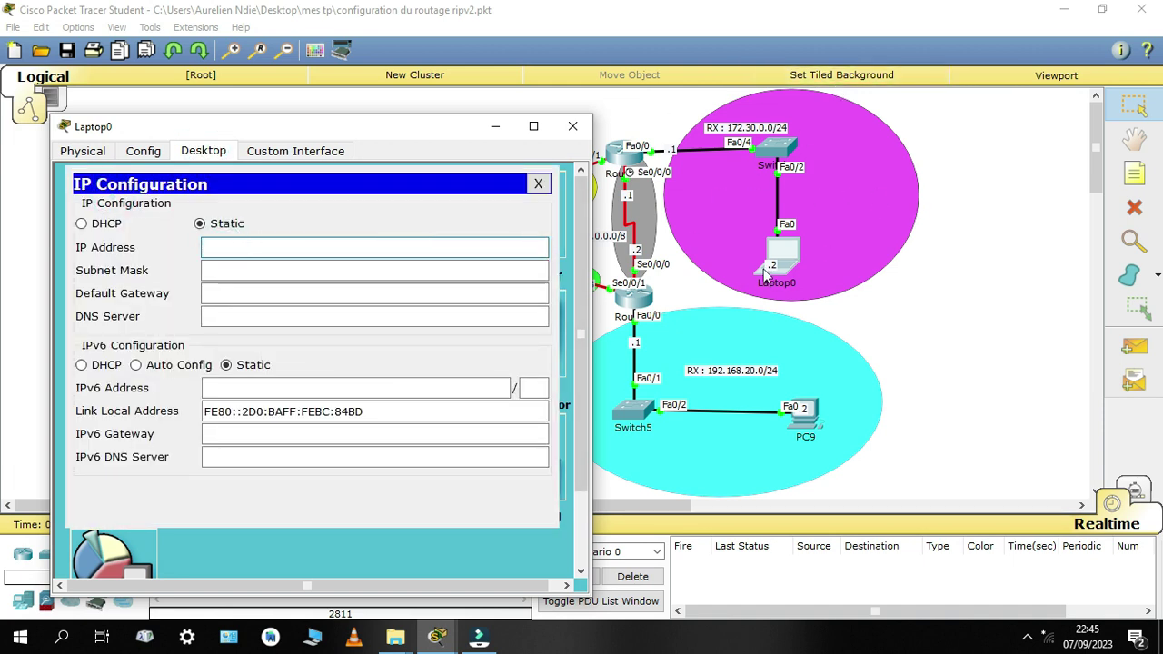
pyautogui.write('172.30.0.2')
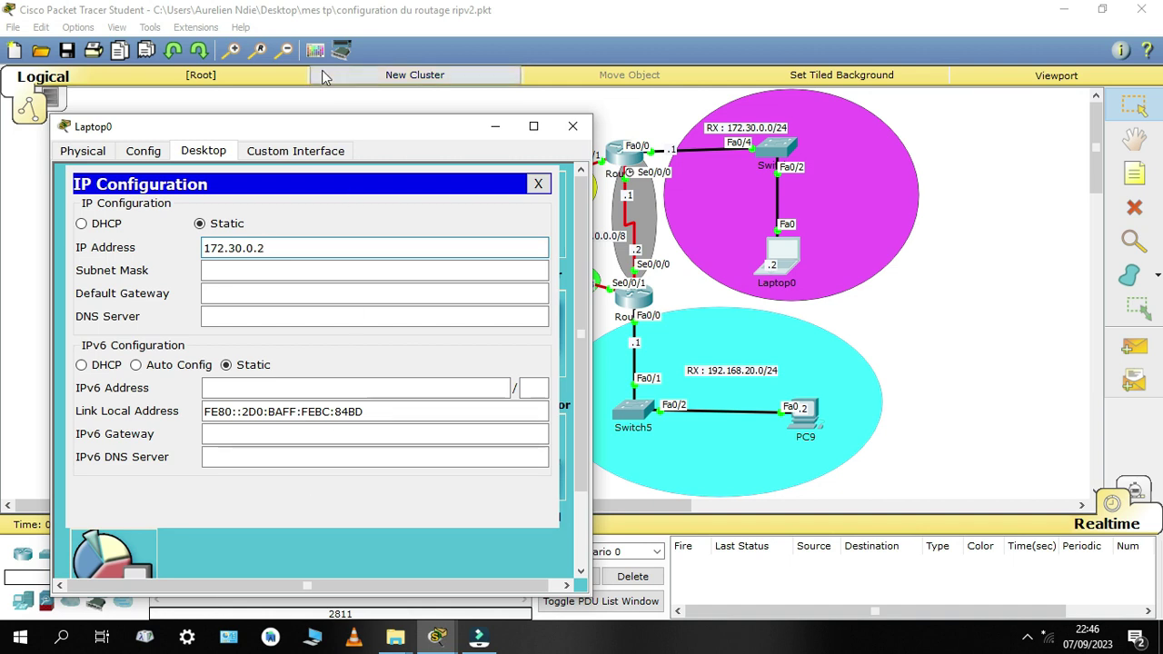
pyautogui.click(270, 270)
# Set Laptop0's default gateway to 172.30.0.1 and its DNS server to 8.8.8.8, and close the laptop's settings
pyautogui.click(236, 298)
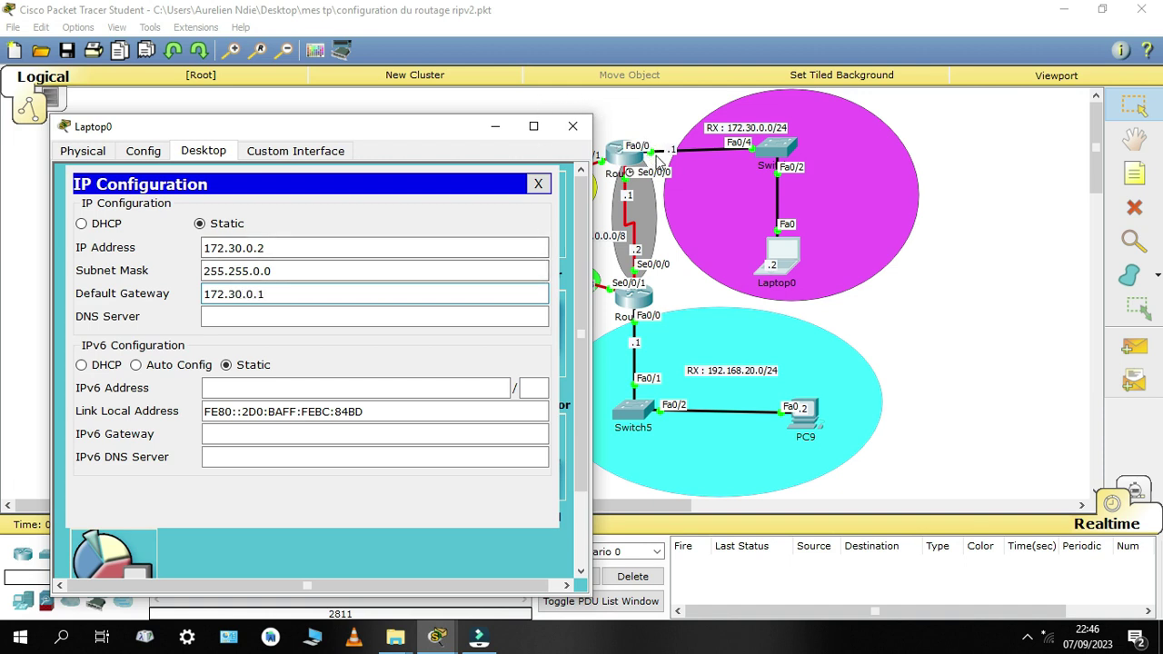
pyautogui.click(217, 318)
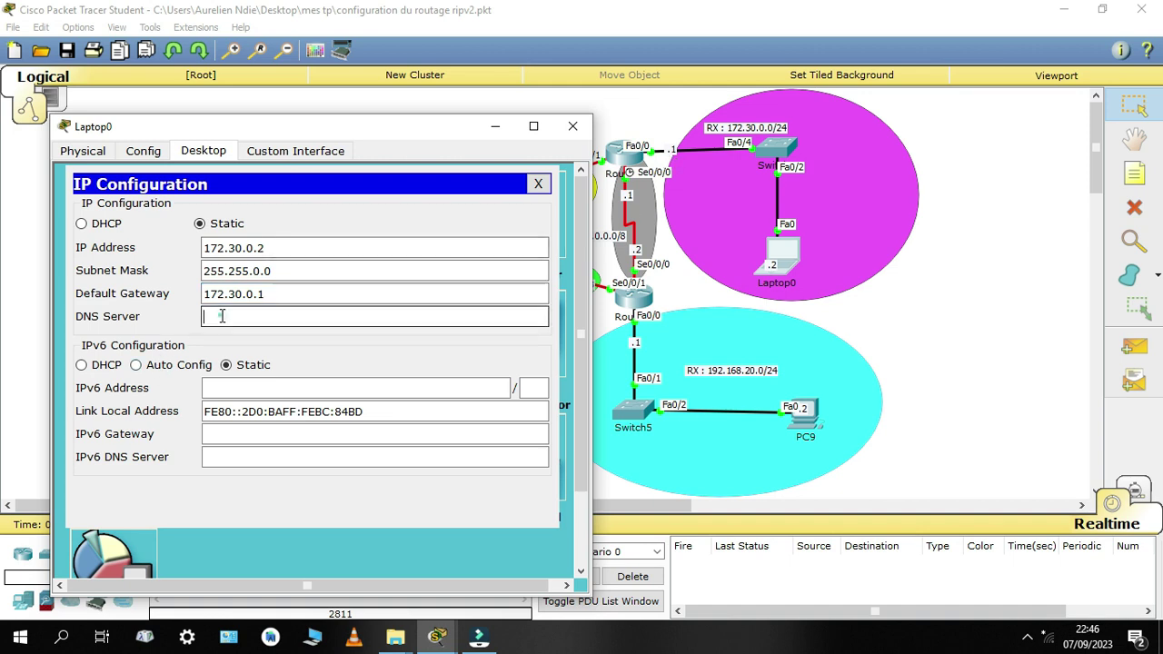
pyautogui.write('8.8.8.8')
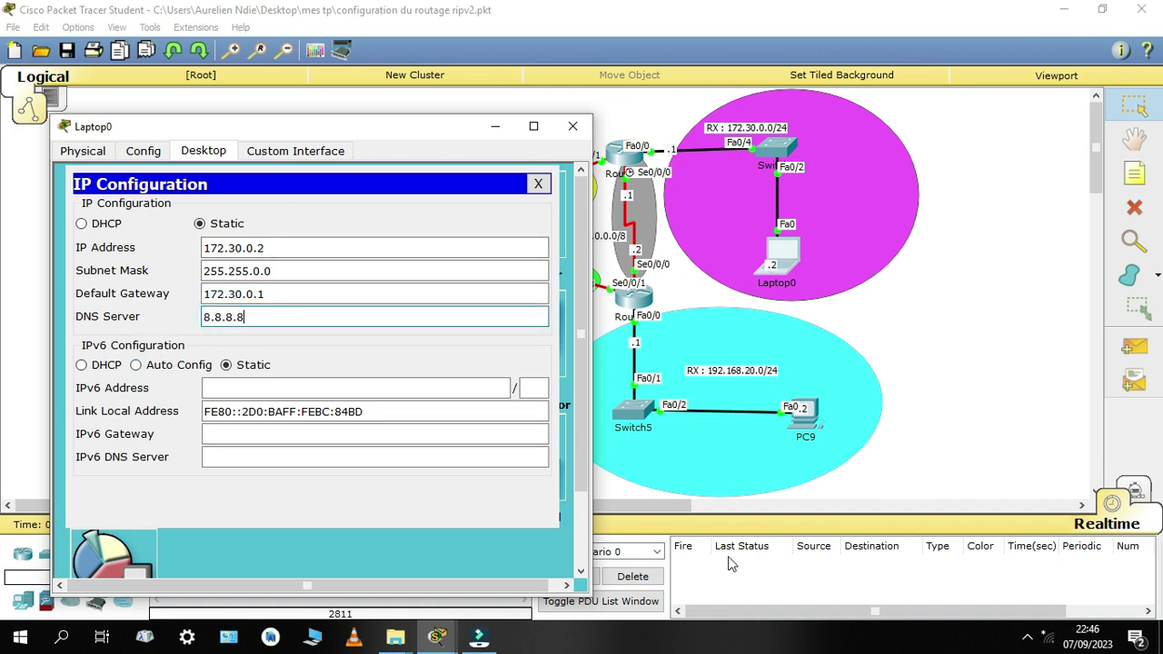
pyautogui.click(572, 125)
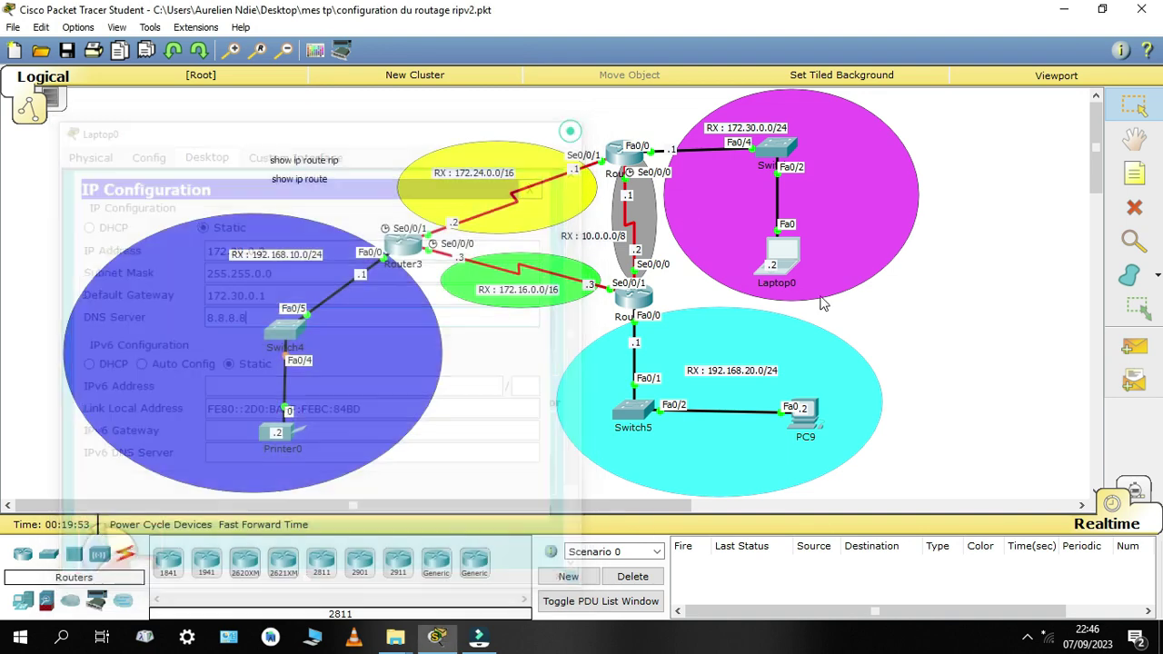
# Assign PC9 the static IP address 192.168.20.2 with subnet mask 255.255.255.0
pyautogui.click(815, 433)
pyautogui.moveTo(657, 110); pyautogui.dragTo(483, 110)
pyautogui.click(302, 133)
pyautogui.click(214, 186)
pyautogui.click(324, 227)
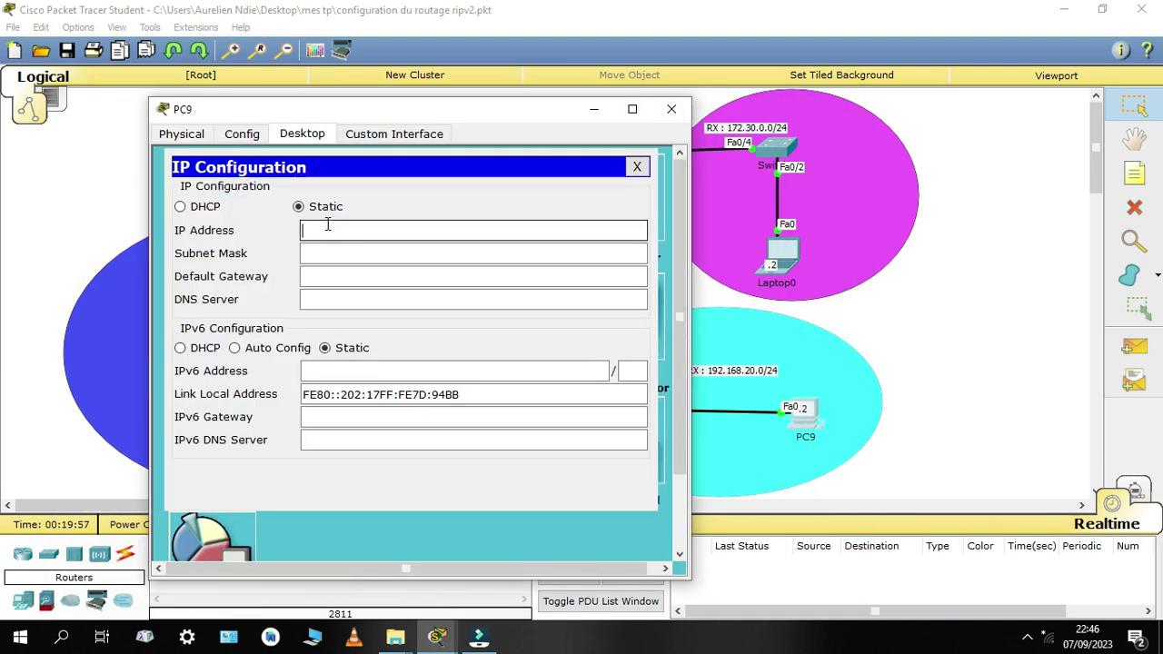
pyautogui.moveTo(463, 109); pyautogui.dragTo(351, 101)
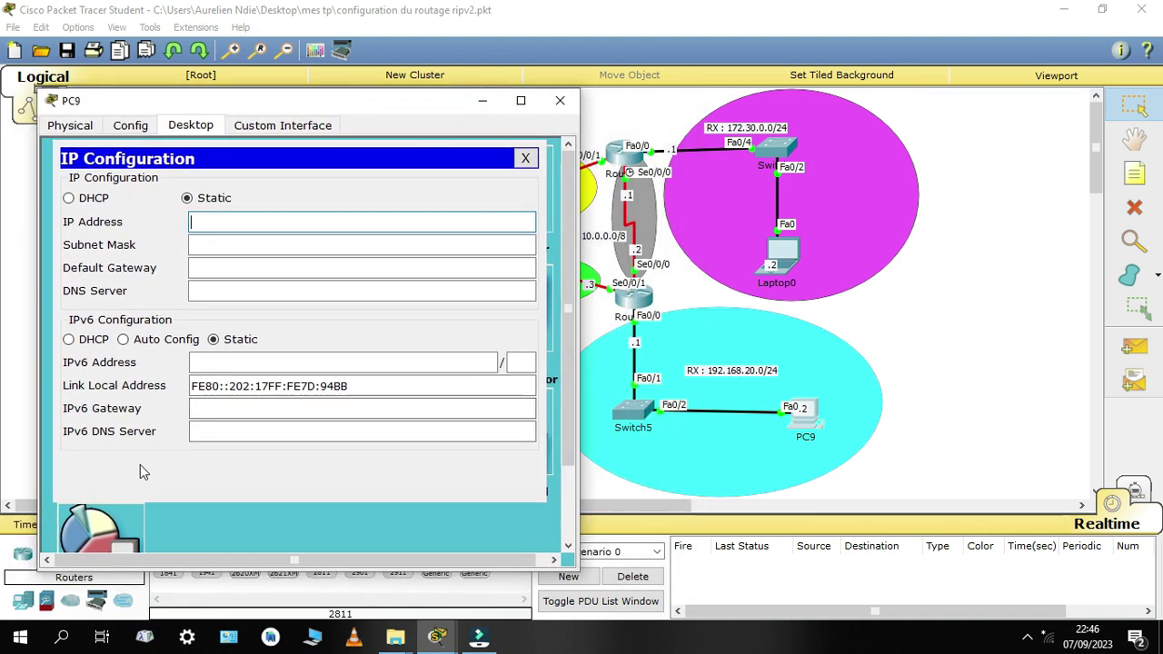
pyautogui.write('192.168.20')
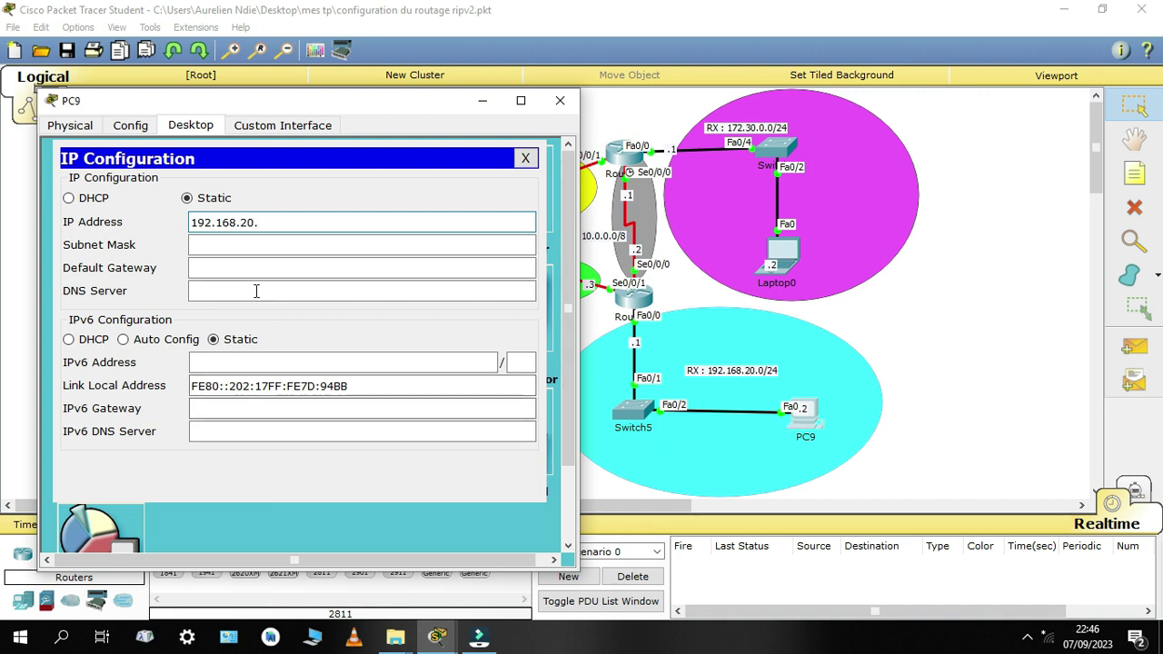
pyautogui.write('.2')
pyautogui.click(257, 245)
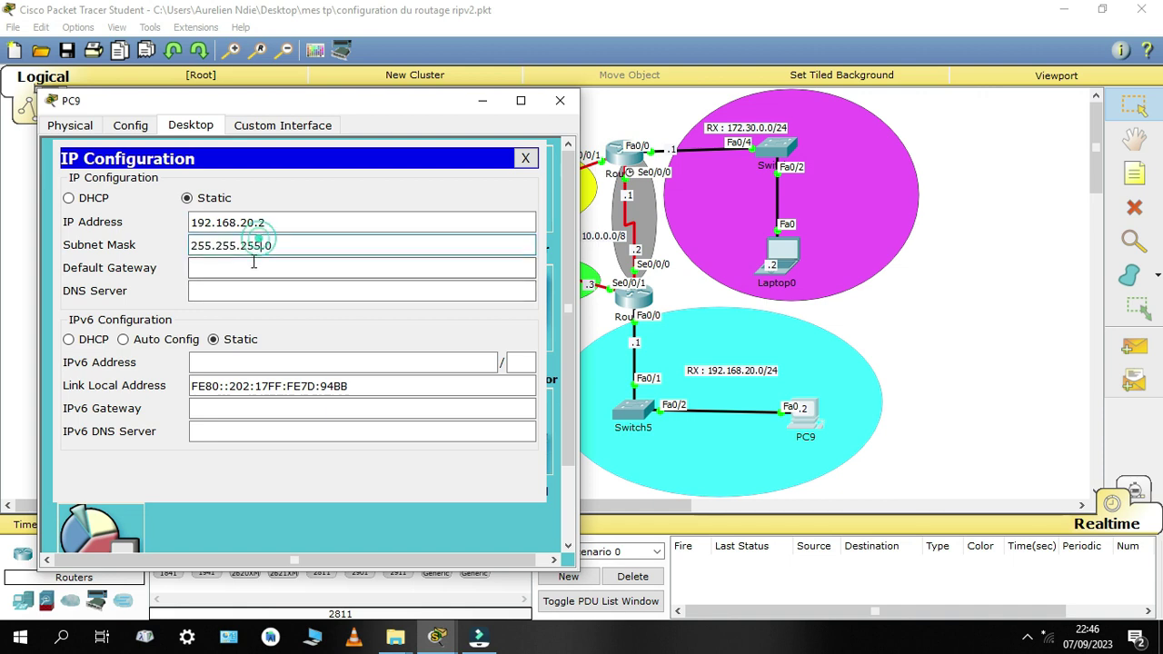
# Set PC9's default gateway to 192.168.20.1 and its DNS server to 8.8.8.8, and close the PC's settings
pyautogui.click(246, 269)
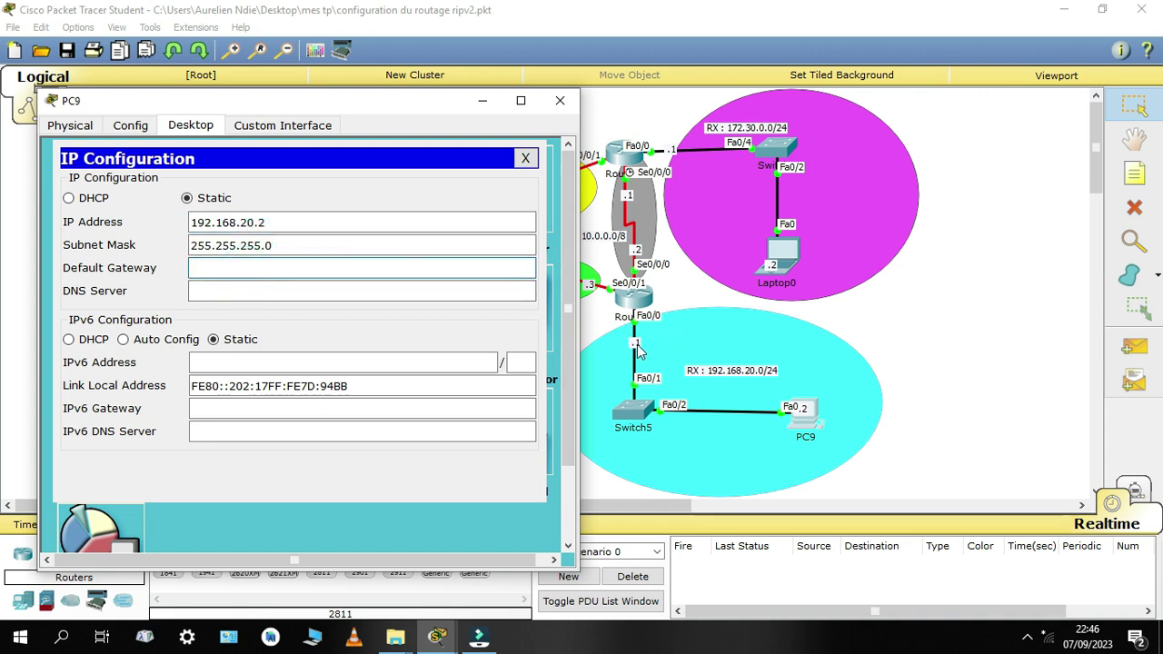
pyautogui.write('1')
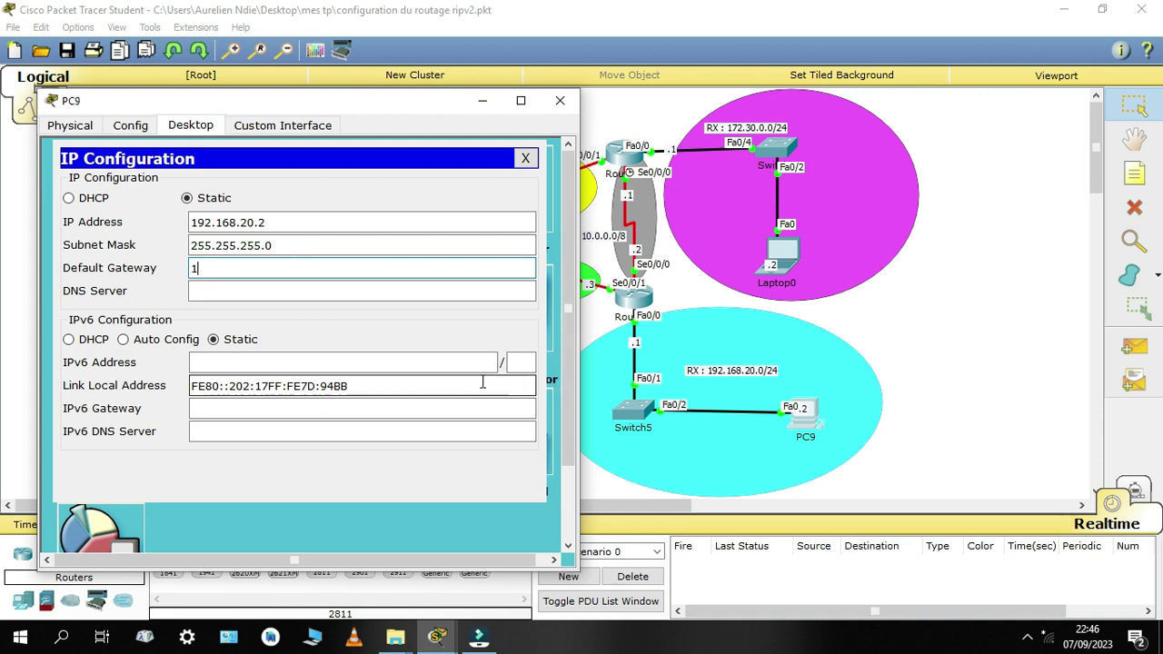
pyautogui.write('92.168.20.1')
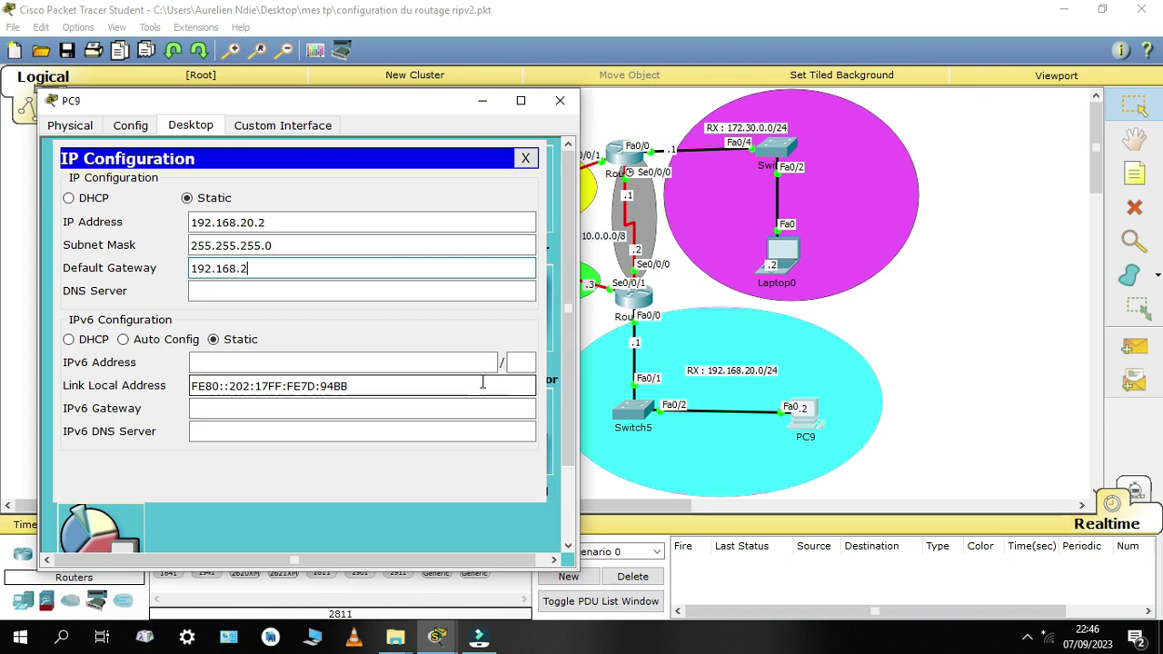
pyautogui.click(201, 293)
pyautogui.write('8.8.8.8')
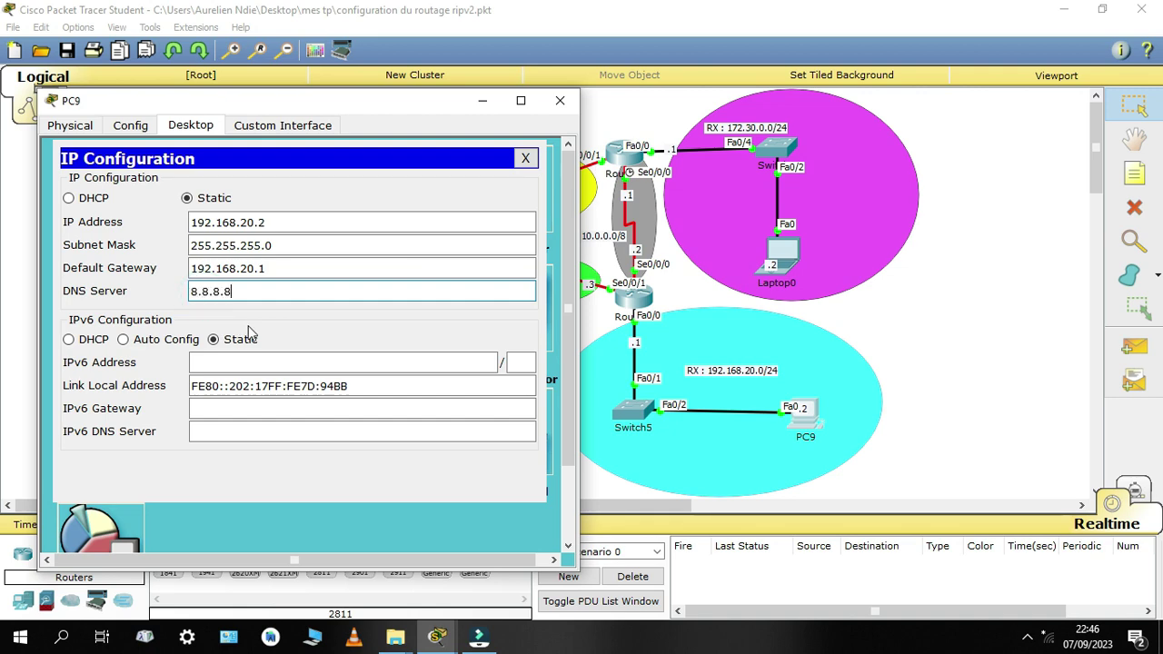
pyautogui.click(560, 100)
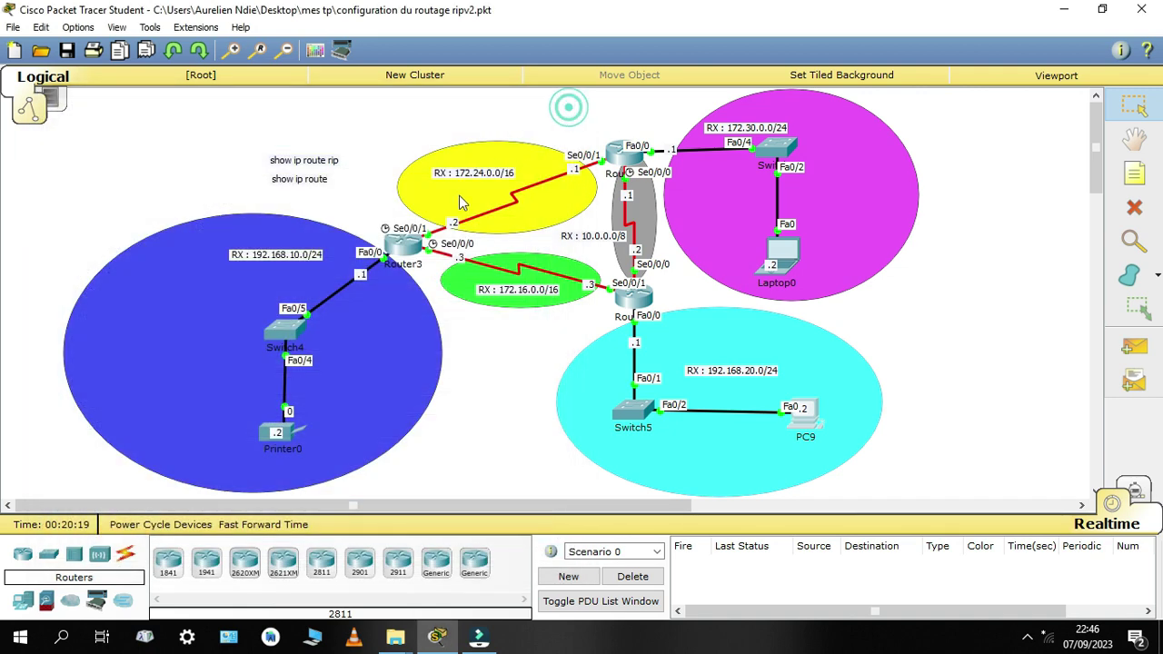
pyautogui.click(1022, 231)
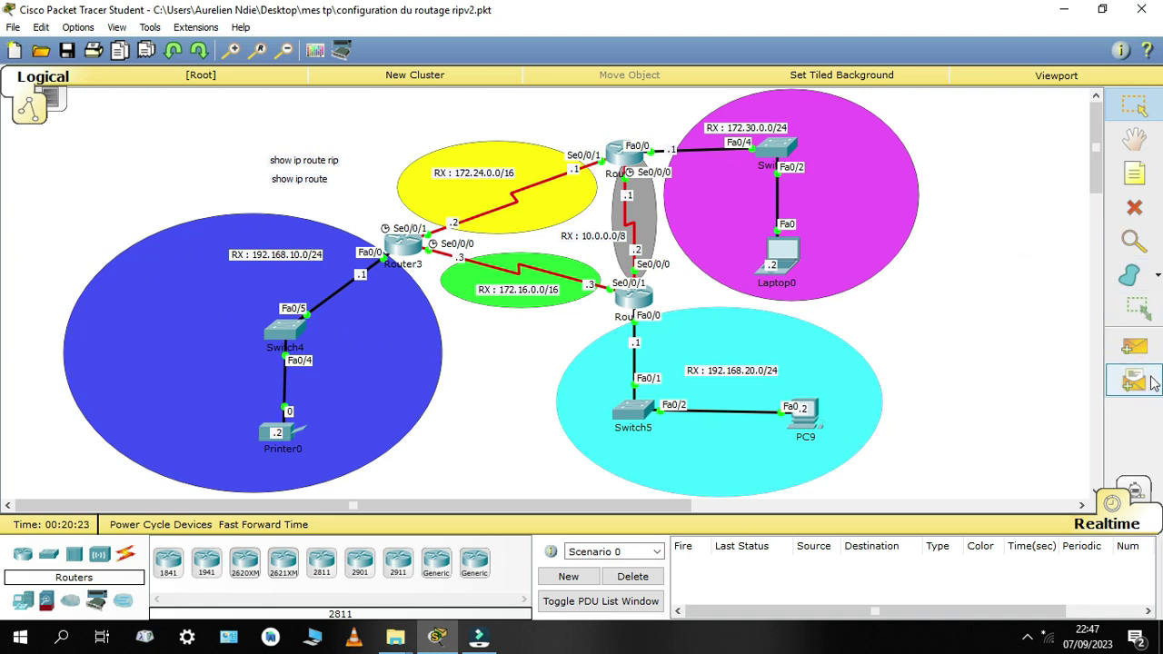
# Test connectivity with a simple PDU from PC9 to Router4, and clear the test from Scenario 0
pyautogui.click(1134, 346)
pyautogui.click(804, 413)
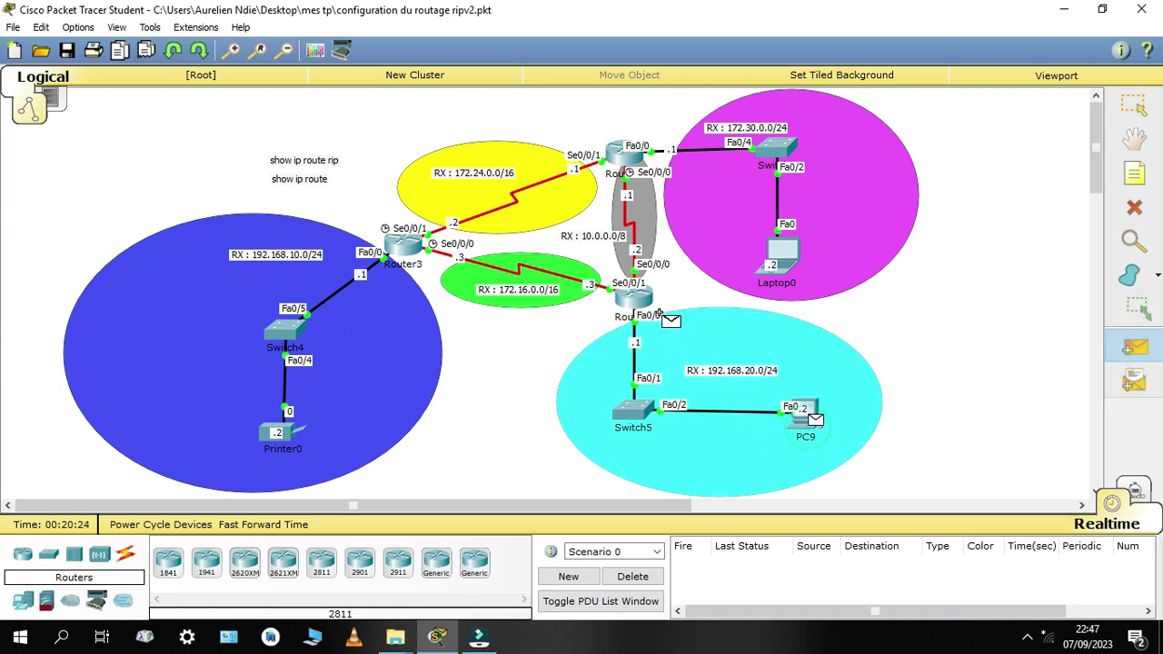
pyautogui.click(642, 308)
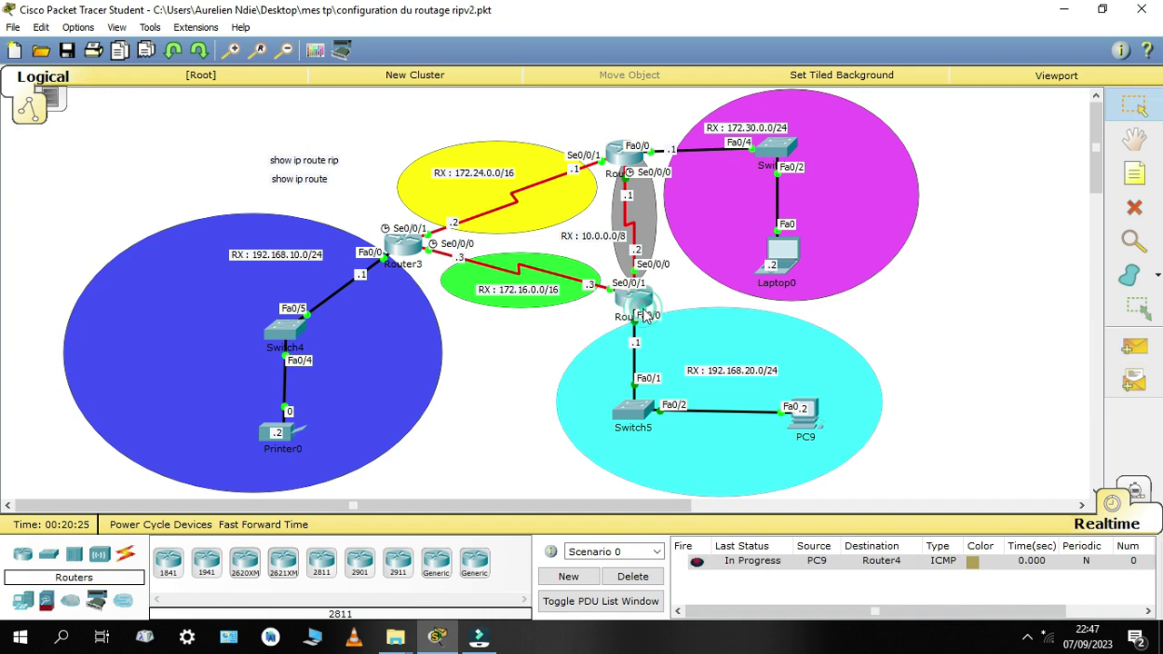
pyautogui.click(632, 577)
# Test connectivity with a simple PDU from Laptop0 to the router serving the 172.30.0.0 network, and clear the test
pyautogui.click(1134, 346)
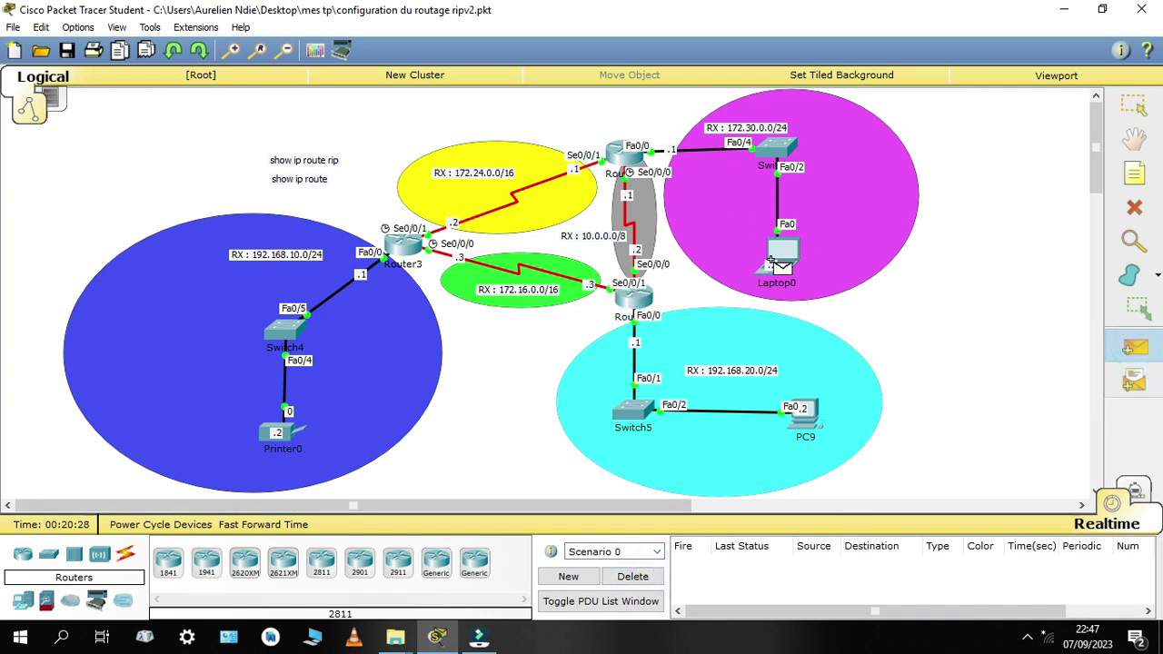
pyautogui.click(783, 256)
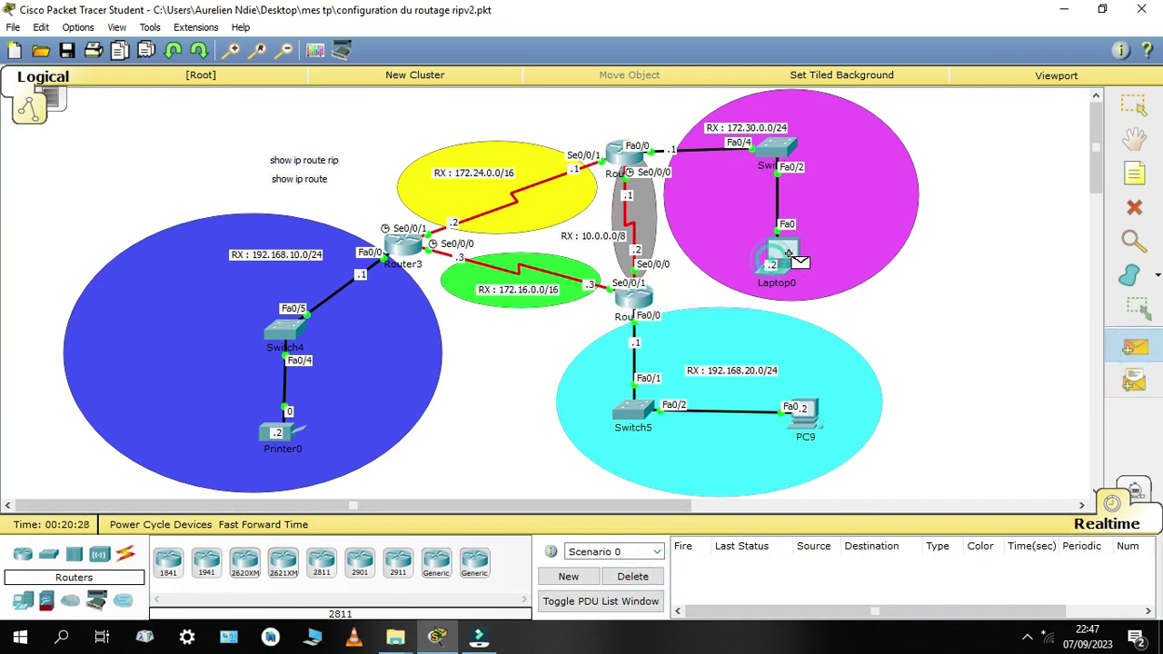
pyautogui.click(634, 156)
pyautogui.click(632, 576)
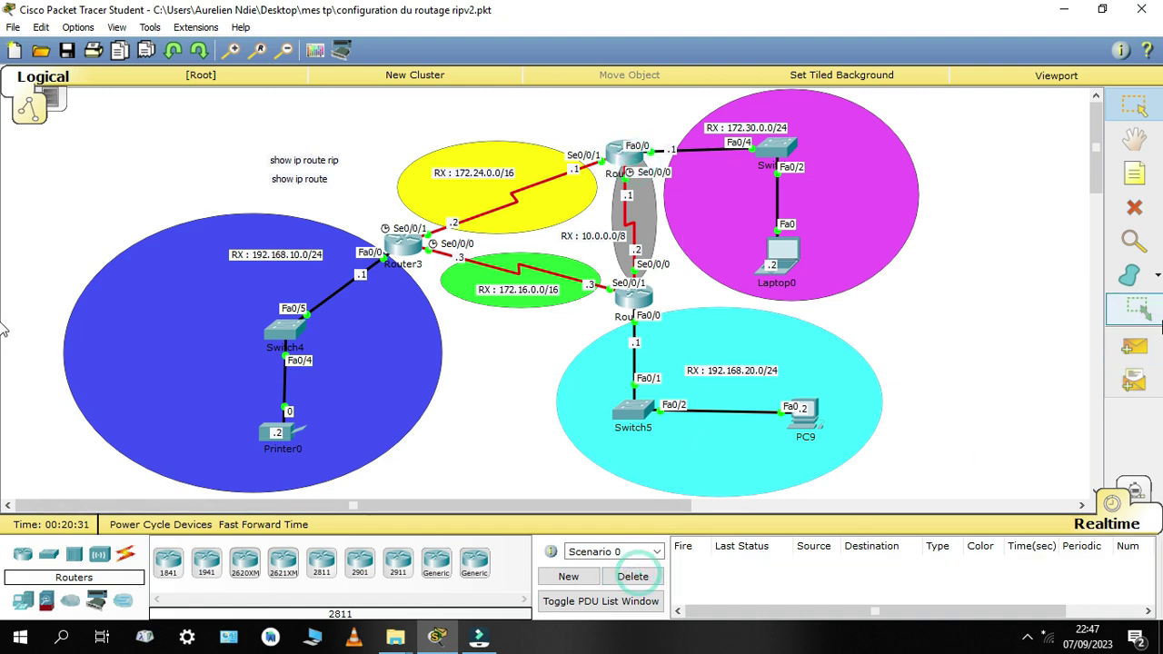
# Test connectivity with a simple PDU from Printer0 to Router3, and clear the test from the scenario
pyautogui.click(1134, 347)
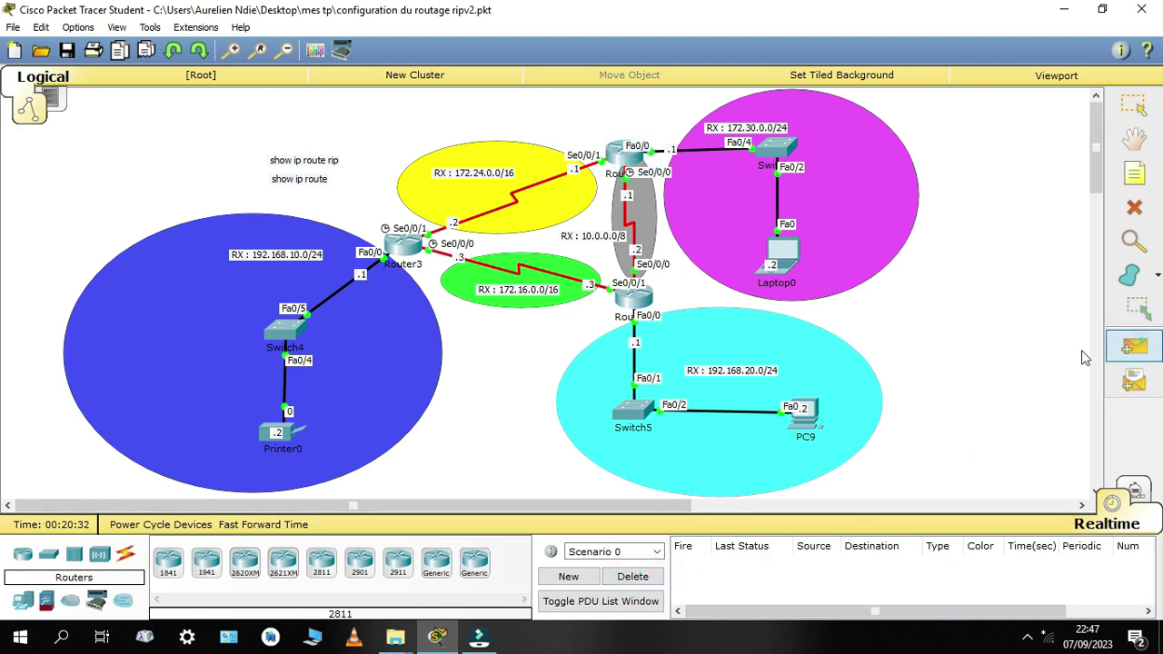
pyautogui.click(291, 434)
pyautogui.click(390, 265)
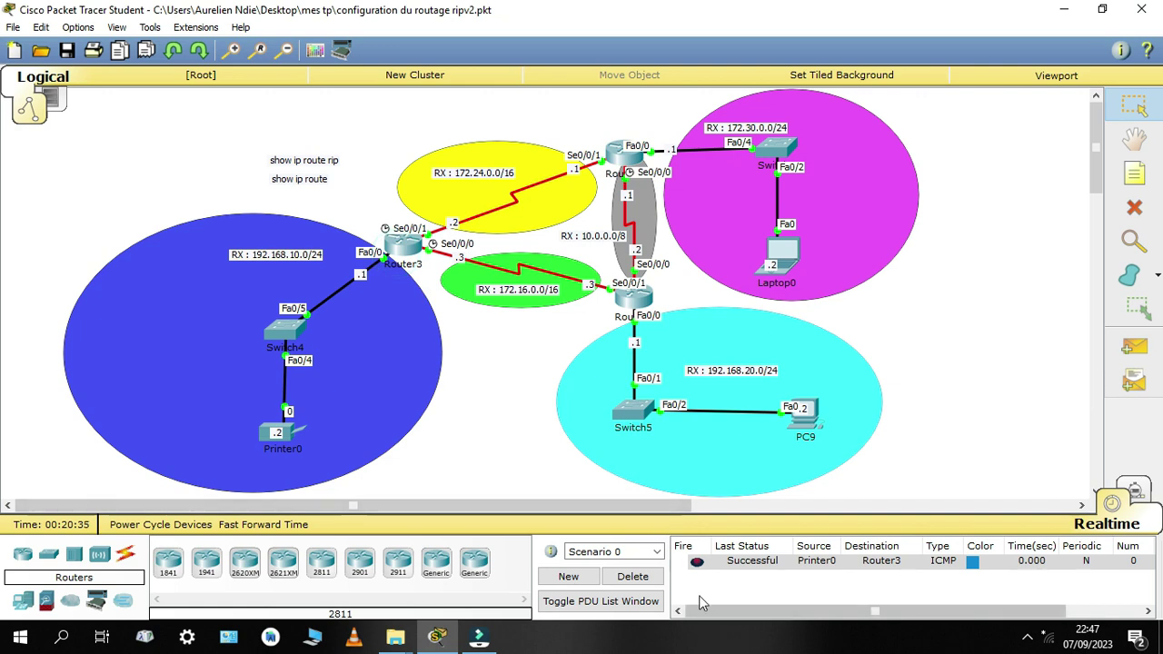
pyautogui.click(649, 579)
# Test connectivity between remote networks with a simple PDU from PC9 to Printer0
pyautogui.click(1134, 346)
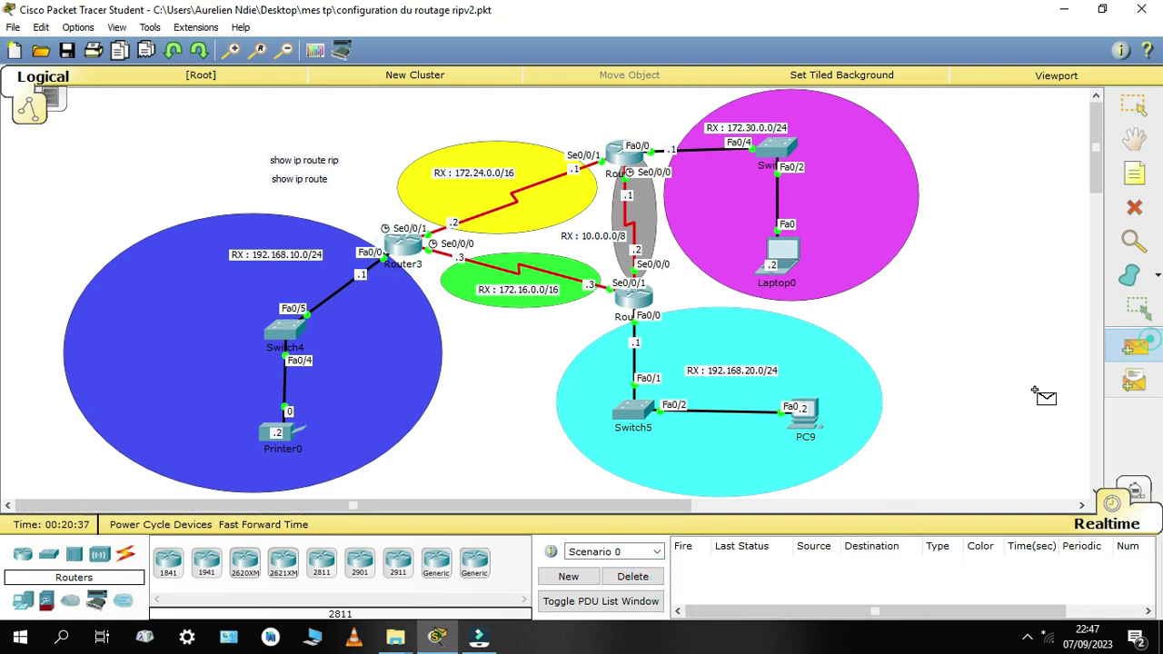
pyautogui.click(805, 414)
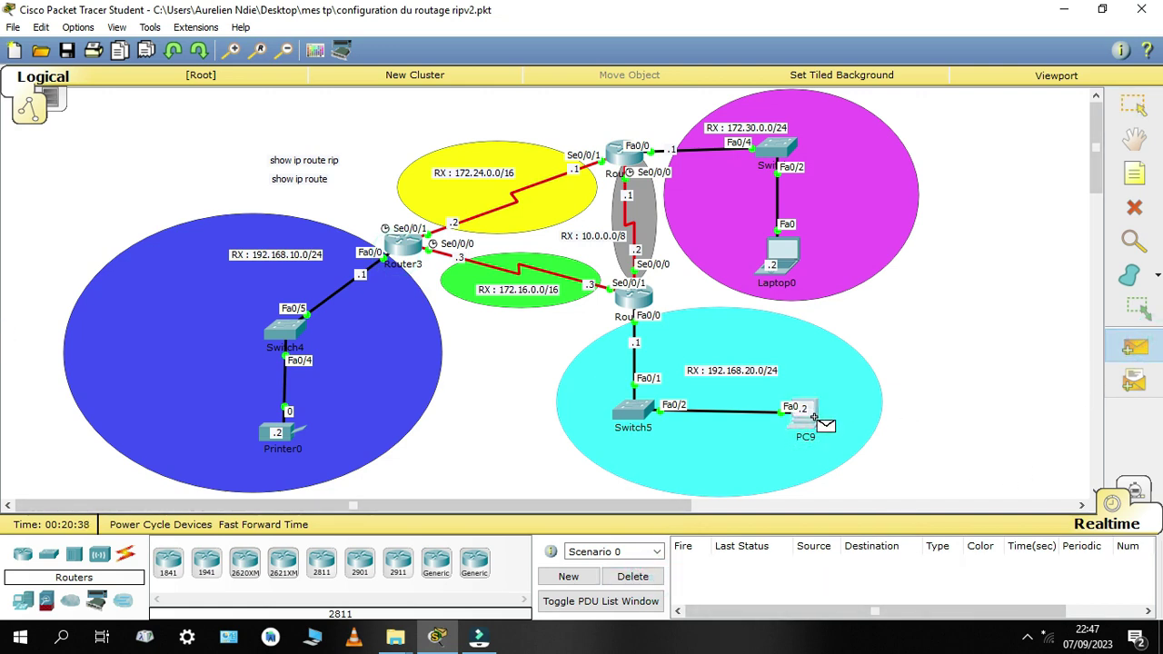
pyautogui.click(282, 434)
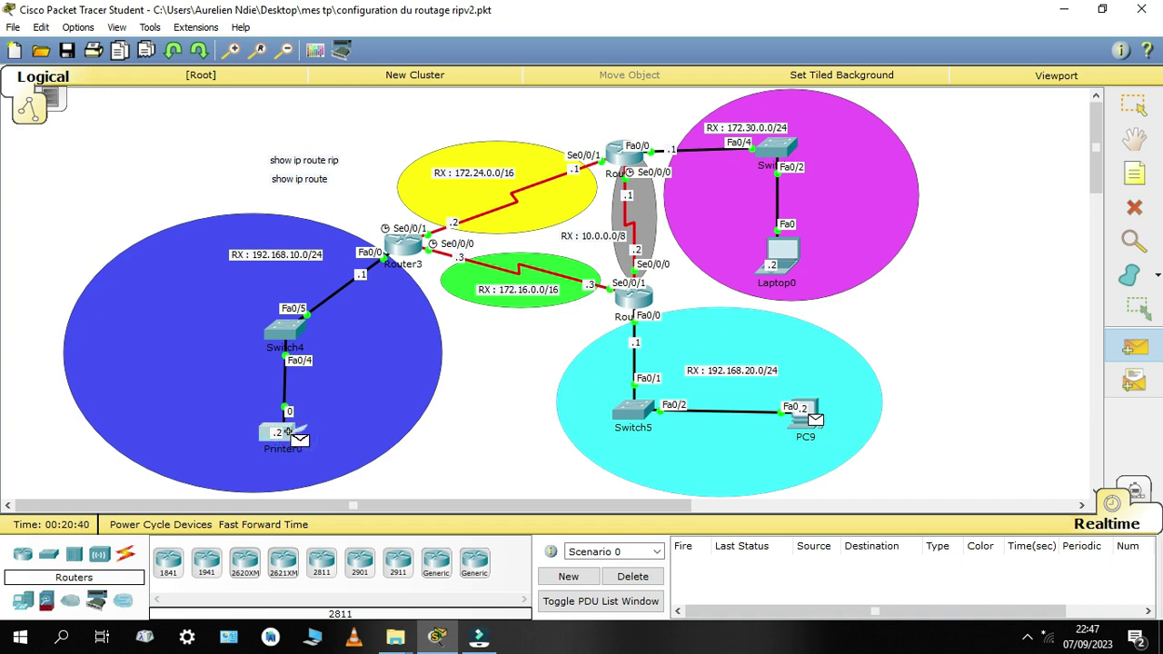
# Test connectivity with a simple PDU from PC9 to Laptop0, and clear all tests from the scenario
pyautogui.click(1134, 346)
pyautogui.click(805, 414)
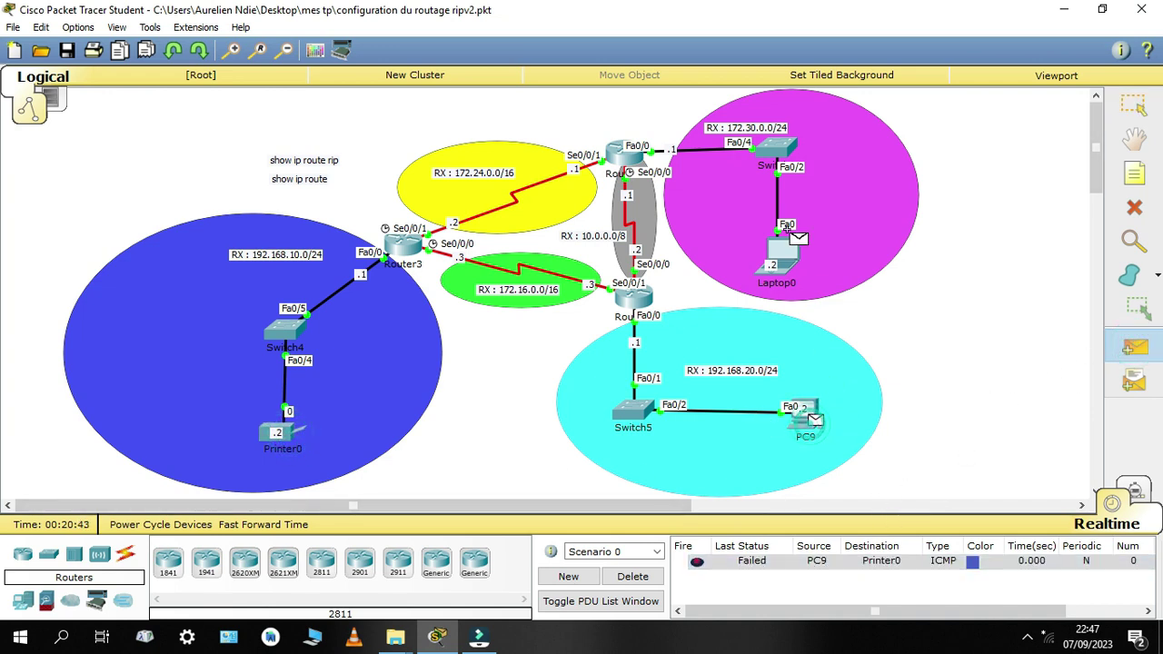
pyautogui.click(780, 259)
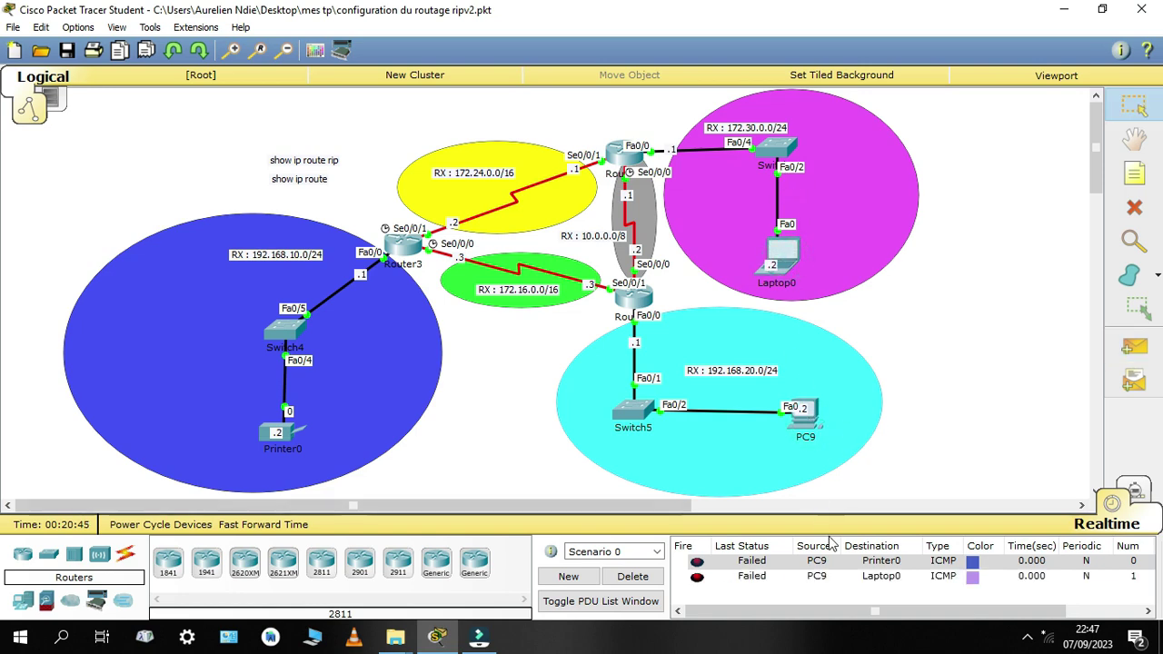
pyautogui.click(633, 576)
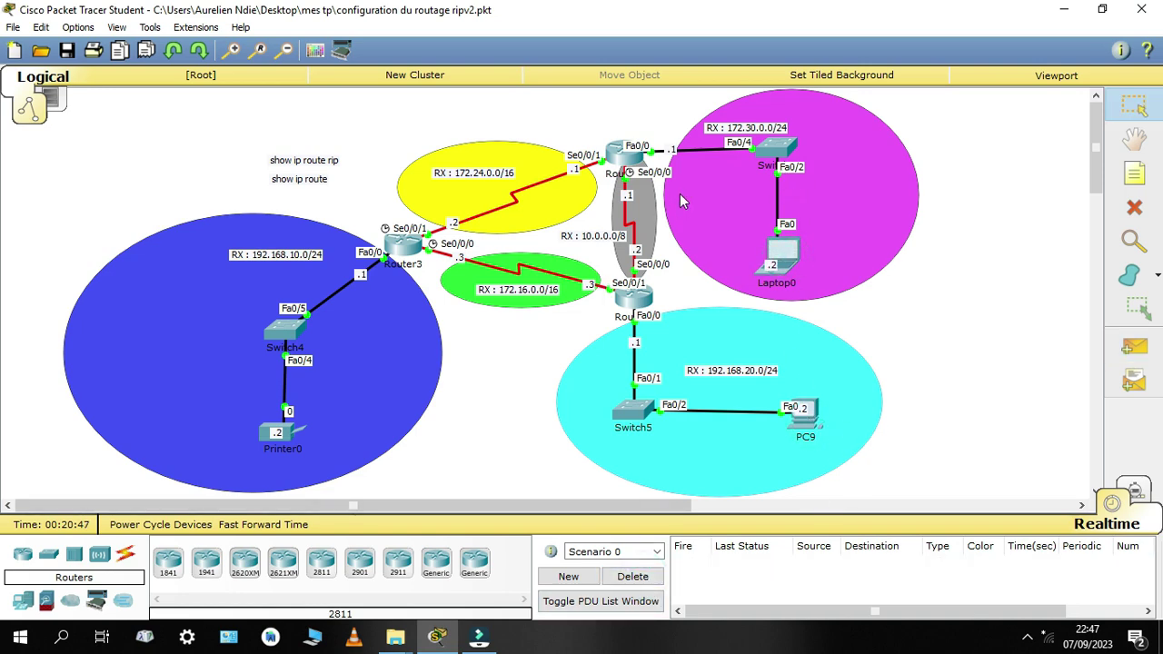
pyautogui.click(394, 253)
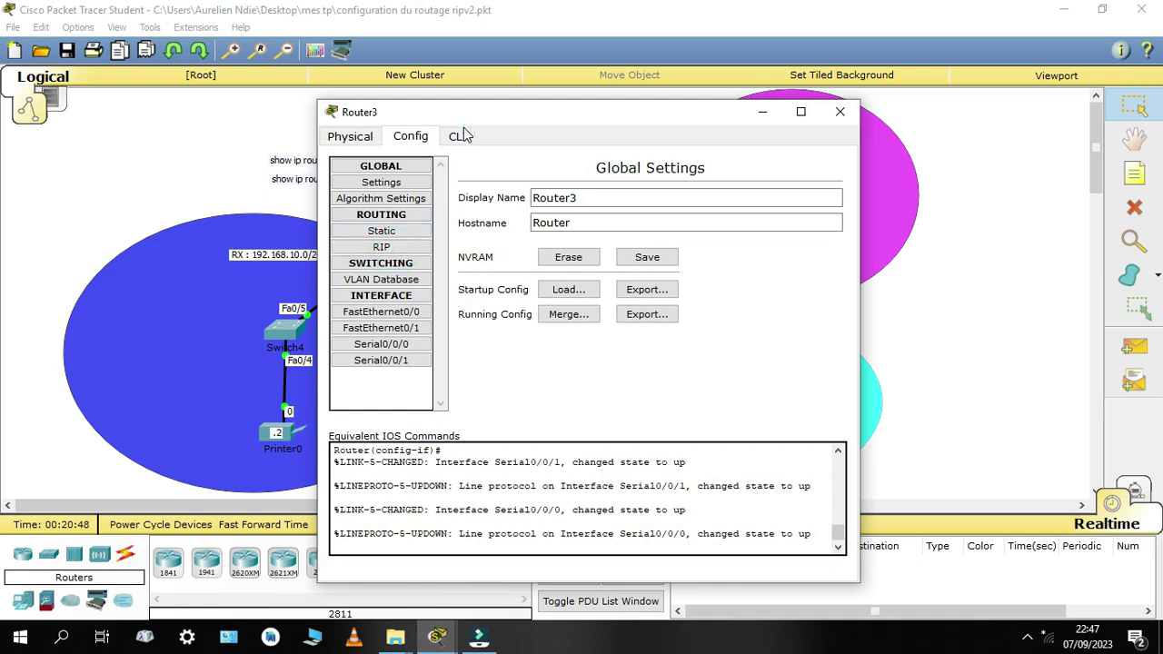
pyautogui.moveTo(465, 124); pyautogui.dragTo(667, 129)
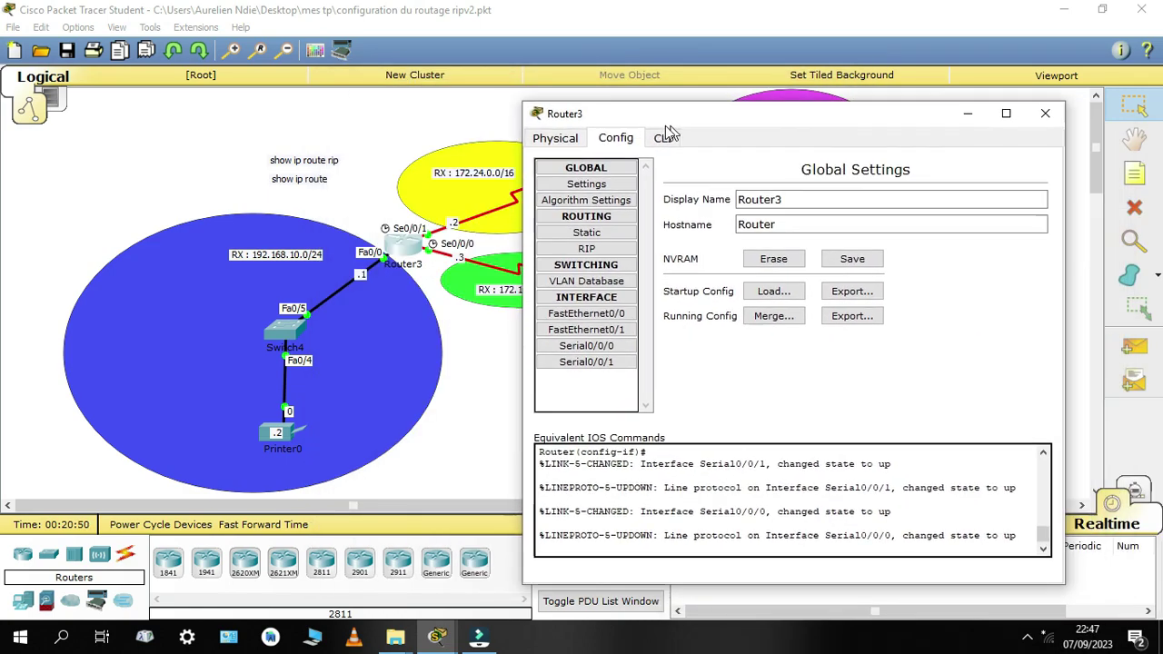
pyautogui.click(1056, 116)
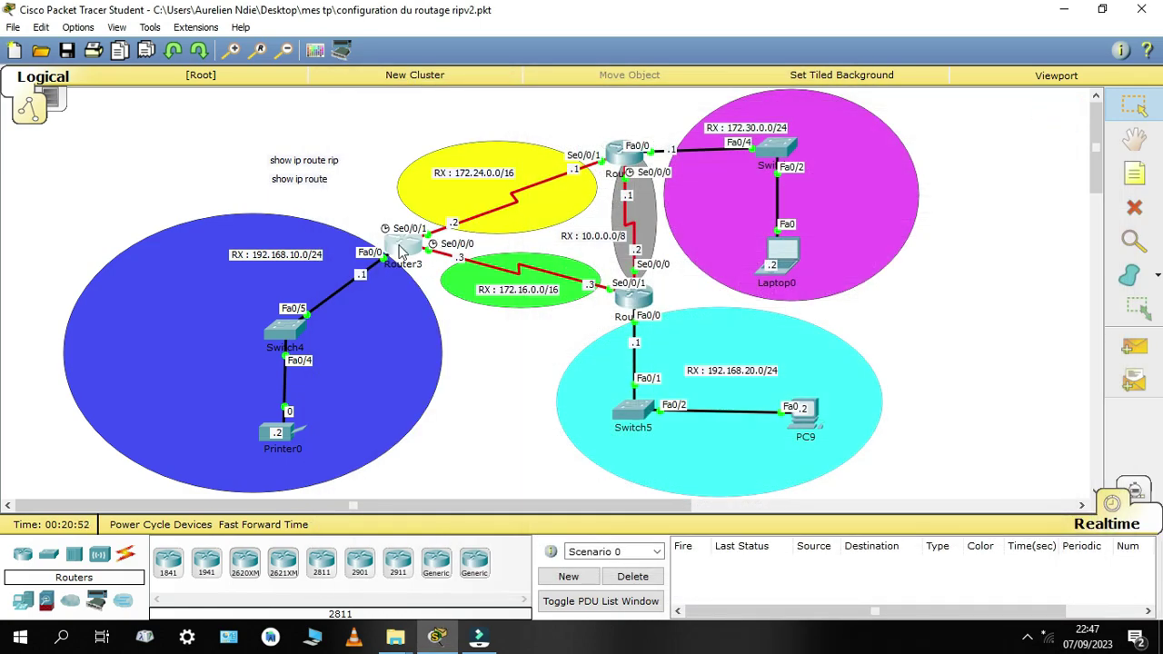
# Open Router3's command line and leave interface configuration mode to return to global configuration mode
pyautogui.click(400, 247)
pyautogui.click(457, 136)
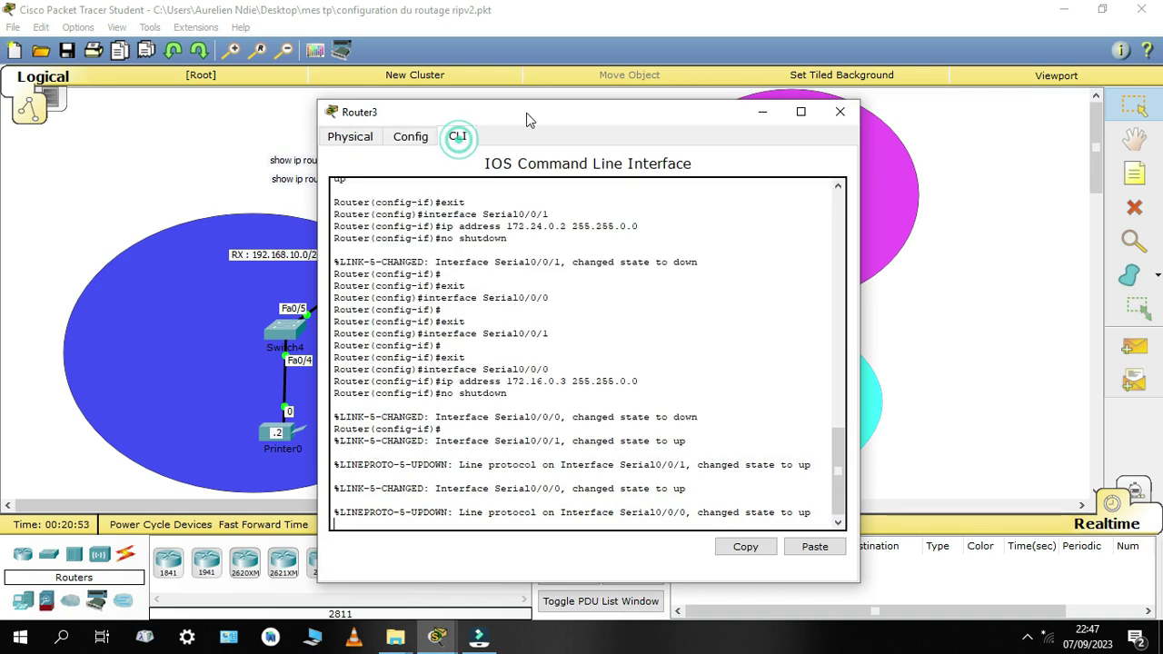
pyautogui.moveTo(531, 114); pyautogui.dragTo(757, 65)
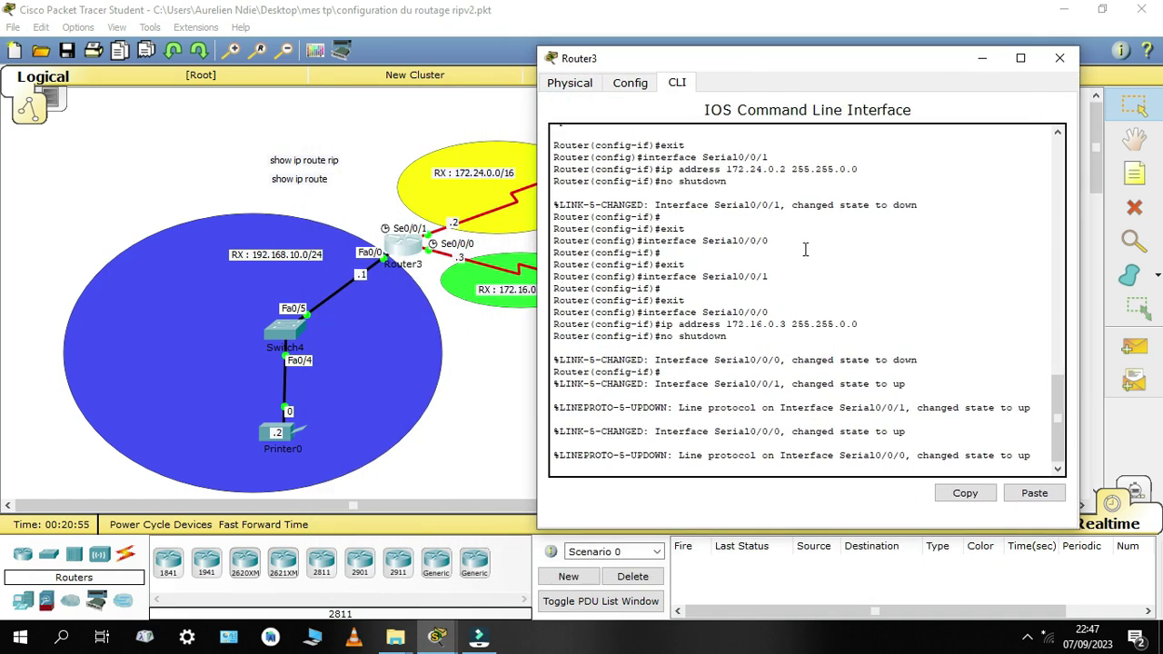
pyautogui.press('Return')
pyautogui.press('Return')
pyautogui.press('Return')
pyautogui.press('Return')
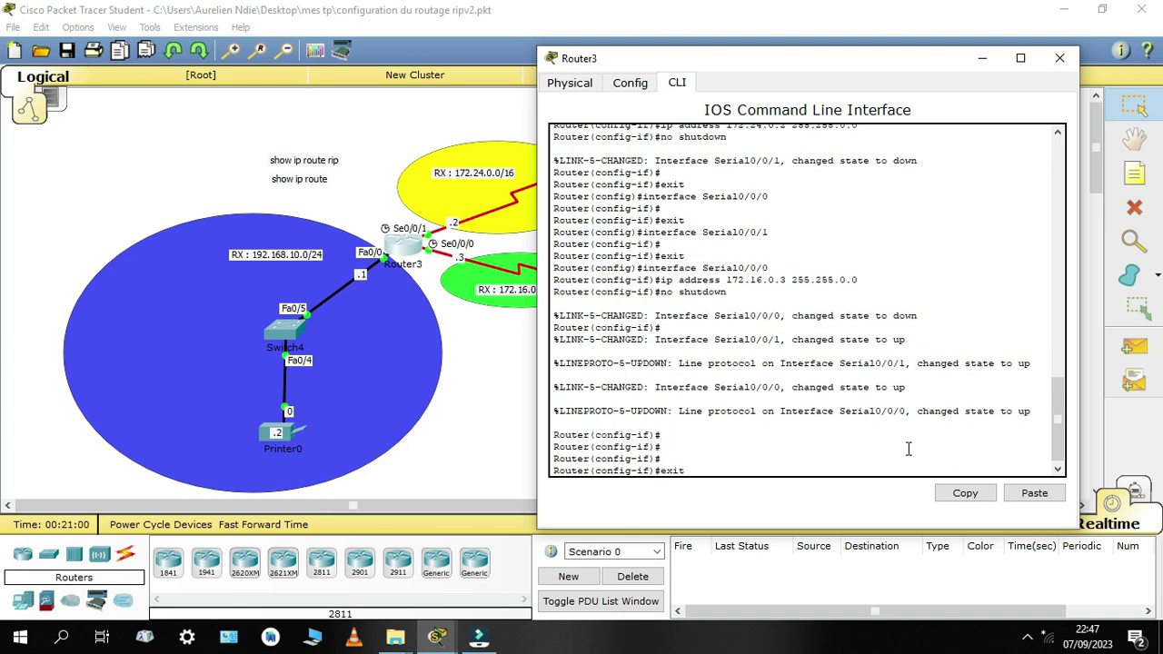
pyautogui.write('exit')
pyautogui.press('Return')
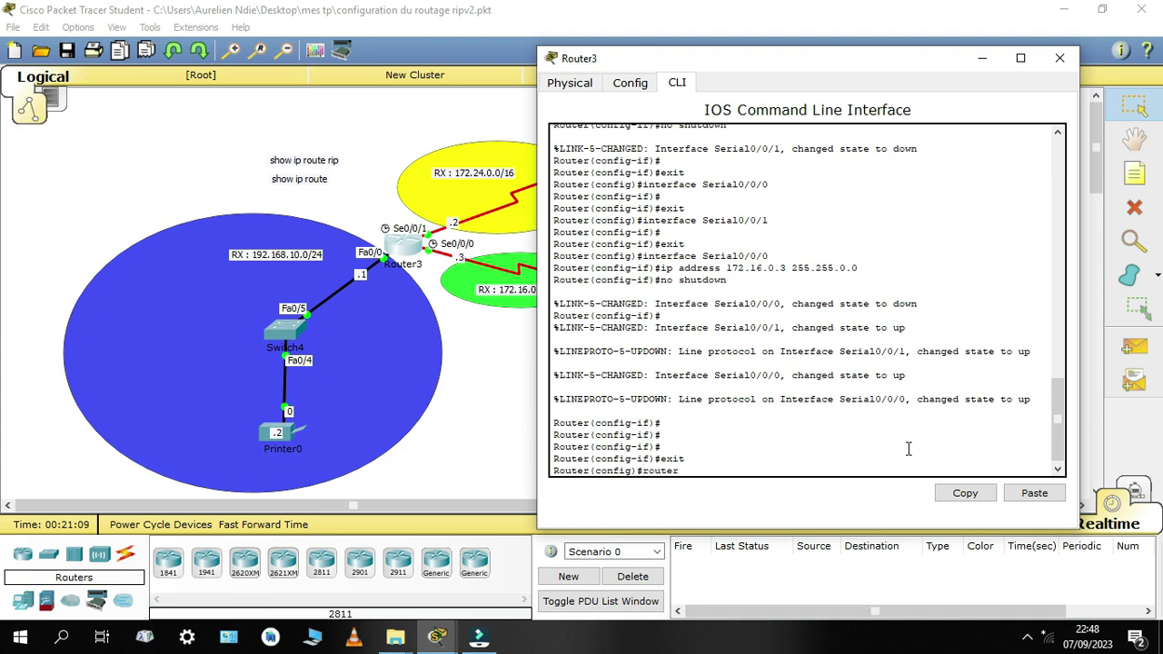
# Start the RIP routing process on Router3 and set it to version 2
pyautogui.press('Return')
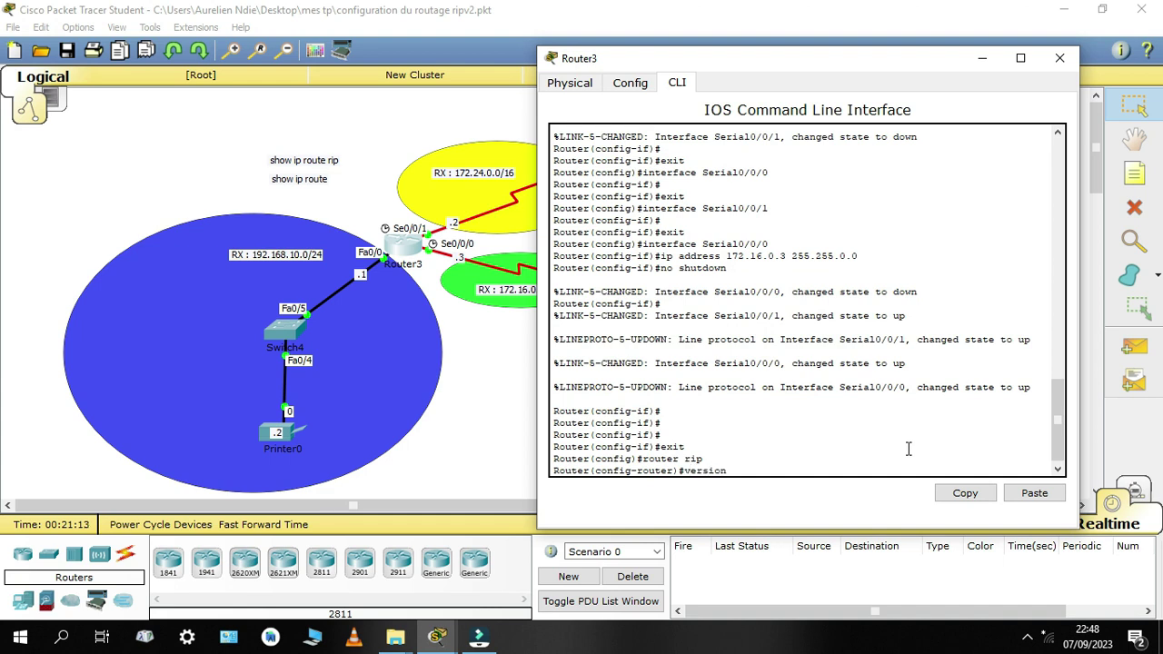
pyautogui.write('version 2')
pyautogui.press('Return')
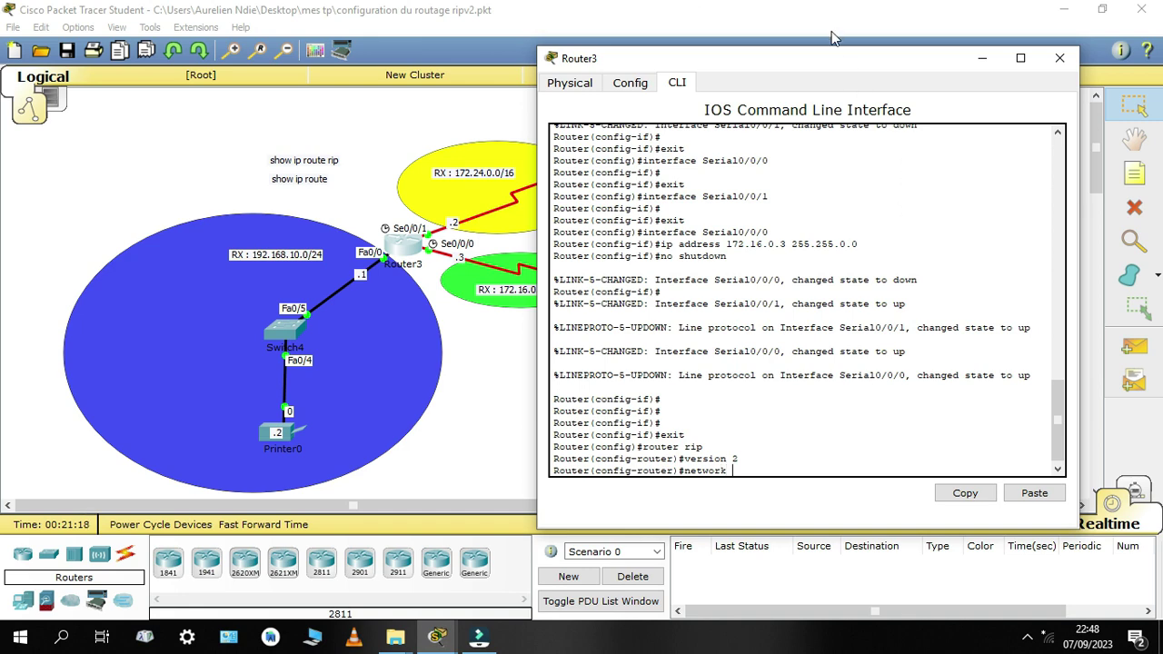
# Advertise the LAN network 192.168.10.0 in Router3's RIP configuration
pyautogui.moveTo(840, 67); pyautogui.dragTo(928, 37)
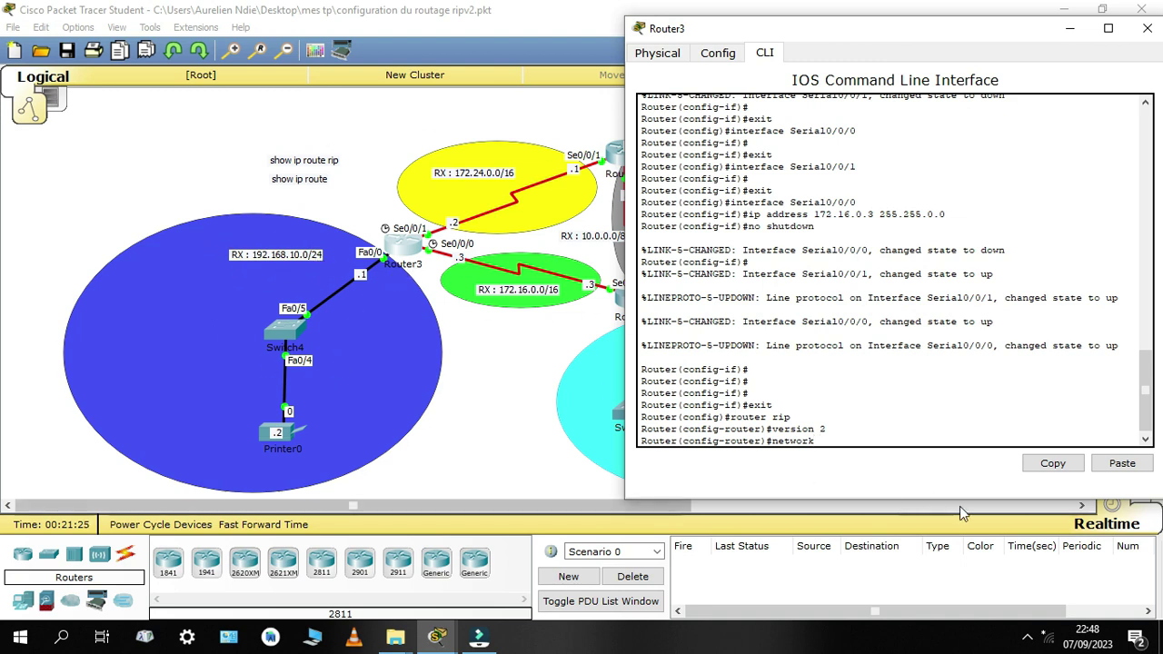
pyautogui.write('192.1')
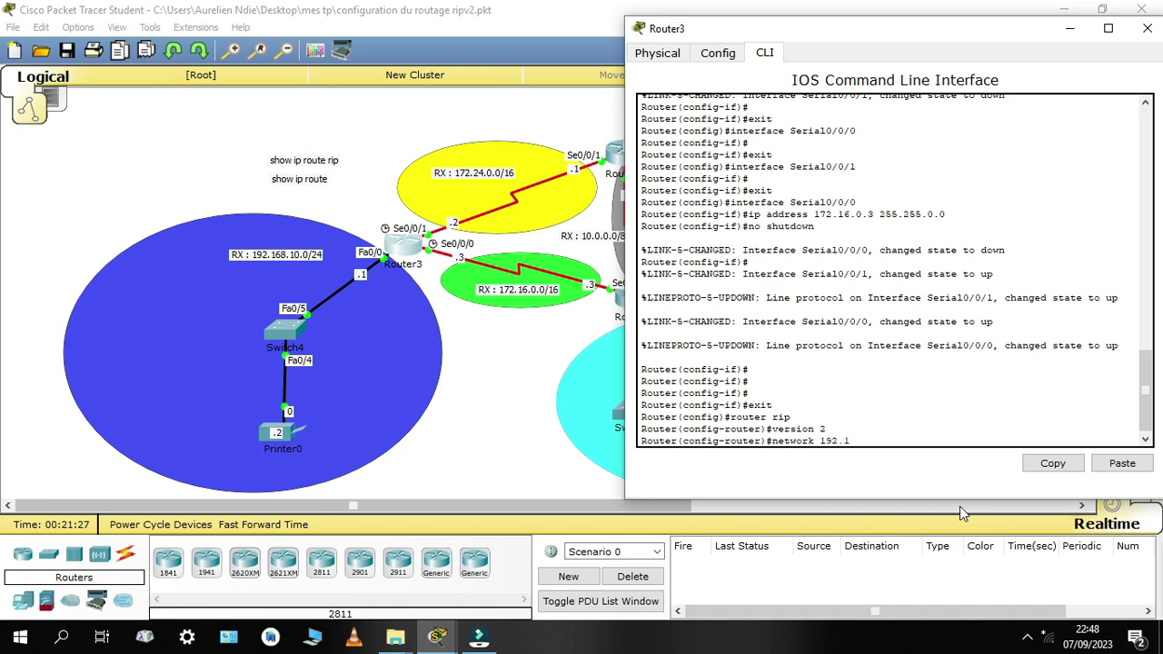
pyautogui.write('68.10.0')
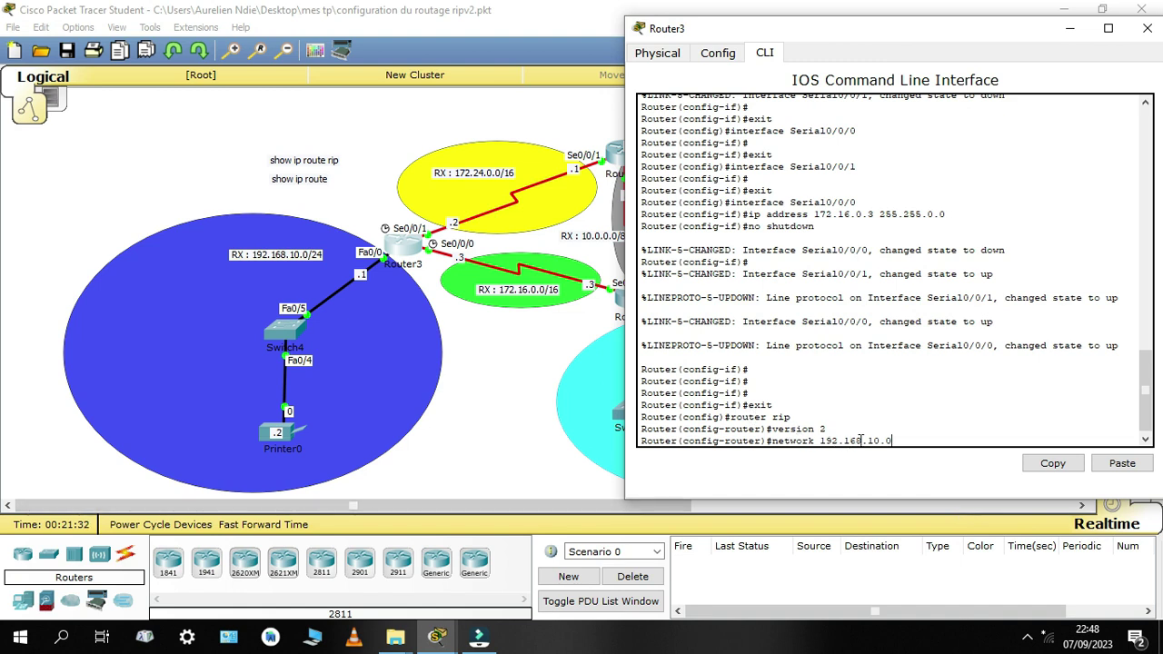
pyautogui.press('Return')
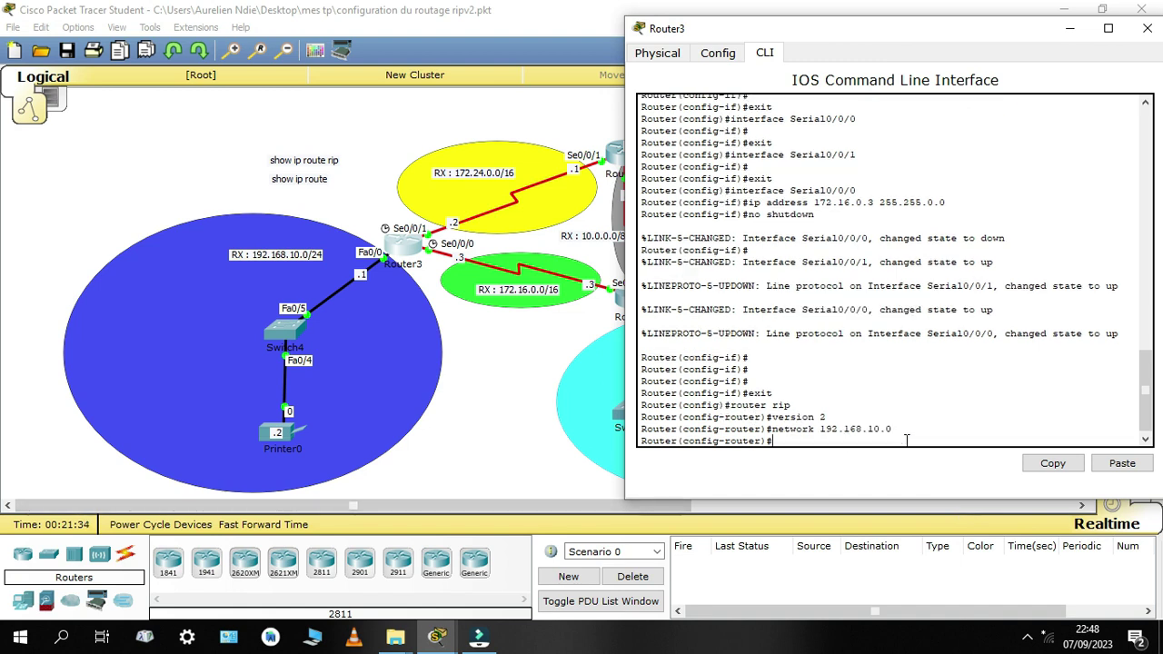
# Advertise the serial link network 172.24.0.0 in Router3's RIP configuration
pyautogui.press('Up')
pyautogui.press('BackSpace')
pyautogui.press('BackSpace')
pyautogui.press('BackSpace')
pyautogui.press('BackSpace')
pyautogui.press('BackSpace')
pyautogui.press('BackSpace')
pyautogui.press('BackSpace')
pyautogui.rightClick(905, 442)
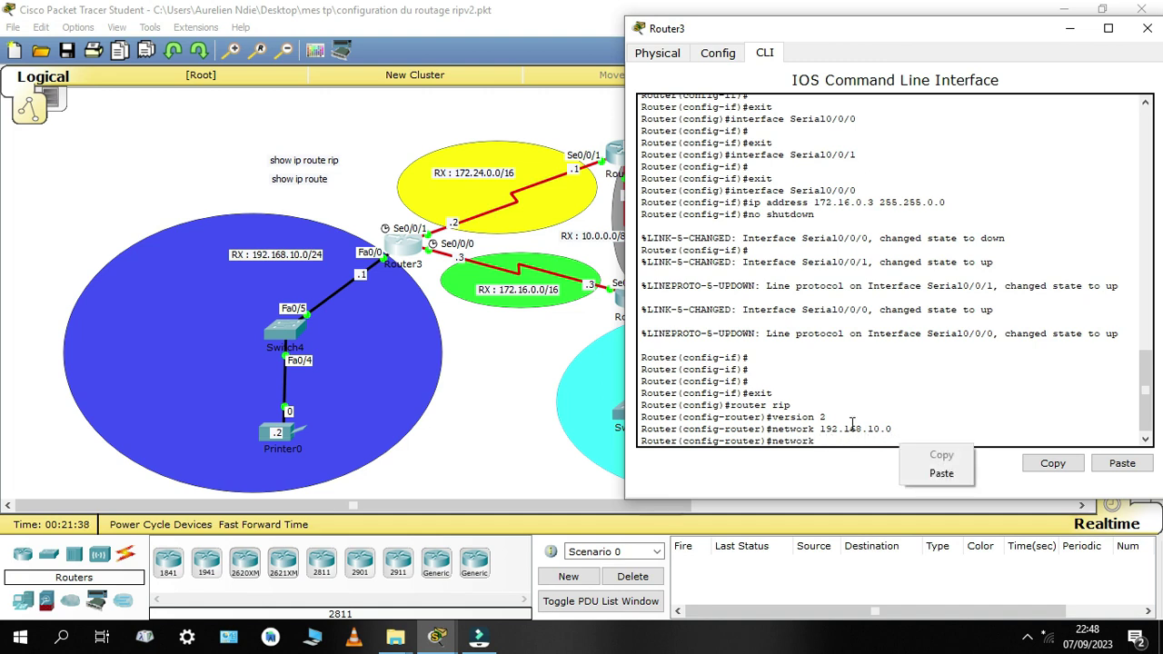
pyautogui.click(854, 438)
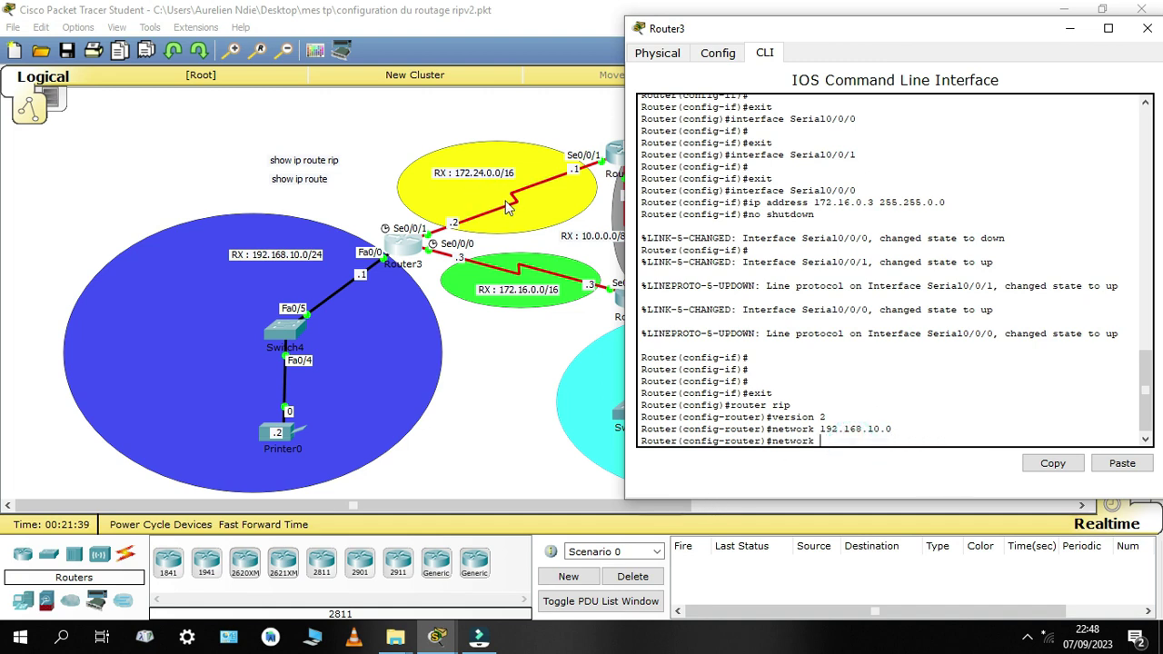
pyautogui.write('172.24.0.0')
pyautogui.press('Return')
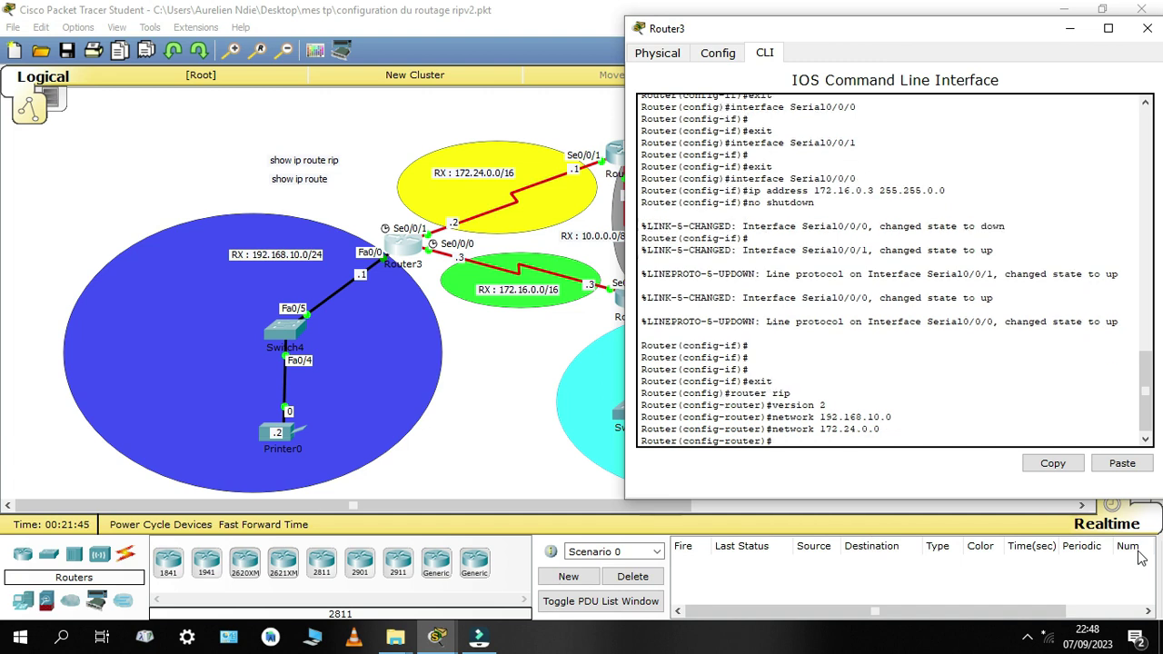
# Advertise the serial link network 172.16.0.0 in Router3's RIP configuration
pyautogui.press('Up')
pyautogui.press('BackSpace')
pyautogui.press('BackSpace')
pyautogui.press('BackSpace')
pyautogui.press('BackSpace')
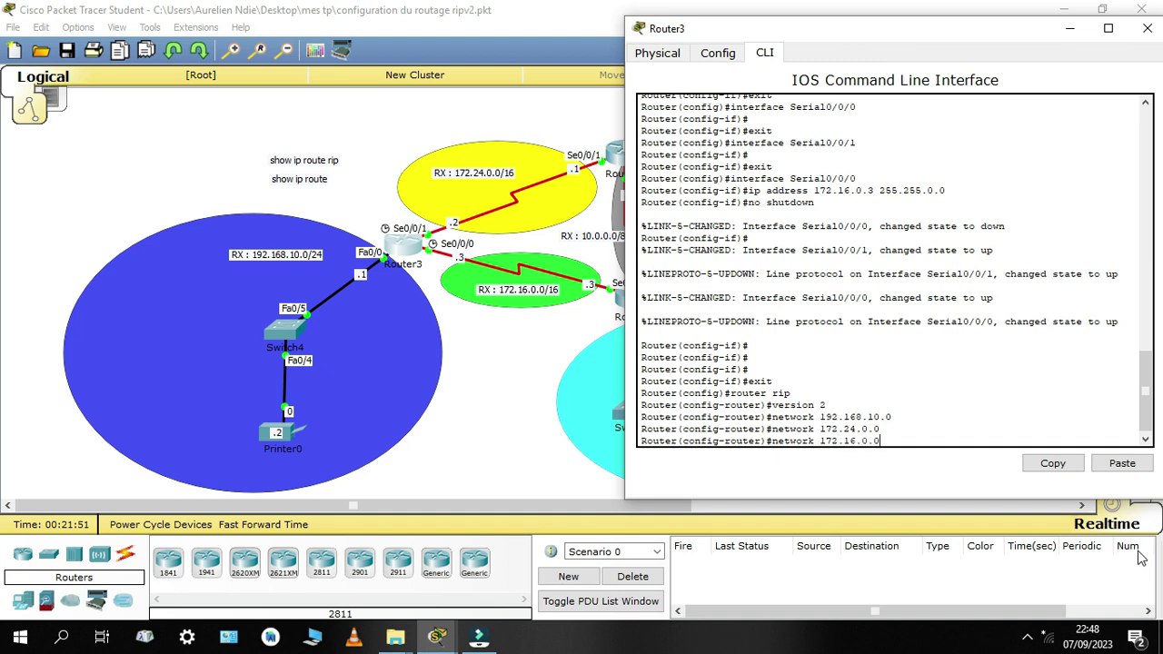
pyautogui.write('172.16.0.0')
pyautogui.press('Return')
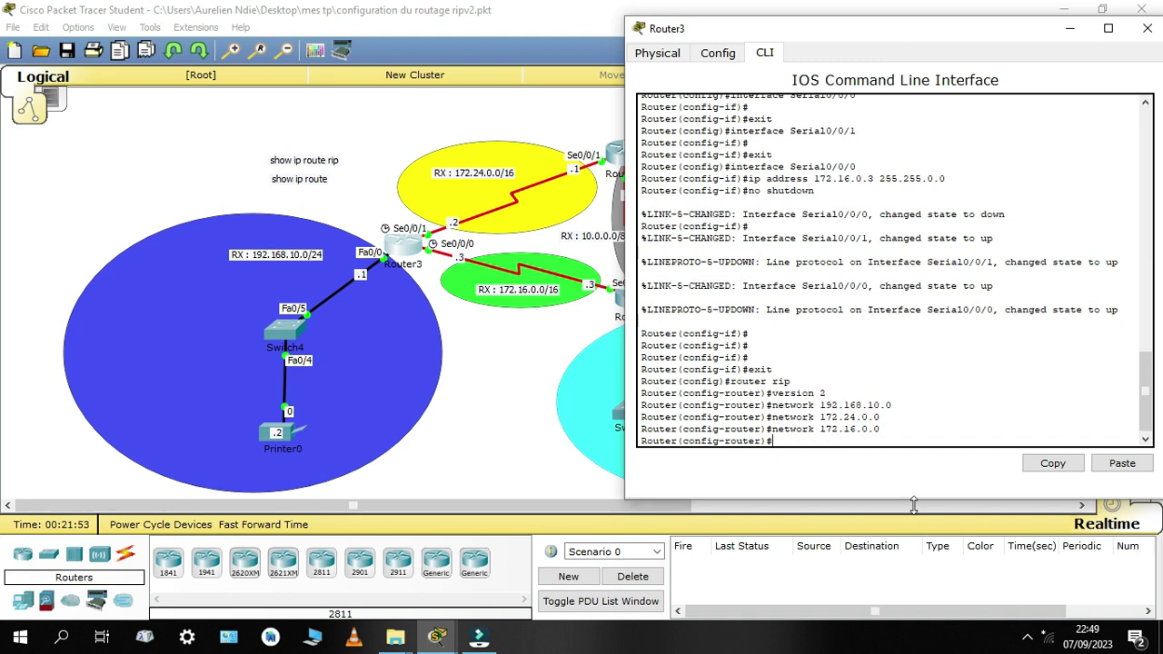
# End Router3's configuration session, save it with wr, and close the router's window
pyautogui.write('end')
pyautogui.press('Return')
pyautogui.press('Return')
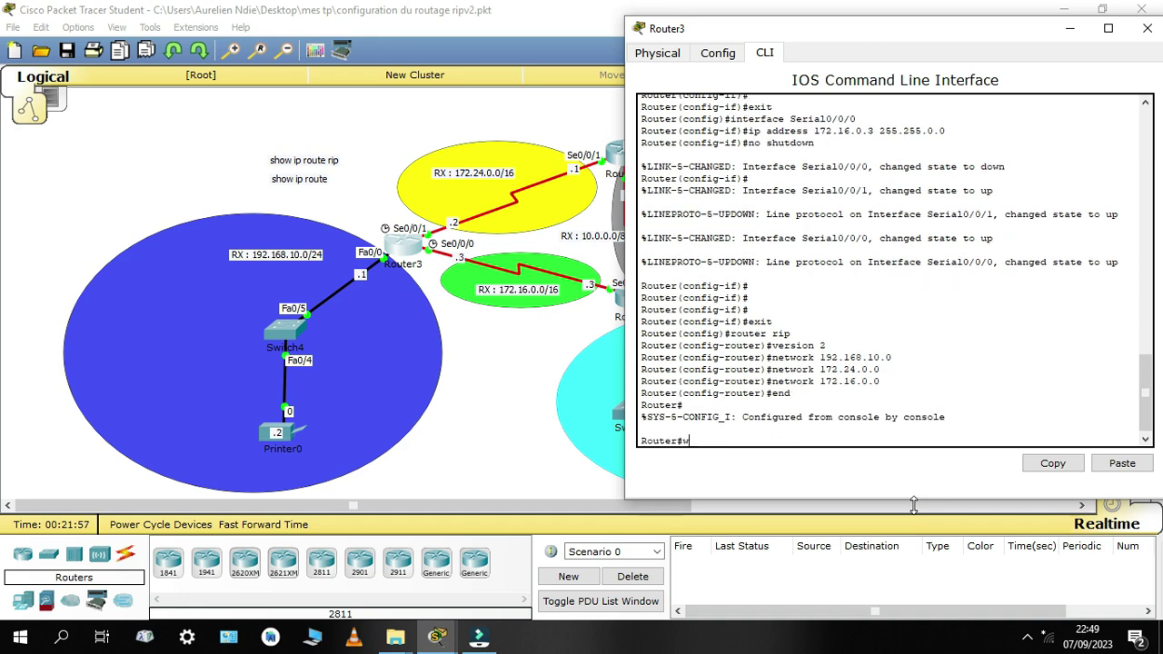
pyautogui.write('wr')
pyautogui.press('Return')
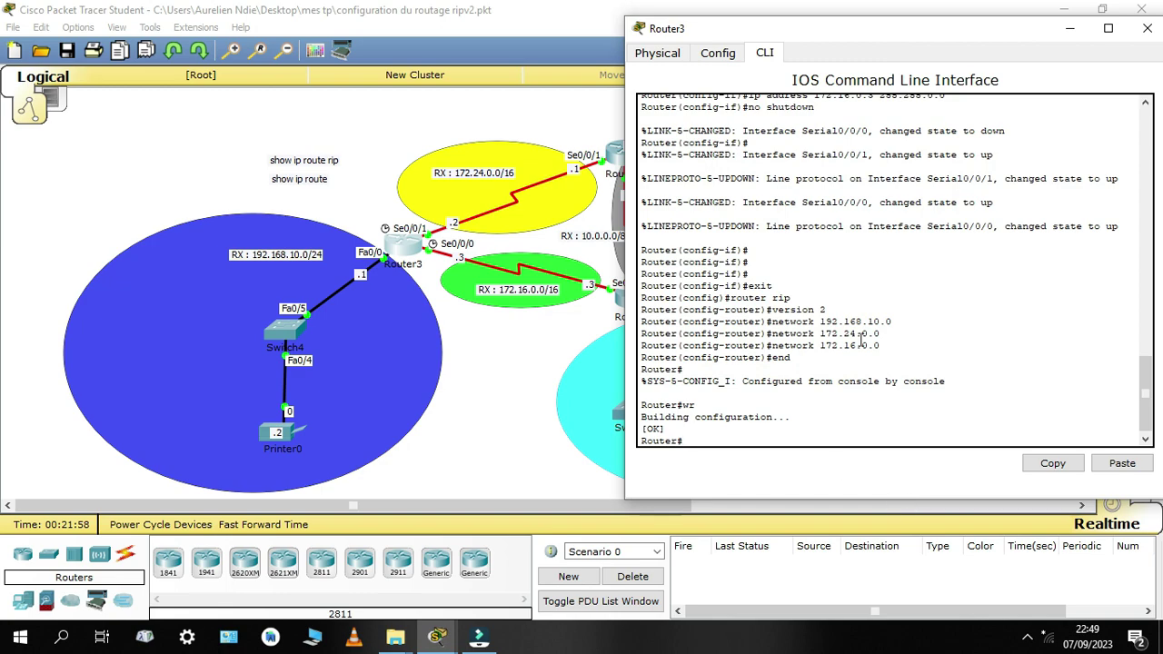
pyautogui.moveTo(972, 43); pyautogui.dragTo(476, 79)
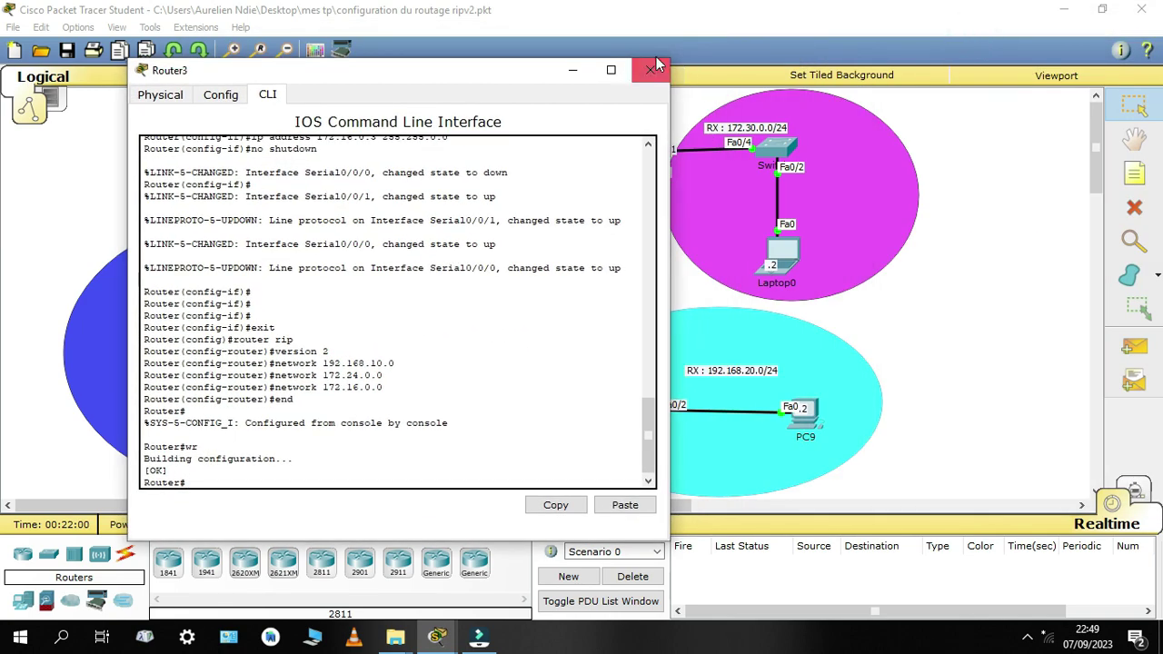
pyautogui.click(648, 66)
# Open Router5's command line and return from interface configuration to global configuration mode
pyautogui.click(626, 157)
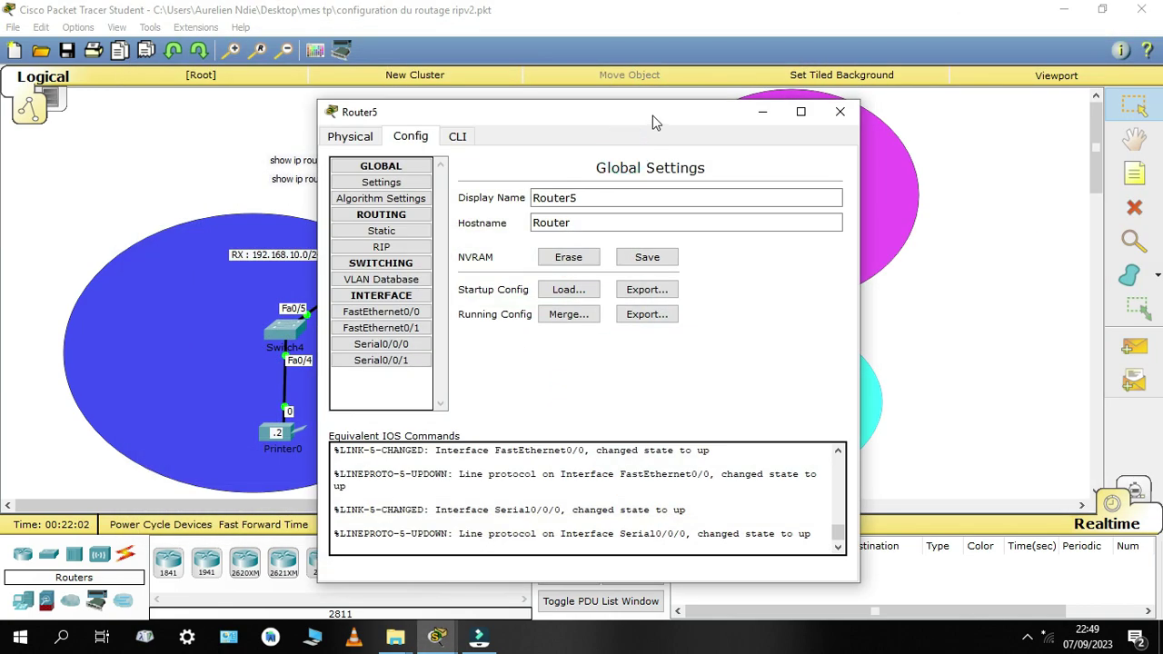
pyautogui.moveTo(653, 115); pyautogui.dragTo(909, 83)
pyautogui.click(711, 103)
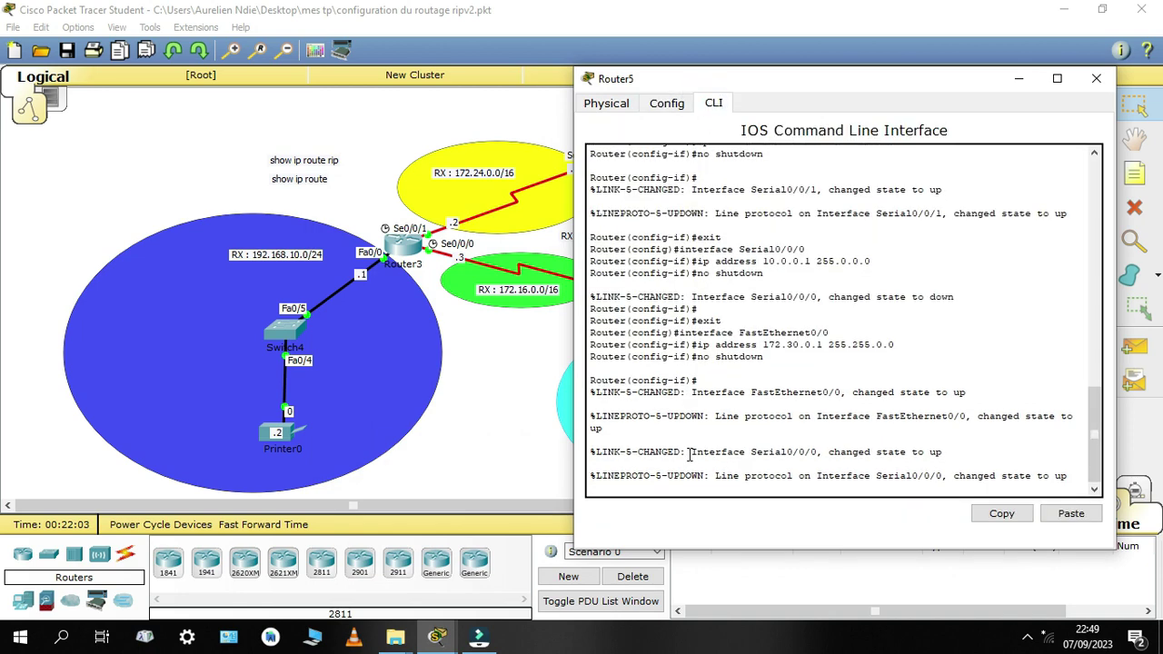
pyautogui.press('Return')
pyautogui.press('Return')
pyautogui.press('Return')
pyautogui.press('Return')
pyautogui.press('Return')
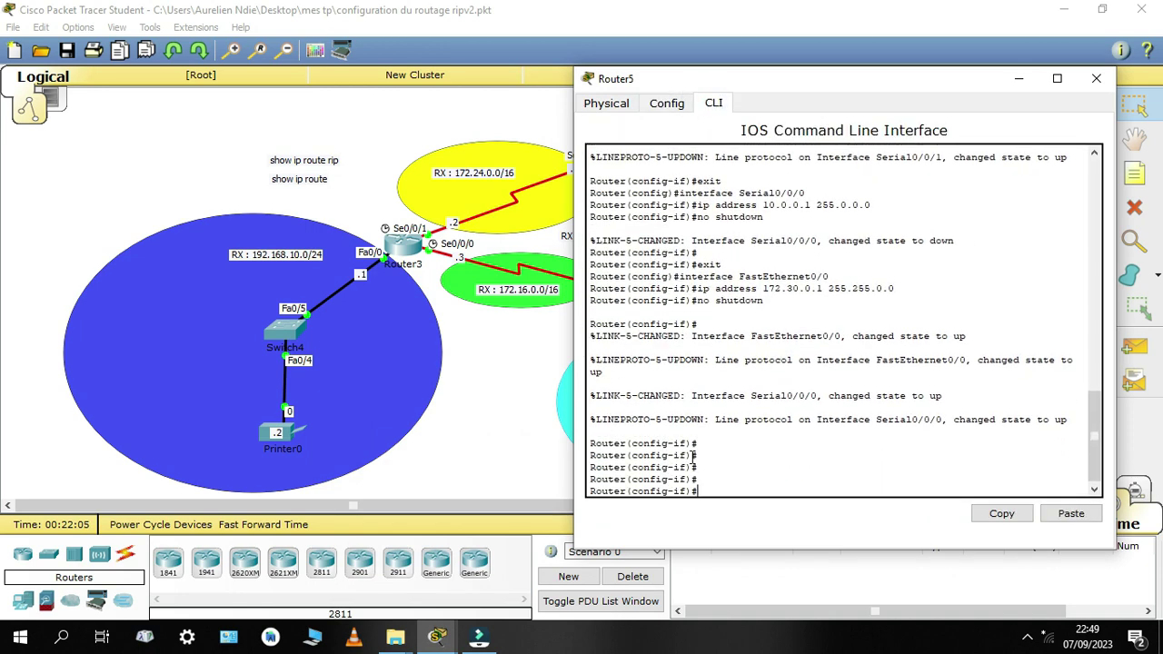
pyautogui.write('exit')
pyautogui.press('Return')
pyautogui.press('Return')
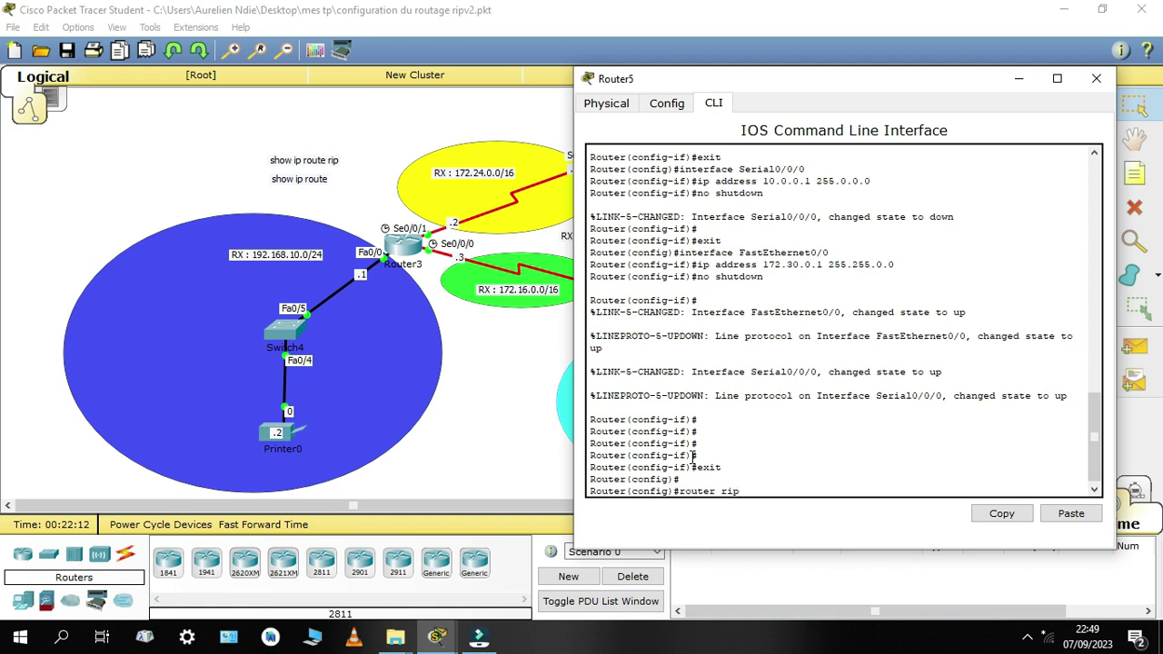
# Start the RIP routing process on Router5 and set it to version 2
pyautogui.write('router rip')
pyautogui.press('Return')
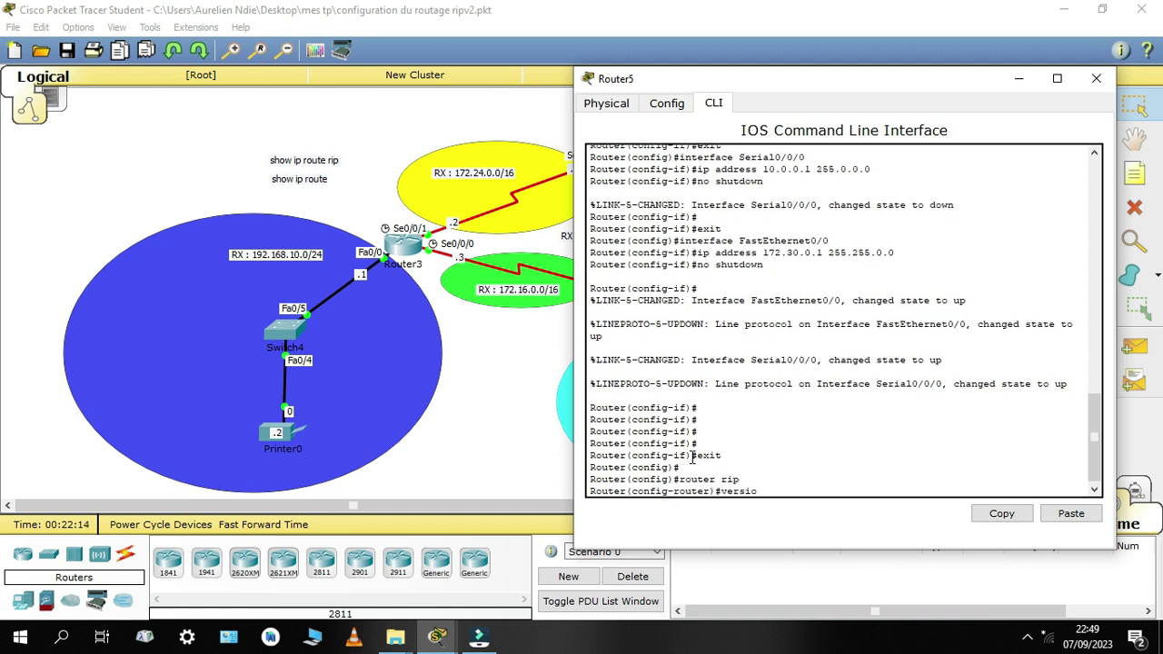
pyautogui.write('version 2')
pyautogui.press('Return')
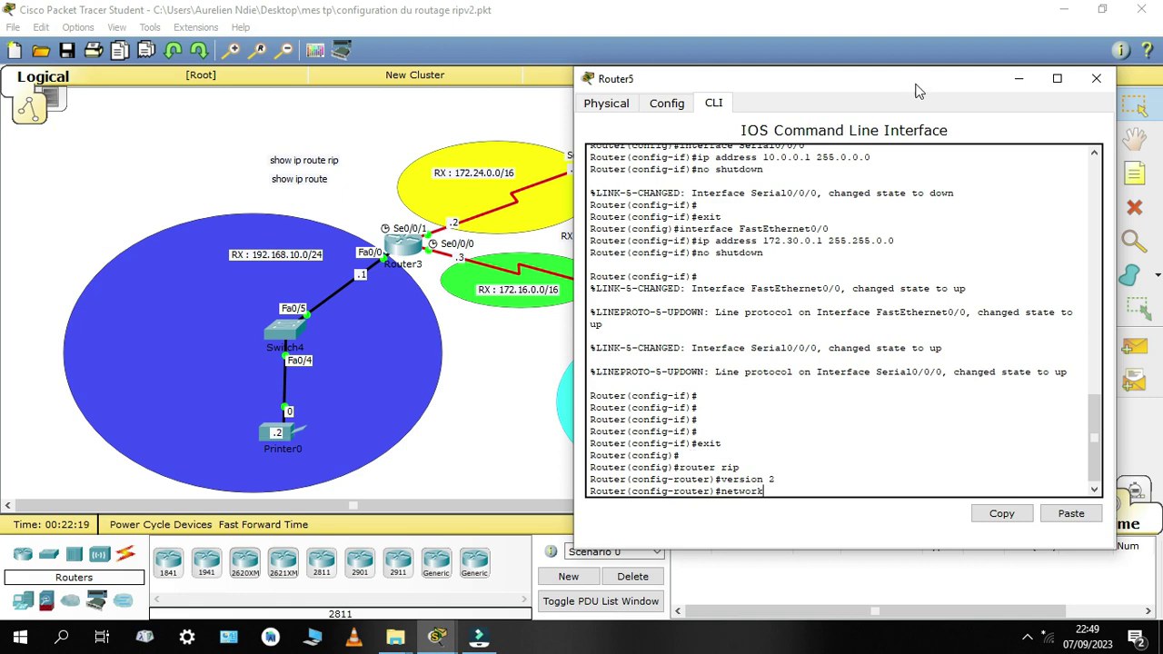
# Advertise network 172.24.0.0 in Router5's RIP configuration
pyautogui.moveTo(917, 85); pyautogui.dragTo(986, 191)
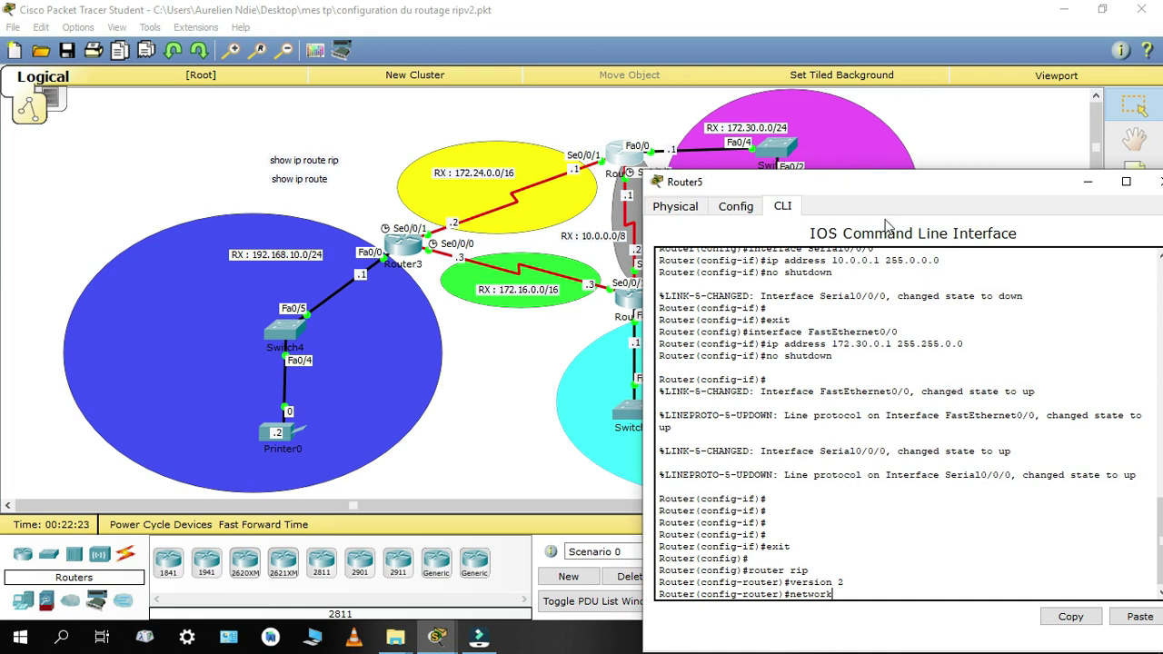
pyautogui.write('17')
pyautogui.moveTo(1011, 184); pyautogui.dragTo(1032, 19)
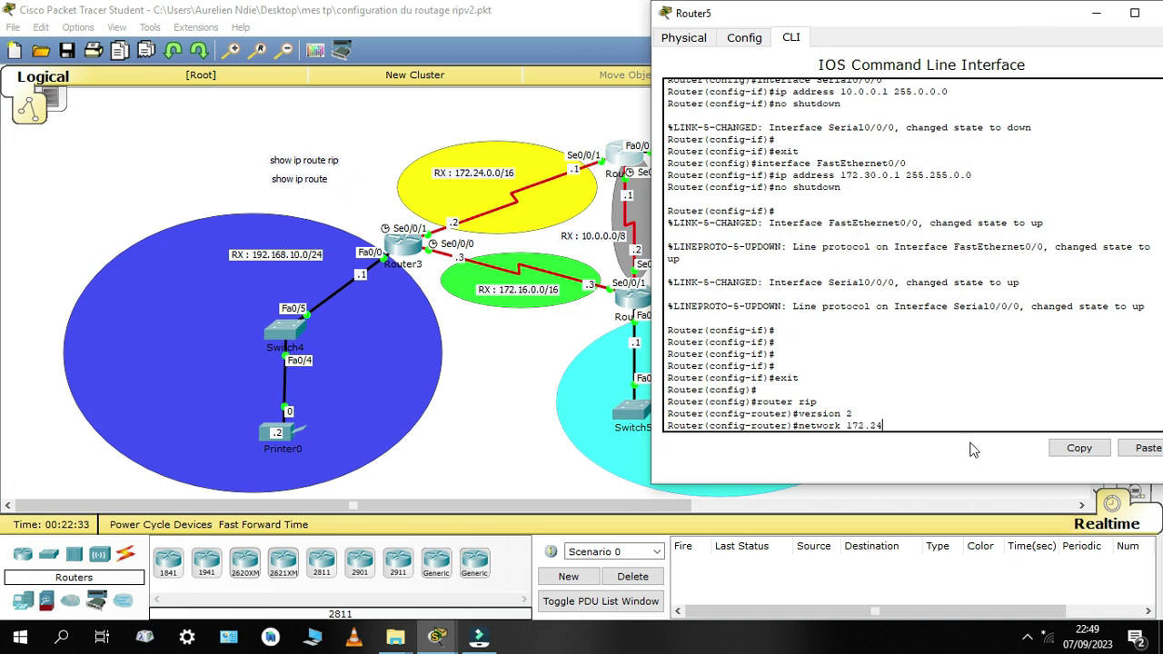
pyautogui.press('Return')
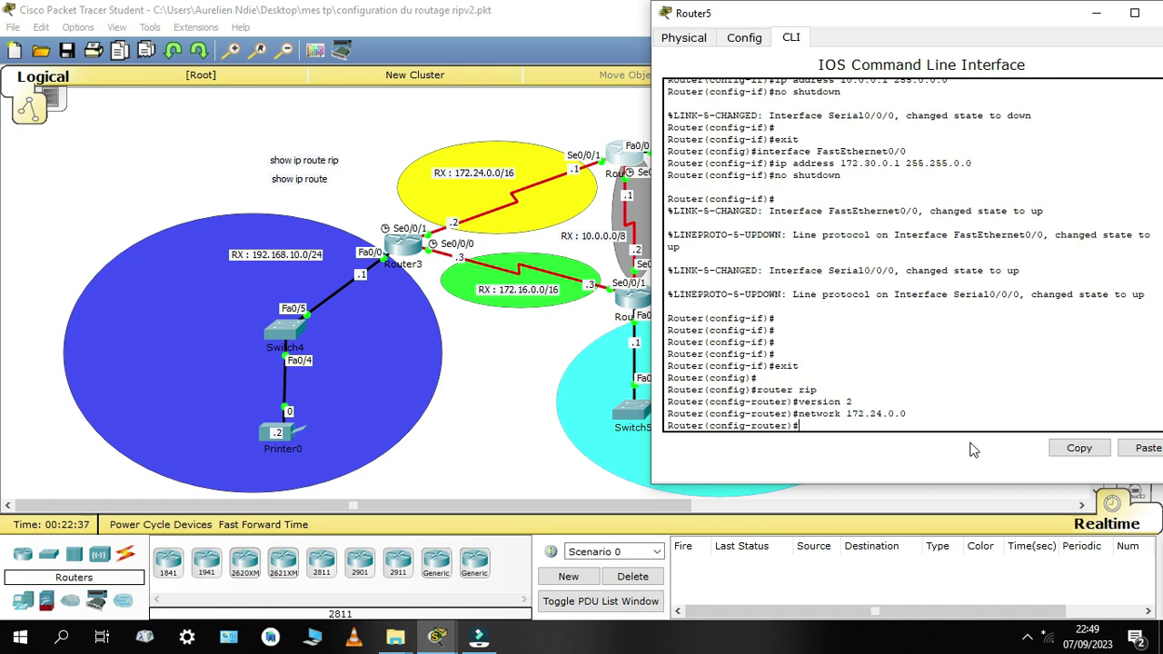
# Advertise network 10.0.0.0 in Router5's RIP configuration
pyautogui.press('Up')
pyautogui.press('BackSpace')
pyautogui.press('BackSpace')
pyautogui.write('0')
pyautogui.press('BackSpace')
pyautogui.press('BackSpace')
pyautogui.press('BackSpace')
pyautogui.press('BackSpace')
pyautogui.press('BackSpace')
pyautogui.write('10')
pyautogui.click(905, 427)
pyautogui.press('Return')
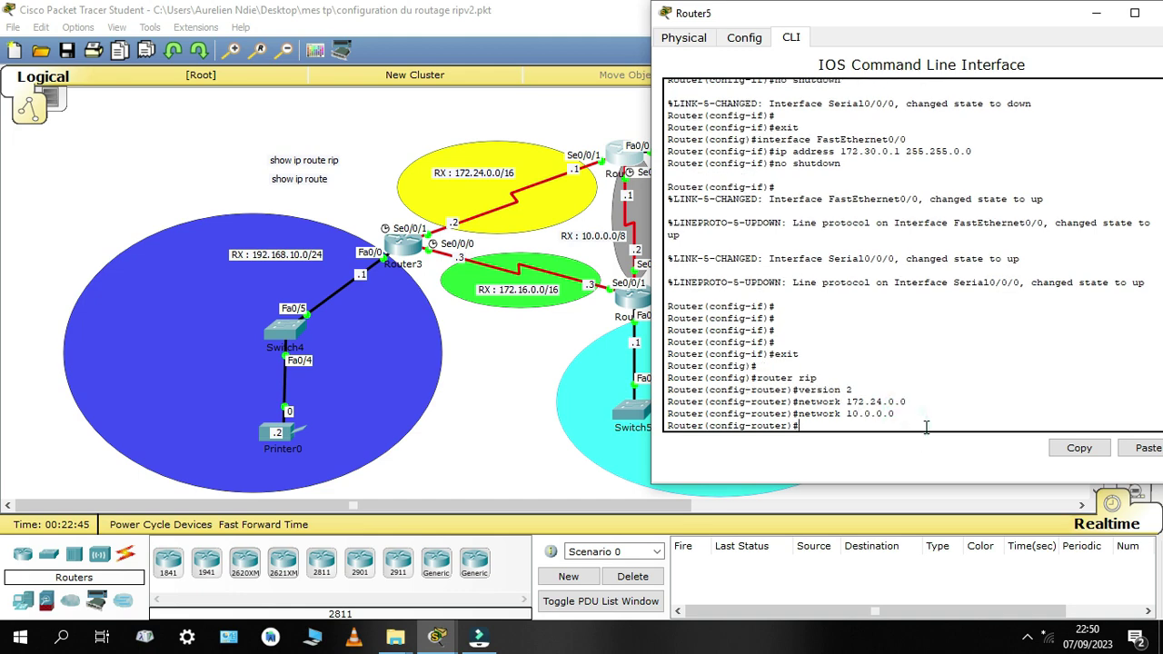
# Advertise the LAN network 172.30.0.0 in Router5's RIP configuration
pyautogui.press('Up')
pyautogui.press('BackSpace')
pyautogui.press('BackSpace')
pyautogui.press('BackSpace')
pyautogui.press('BackSpace')
pyautogui.press('BackSpace')
pyautogui.press('BackSpace')
pyautogui.press('BackSpace')
pyautogui.press('BackSpace')
pyautogui.moveTo(951, 13); pyautogui.dragTo(368, 43)
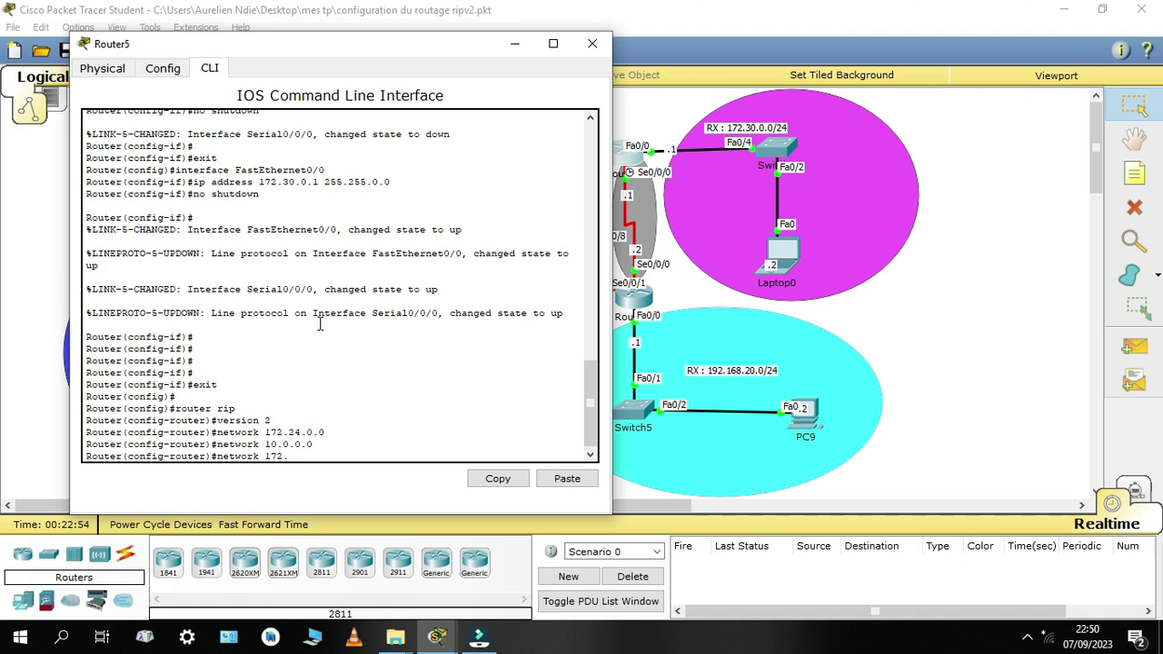
pyautogui.write('30.0.0')
pyautogui.press('Return')
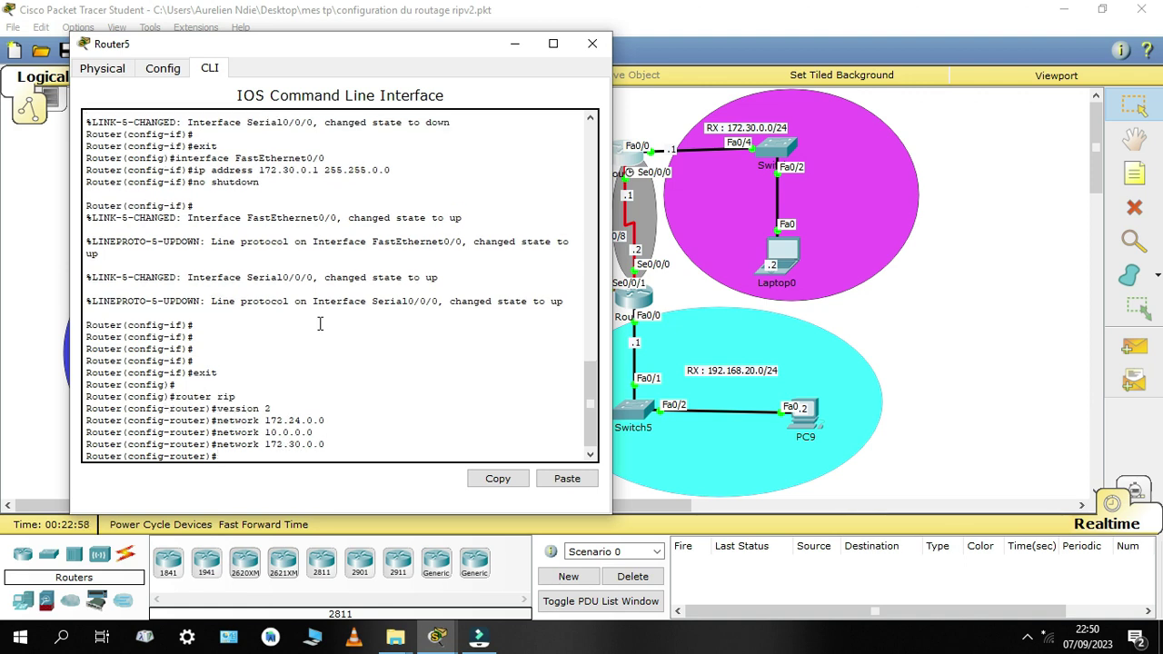
# End Router5's configuration session, save it with wr, and close the router's window
pyautogui.write('end')
pyautogui.press('Return')
pyautogui.press('Return')
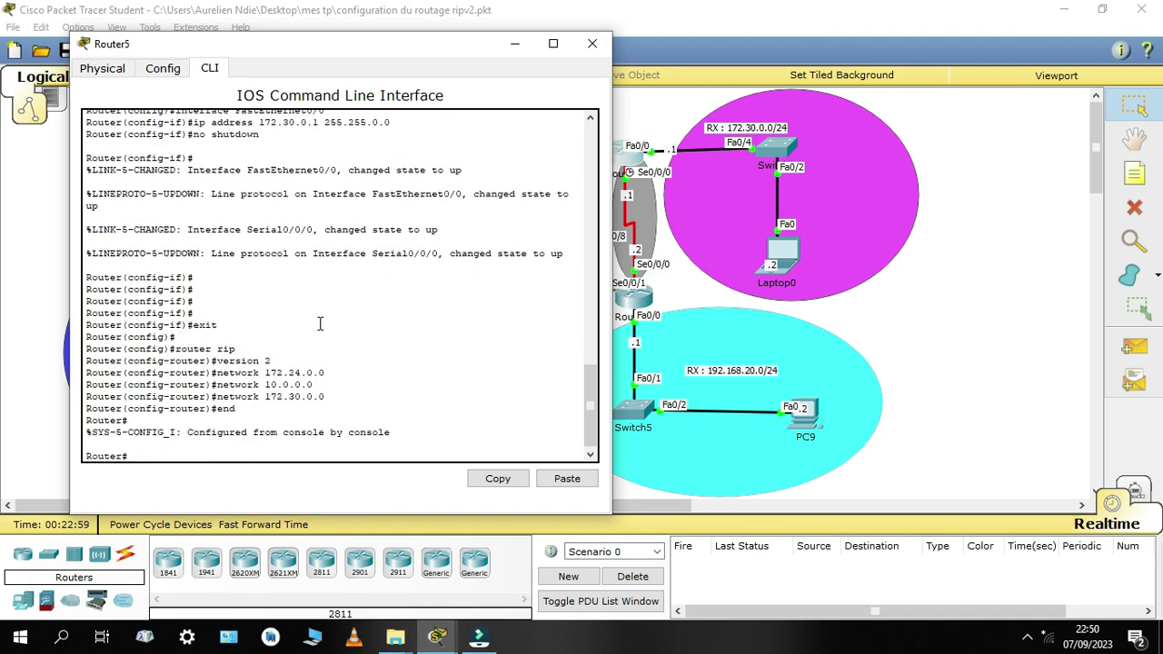
pyautogui.write('wr')
pyautogui.press('Return')
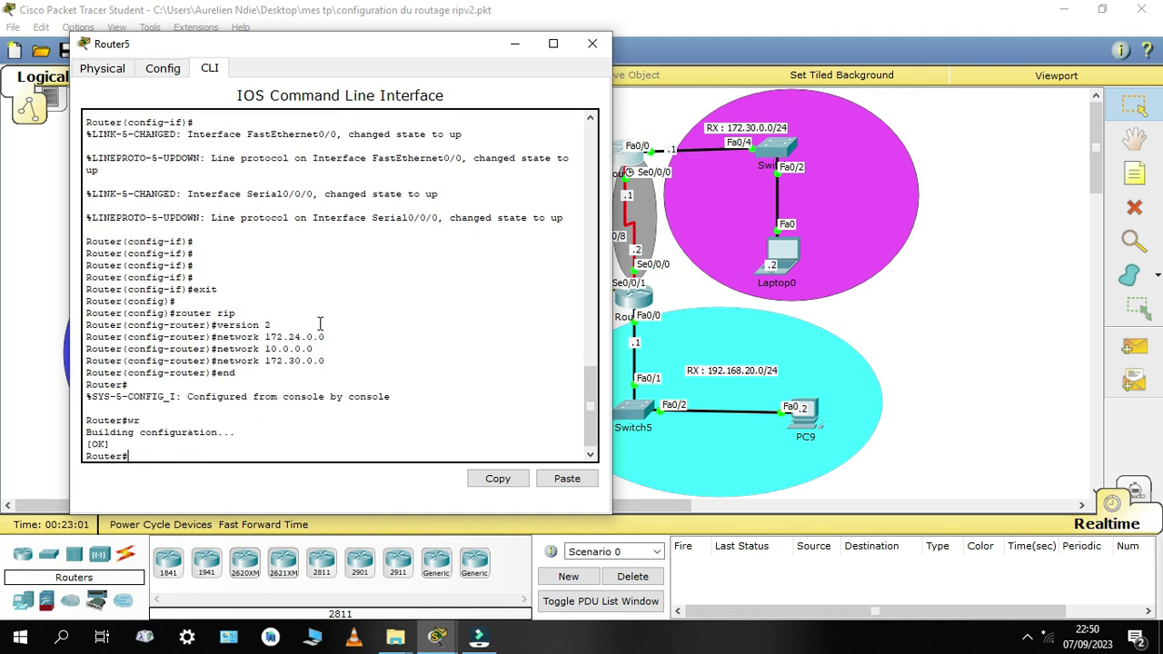
pyautogui.click(592, 43)
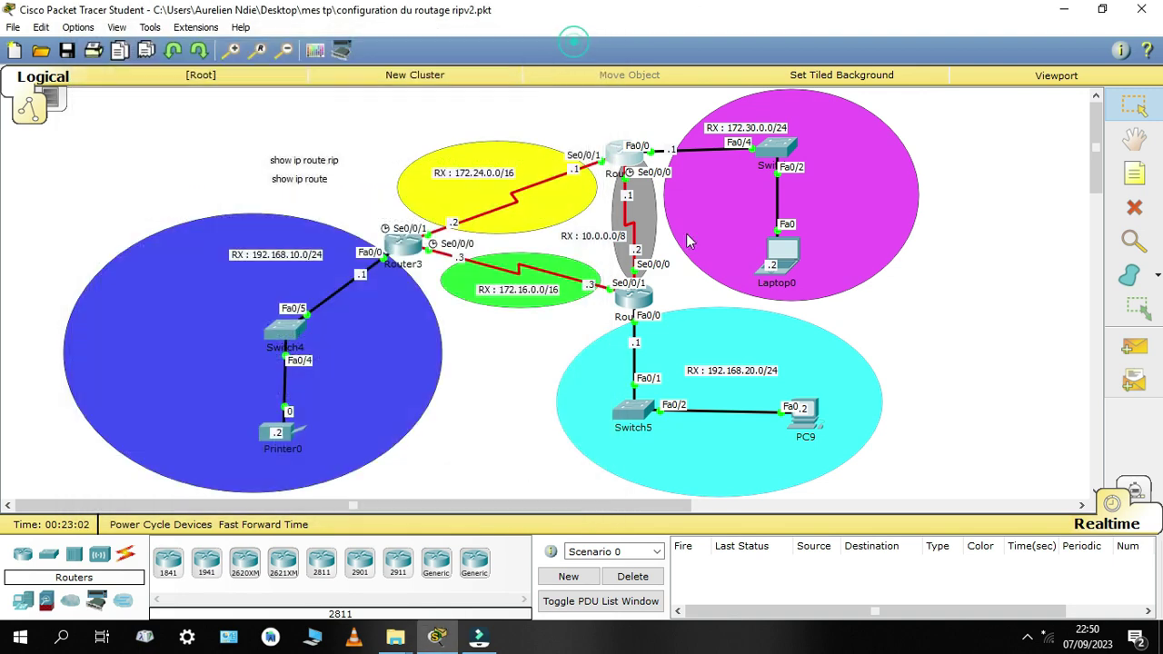
# Open Router4's command line interface and exit interface configuration back to global configuration mode
pyautogui.click(638, 304)
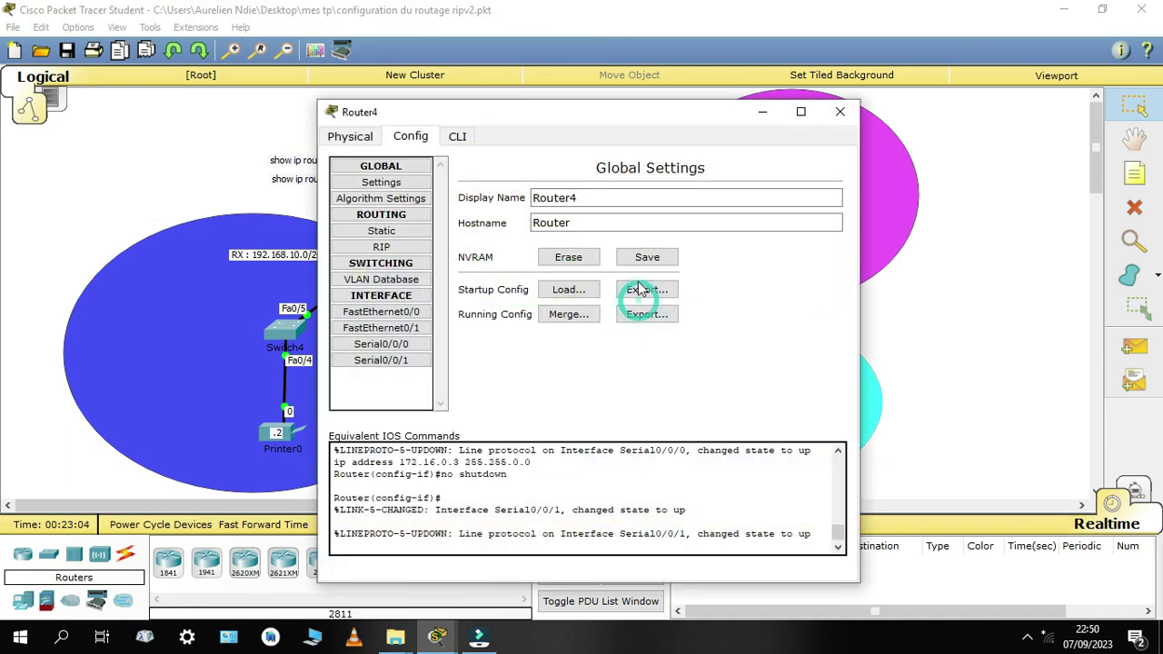
pyautogui.click(457, 136)
pyautogui.moveTo(556, 120); pyautogui.dragTo(824, 43)
pyautogui.press('Return')
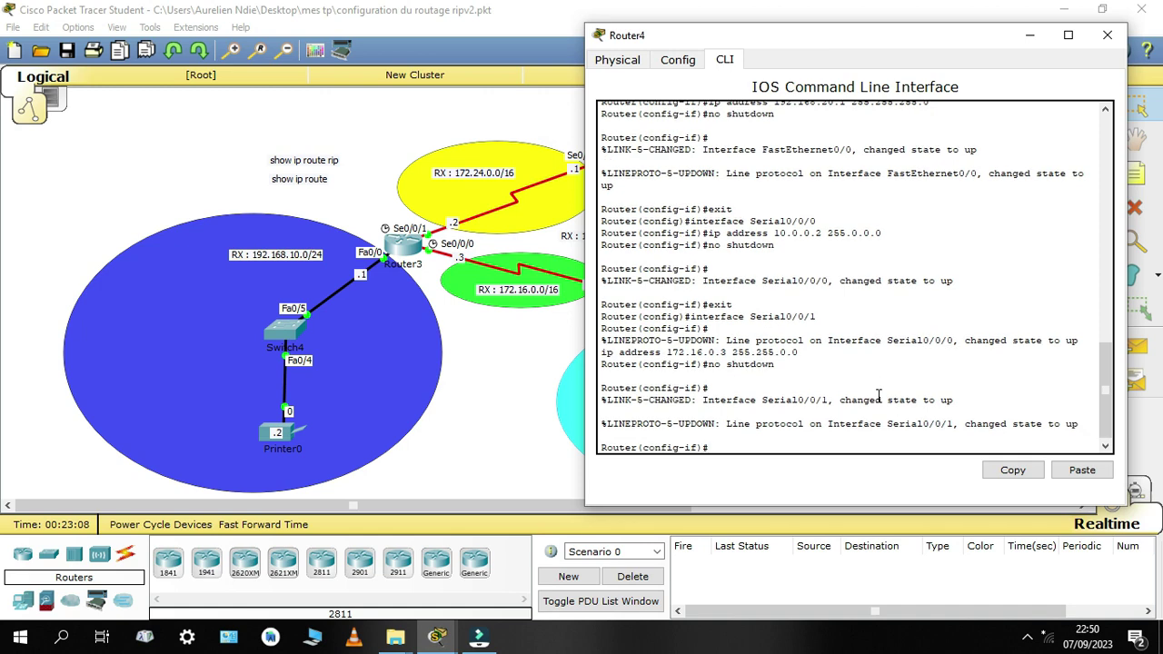
pyautogui.write('exit')
pyautogui.press('Return')
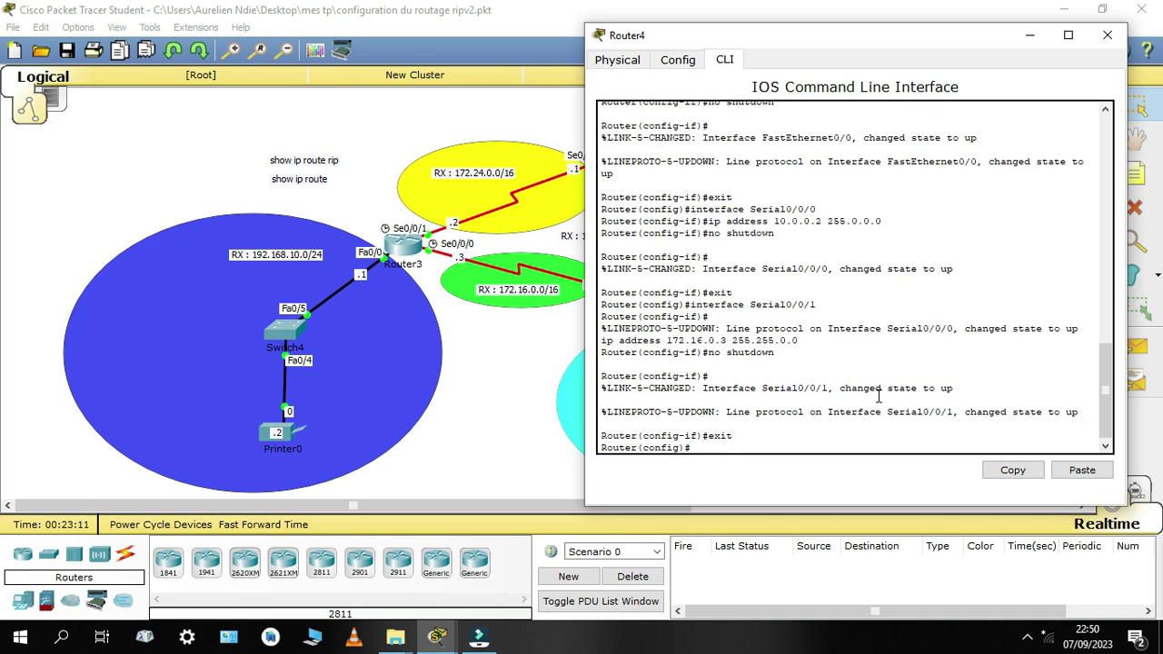
# Enable RIP routing on Router4 and set it to version 2
pyautogui.write('router')
pyautogui.write(' riop')
pyautogui.press('BackSpace')
pyautogui.press('BackSpace')
pyautogui.write('p')
pyautogui.press('Return')
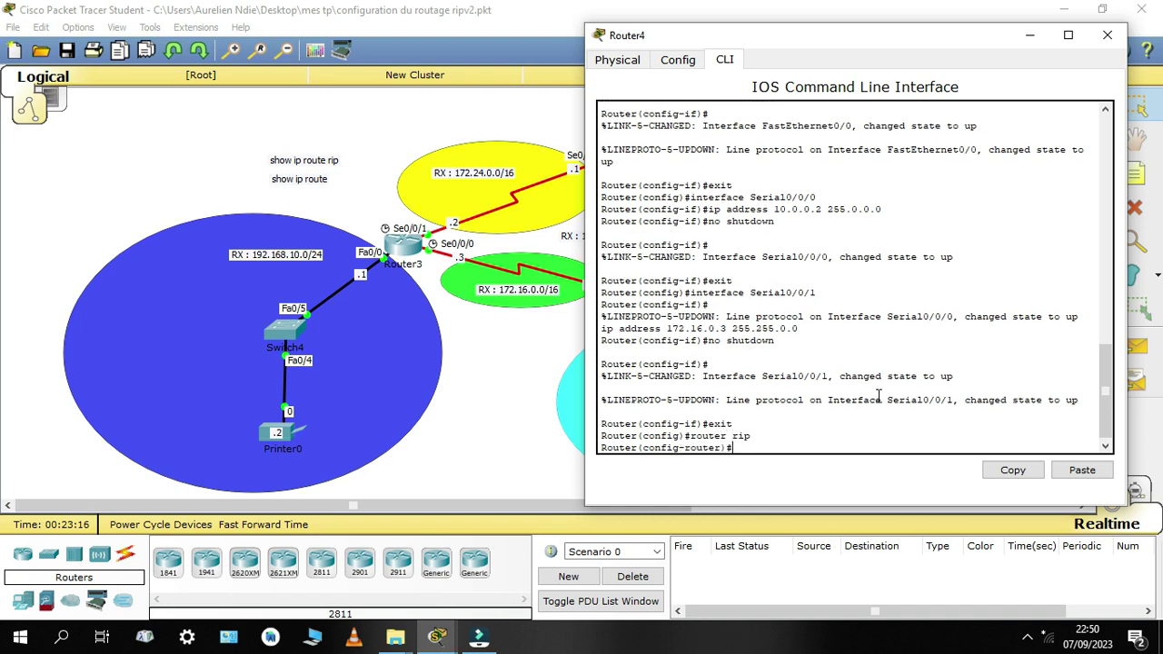
pyautogui.write('version 2')
pyautogui.press('Return')
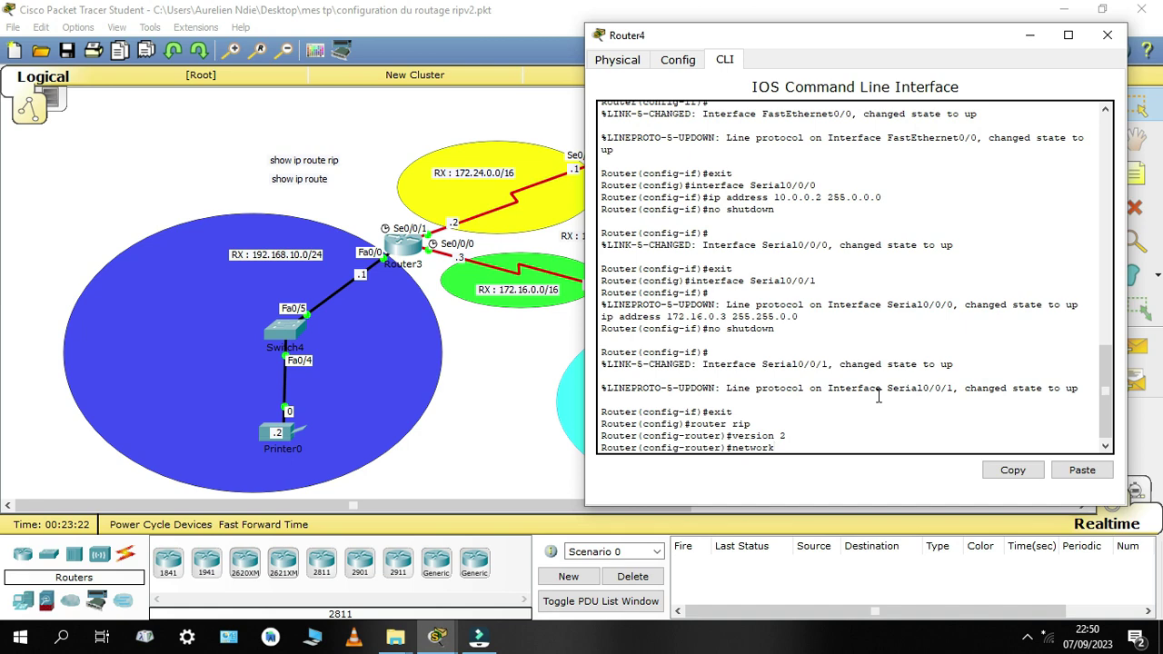
# Advertise network 172.16.0.0 in Router4's RIP configuration
pyautogui.moveTo(883, 39); pyautogui.dragTo(999, 51)
pyautogui.write('network ')
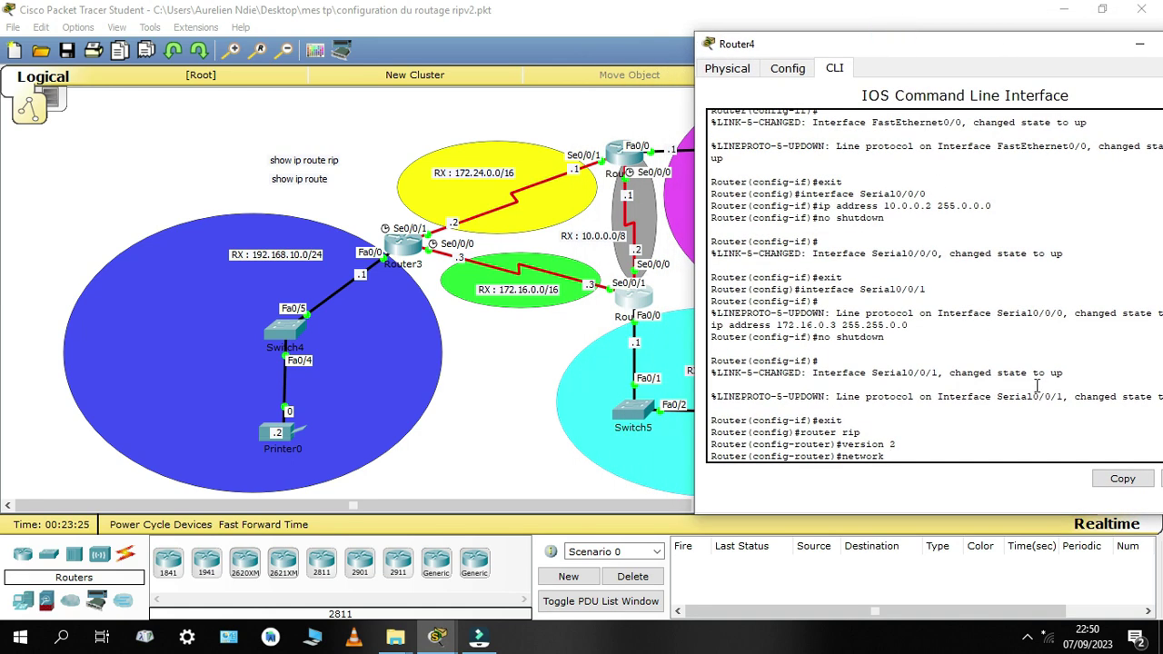
pyautogui.write('172.16.0.0')
pyautogui.press('Return')
# Advertise network 10.0.0.0 in Router4's RIP configuration
pyautogui.press('Up')
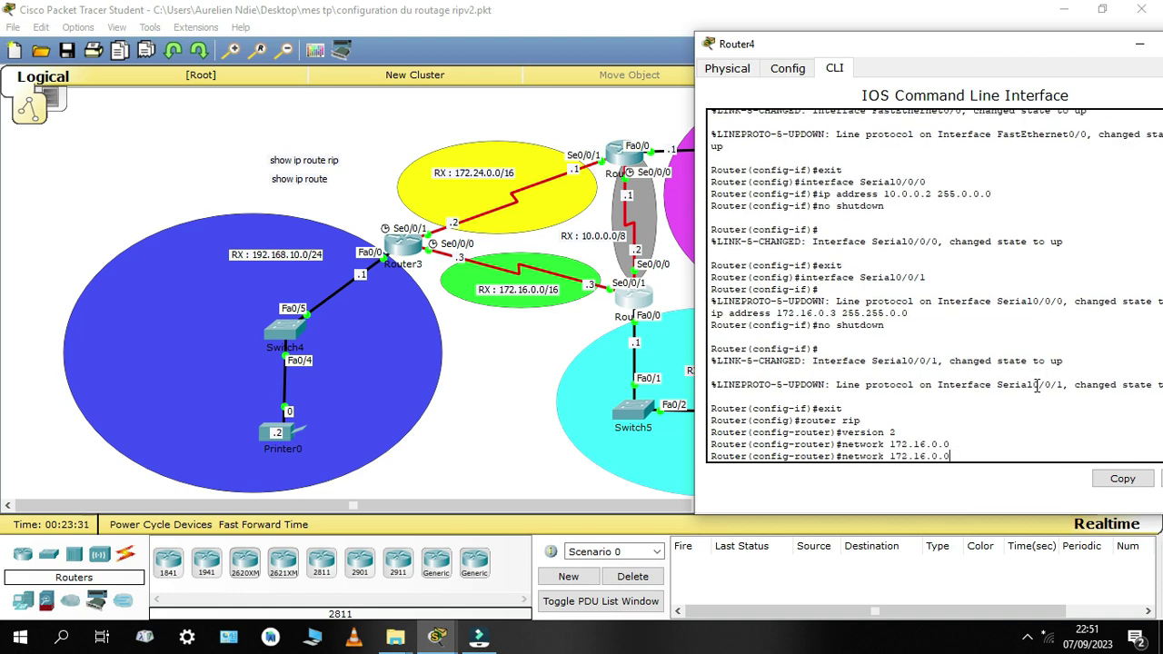
pyautogui.press('BackSpace')
pyautogui.press('BackSpace')
pyautogui.press('BackSpace')
pyautogui.press('BackSpace')
pyautogui.write('0.0')
pyautogui.press('Return')
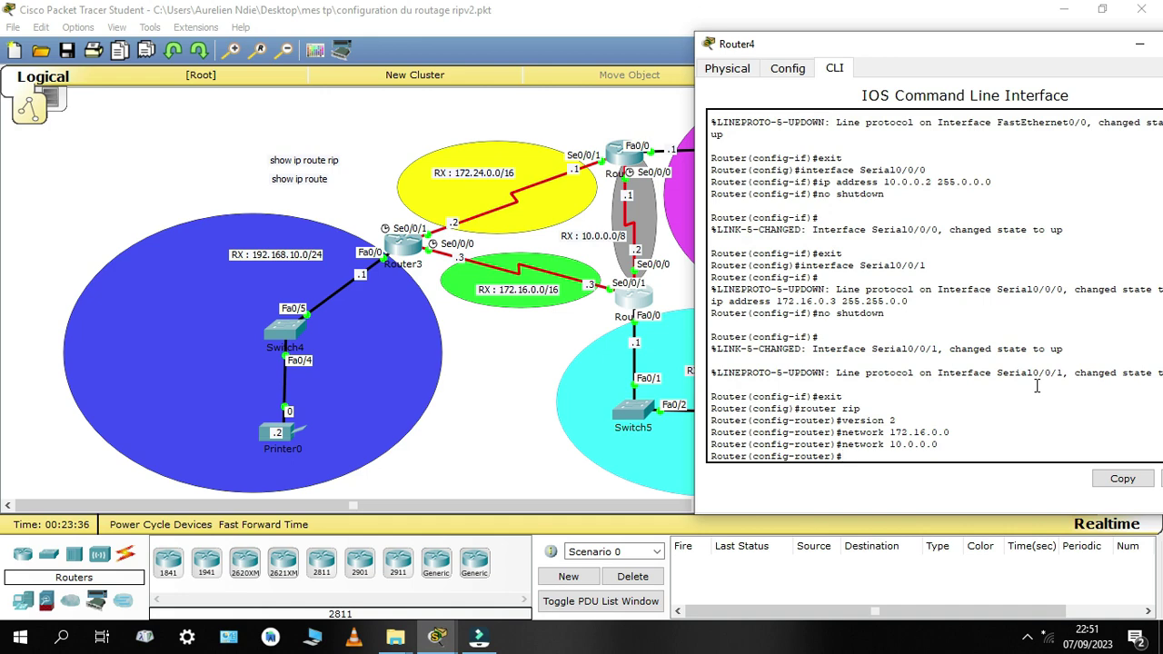
# Advertise the LAN network 192.168.20.0 in Router4's RIP configuration
pyautogui.press('Up')
pyautogui.press('BackSpace')
pyautogui.press('BackSpace')
pyautogui.moveTo(963, 47); pyautogui.dragTo(310, 56)
pyautogui.write('92.16')
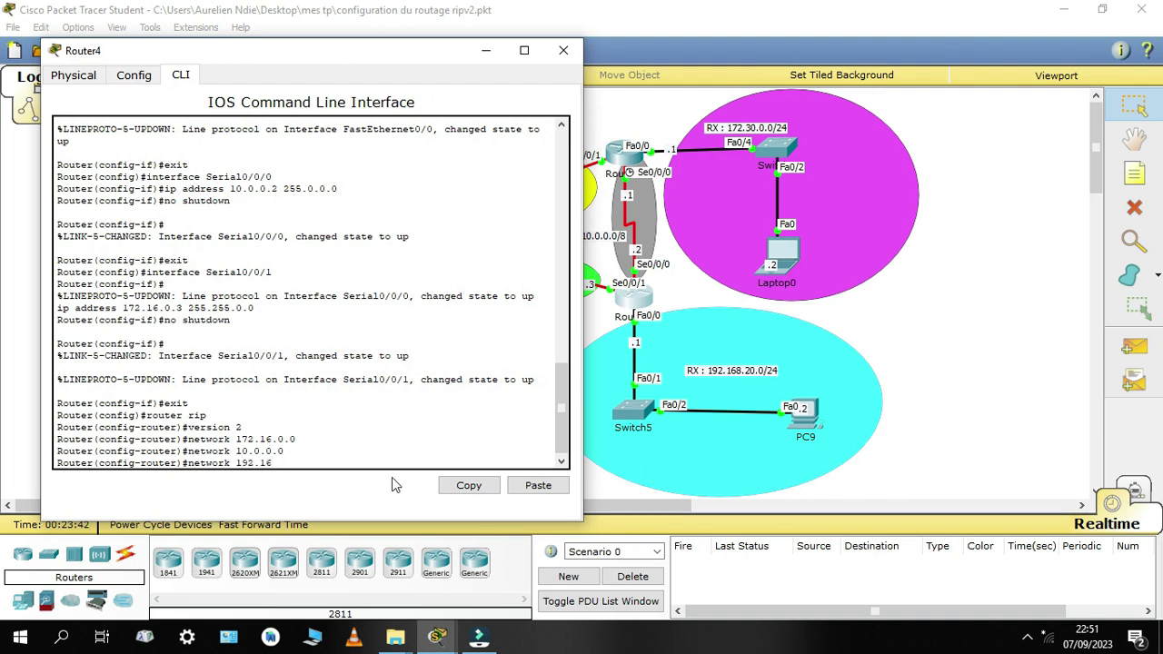
pyautogui.write('8.20.0')
pyautogui.press('Return')
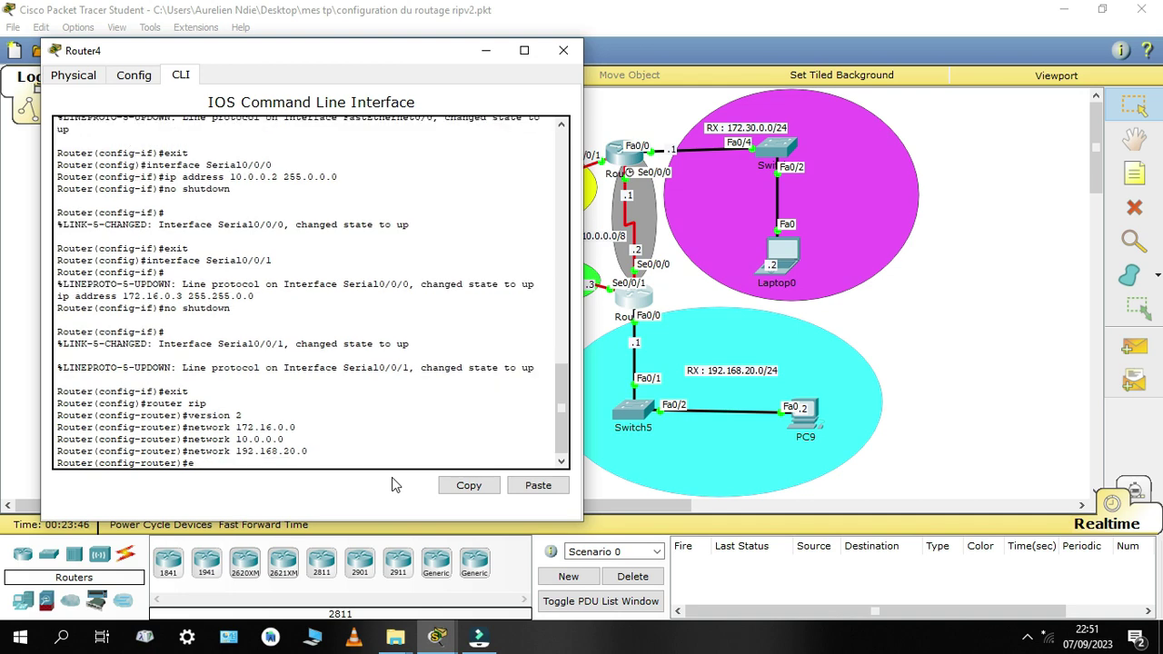
# End Router4's configuration session, save it with wr, and close the router's window
pyautogui.write('end')
pyautogui.press('Return')
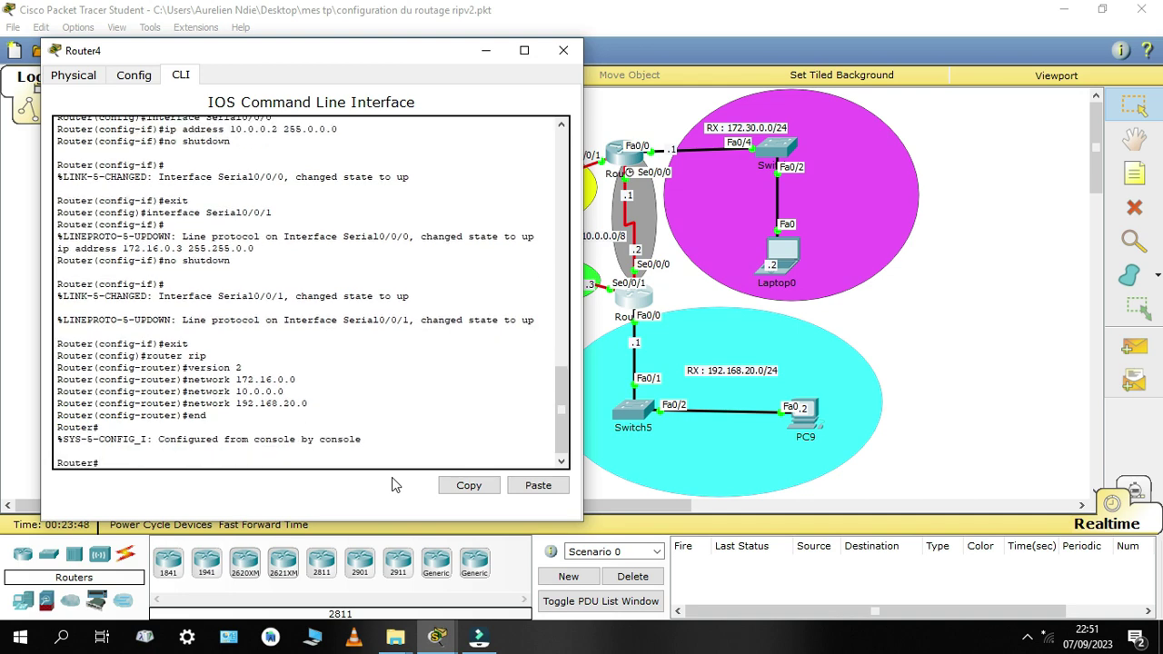
pyautogui.write('wr')
pyautogui.press('Return')
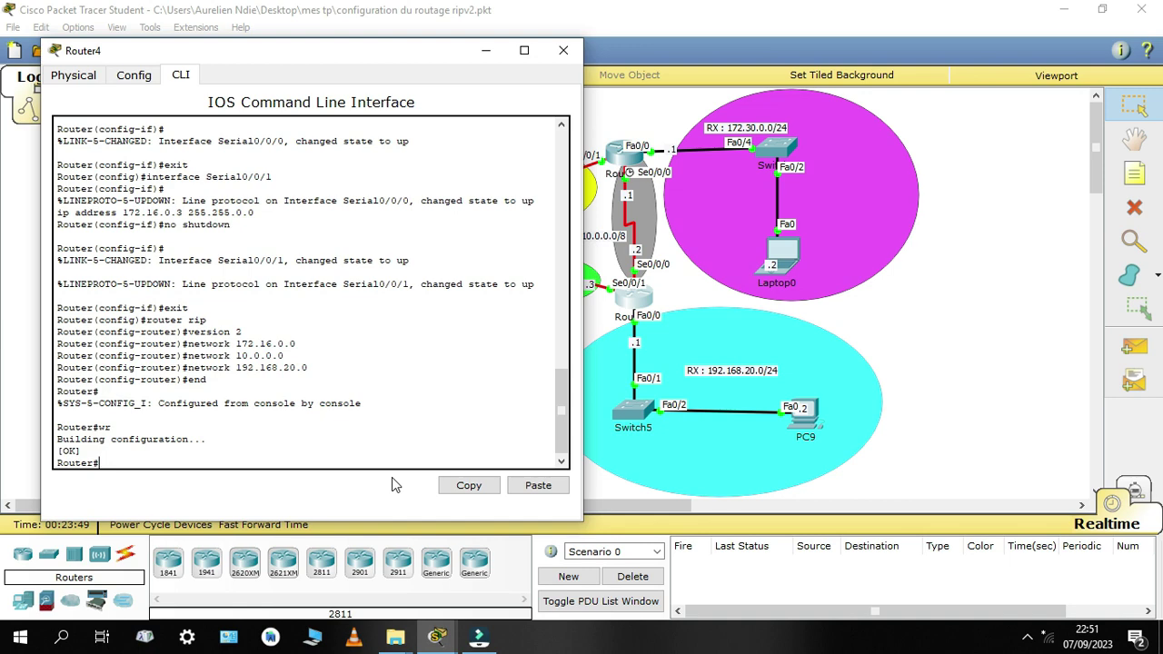
pyautogui.click(563, 50)
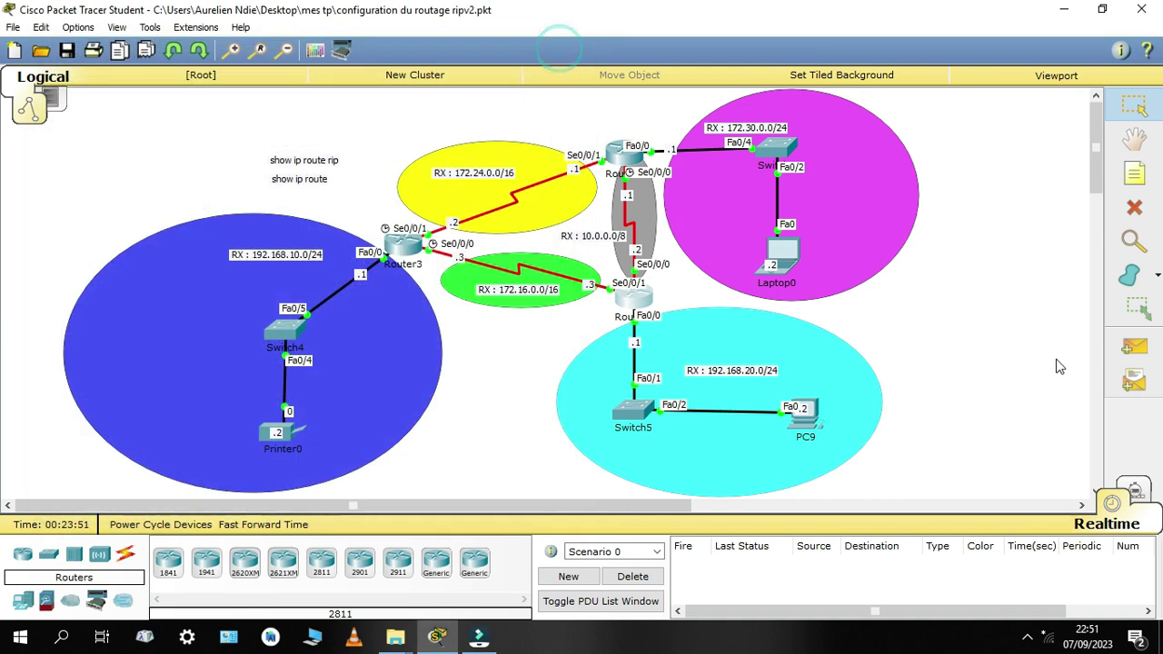
# Open the Command Prompt on PC9
pyautogui.click(814, 427)
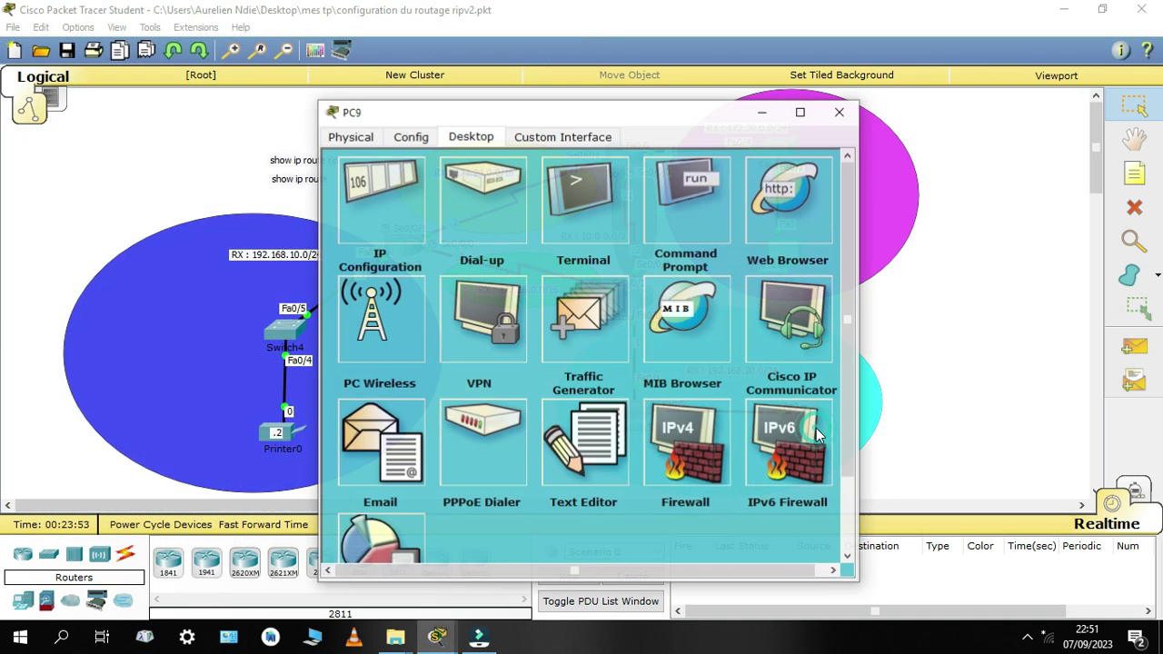
pyautogui.moveTo(629, 121); pyautogui.dragTo(460, 70)
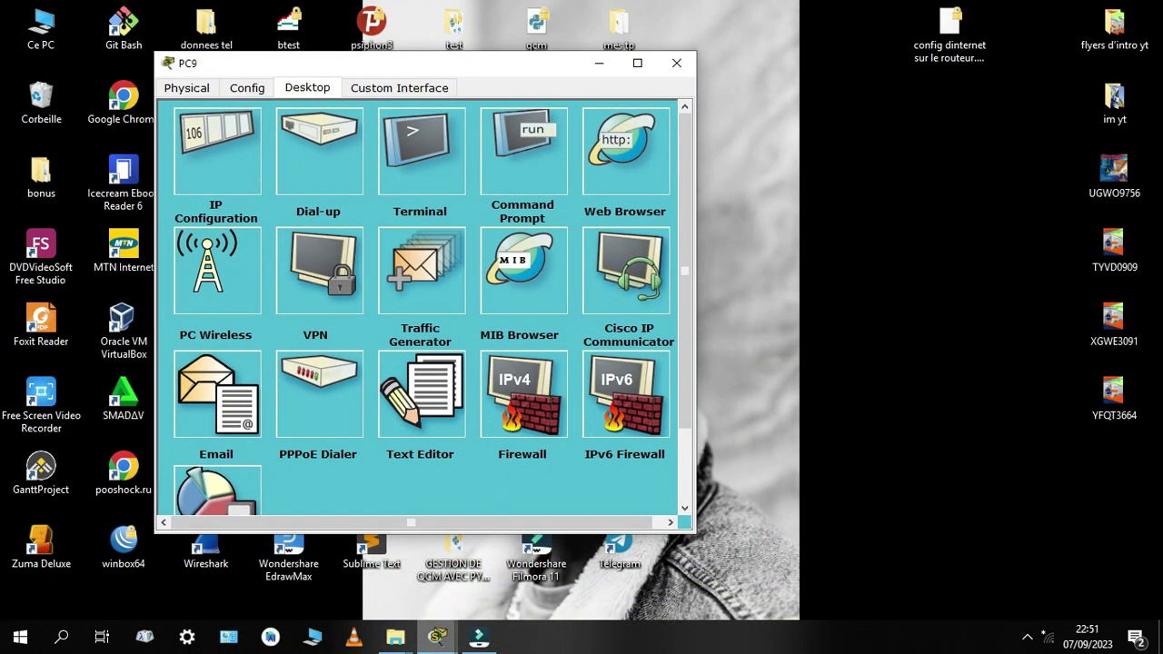
pyautogui.moveTo(437, 636)
pyautogui.click(436, 595)
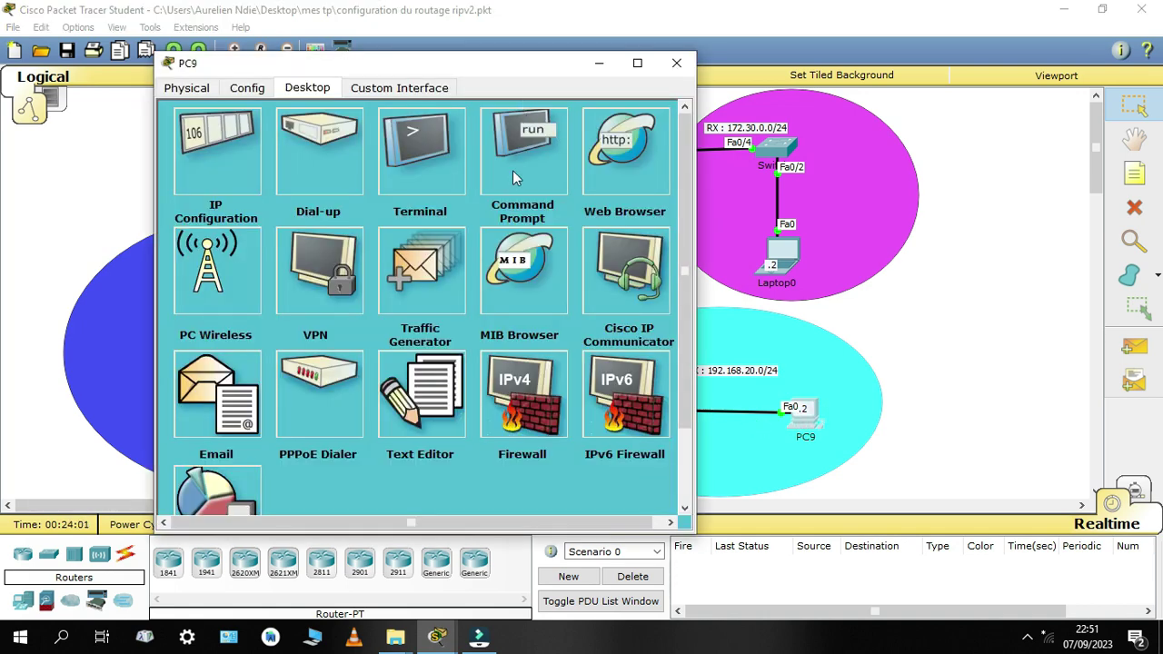
pyautogui.click(512, 170)
# Ping Laptop0 at 172.30.0.2 from PC9 to test connectivity with the 172.30.0.0 LAN
pyautogui.write('pi')
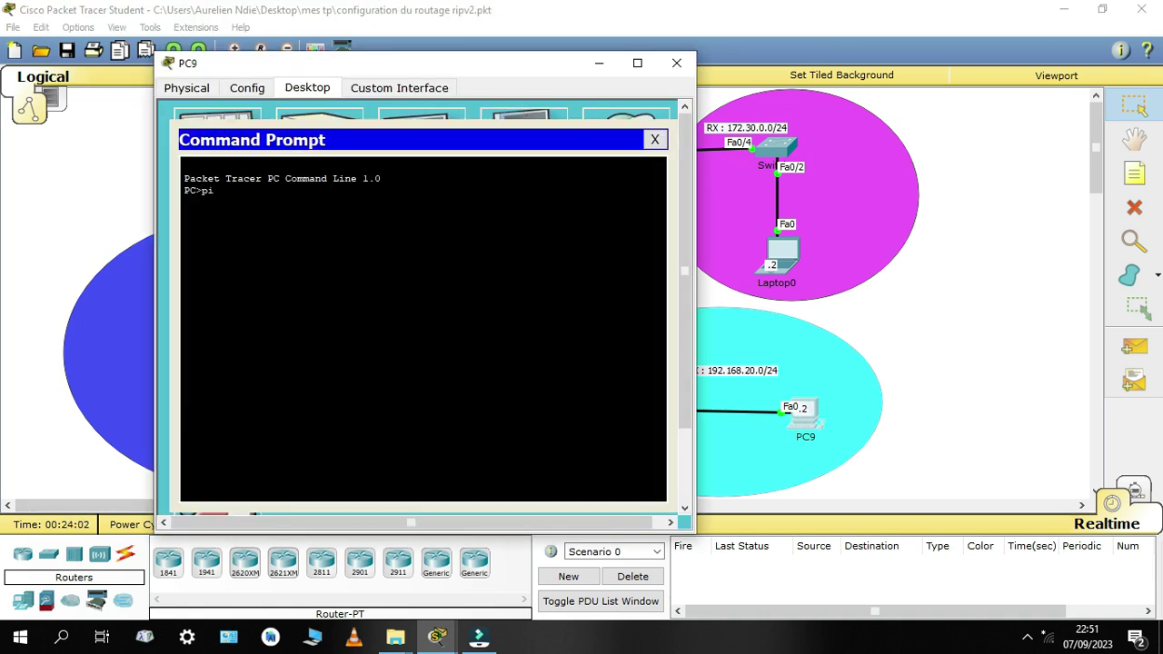
pyautogui.write('ng')
pyautogui.moveTo(486, 66); pyautogui.dragTo(406, 63)
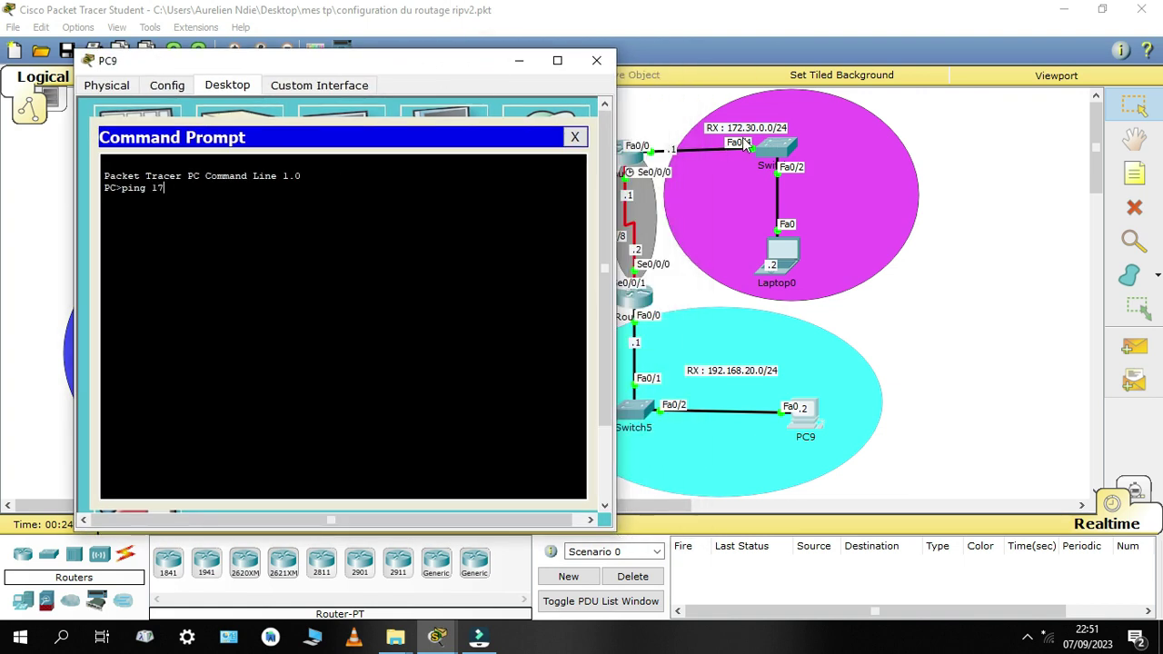
pyautogui.write('172.30')
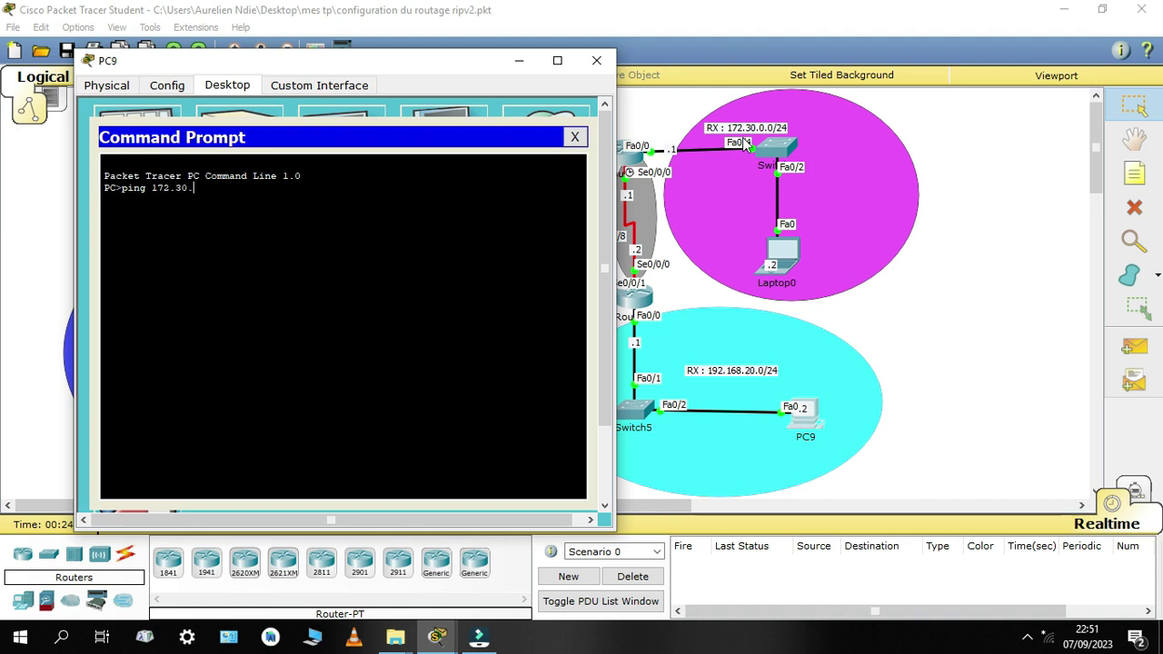
pyautogui.write('.0.2')
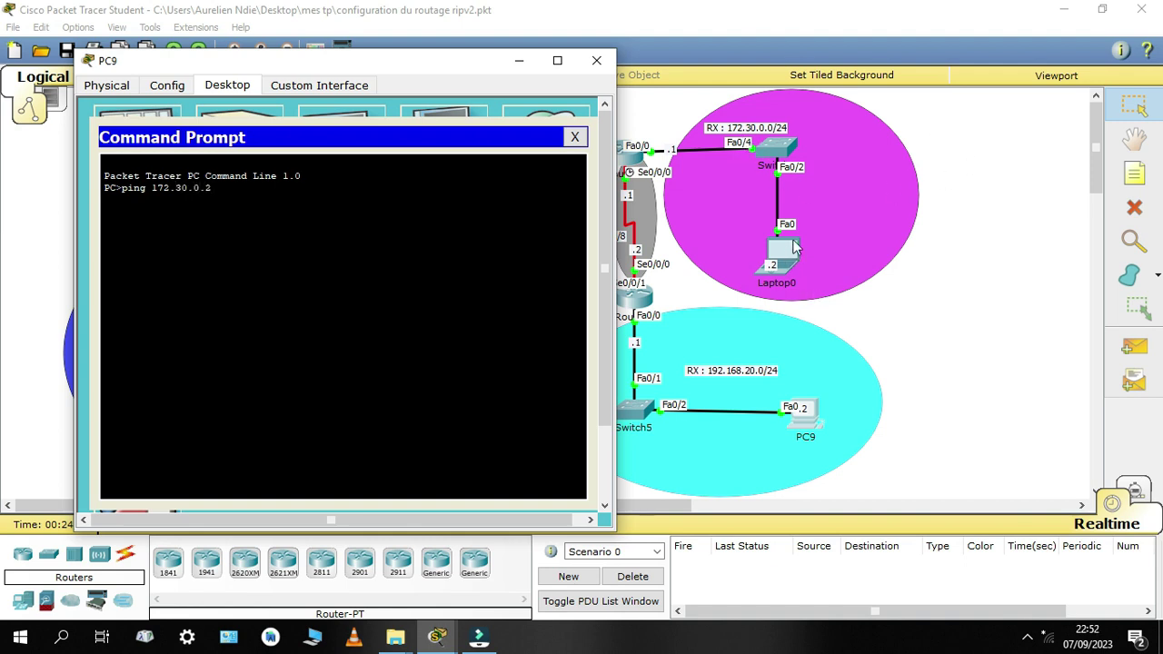
pyautogui.press('Return')
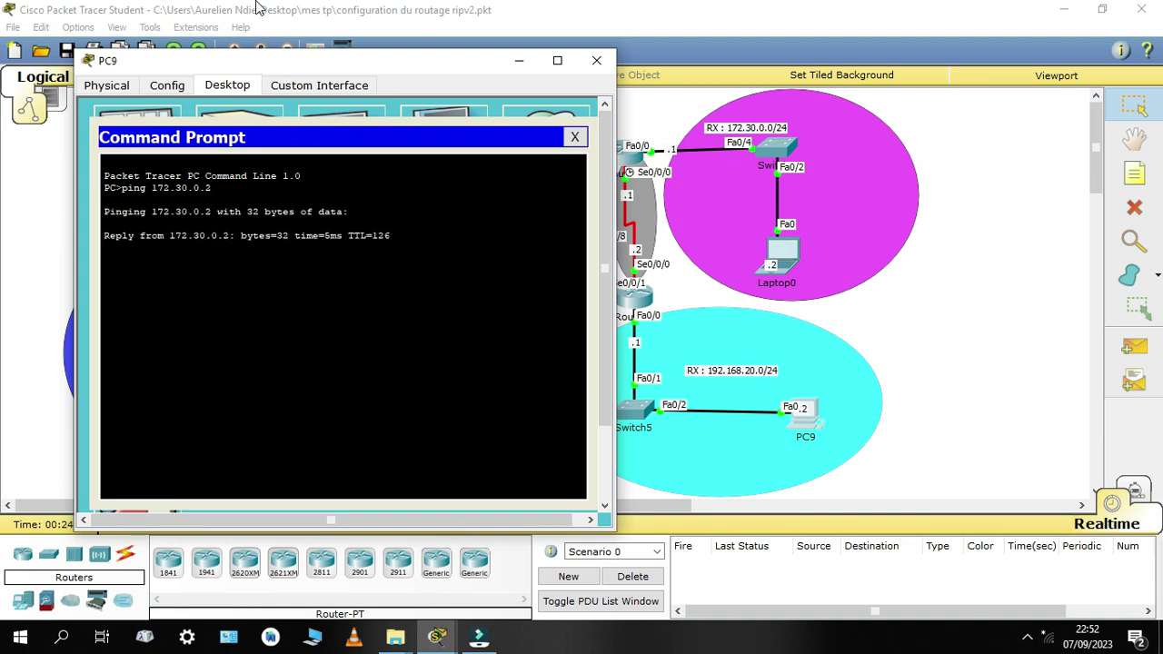
# Ping Printer0 at 192.168.10.2 from PC9, and minimize the PC's window
pyautogui.moveTo(353, 61); pyautogui.dragTo(820, 43)
pyautogui.press('Up')
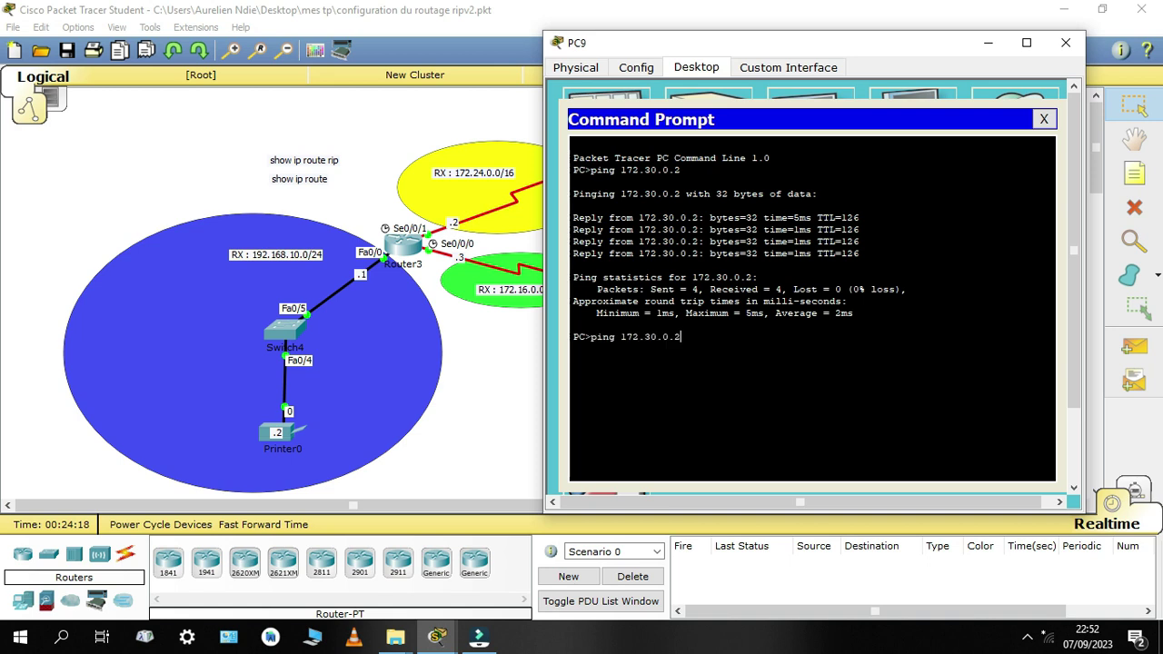
pyautogui.press('BackSpace')
pyautogui.press('BackSpace')
pyautogui.press('BackSpace')
pyautogui.press('BackSpace')
pyautogui.press('BackSpace')
pyautogui.press('BackSpace')
pyautogui.write('192.168.10.2')
pyautogui.press('Return')
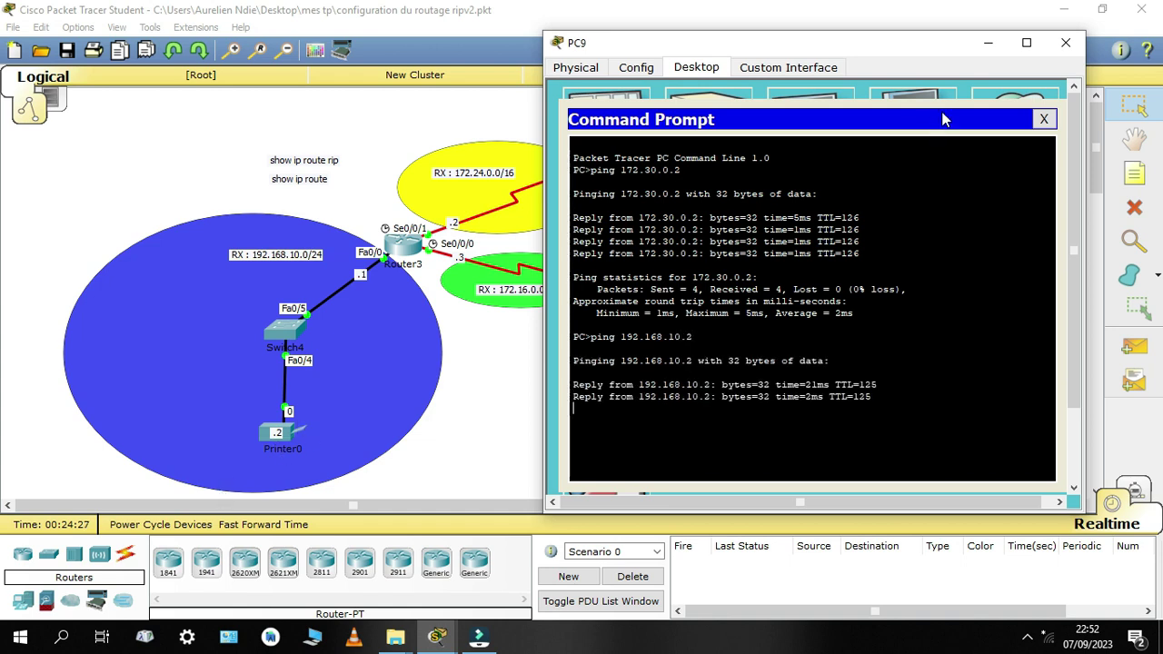
pyautogui.click(979, 43)
# Display Router4's routing table with show ip route
pyautogui.click(633, 289)
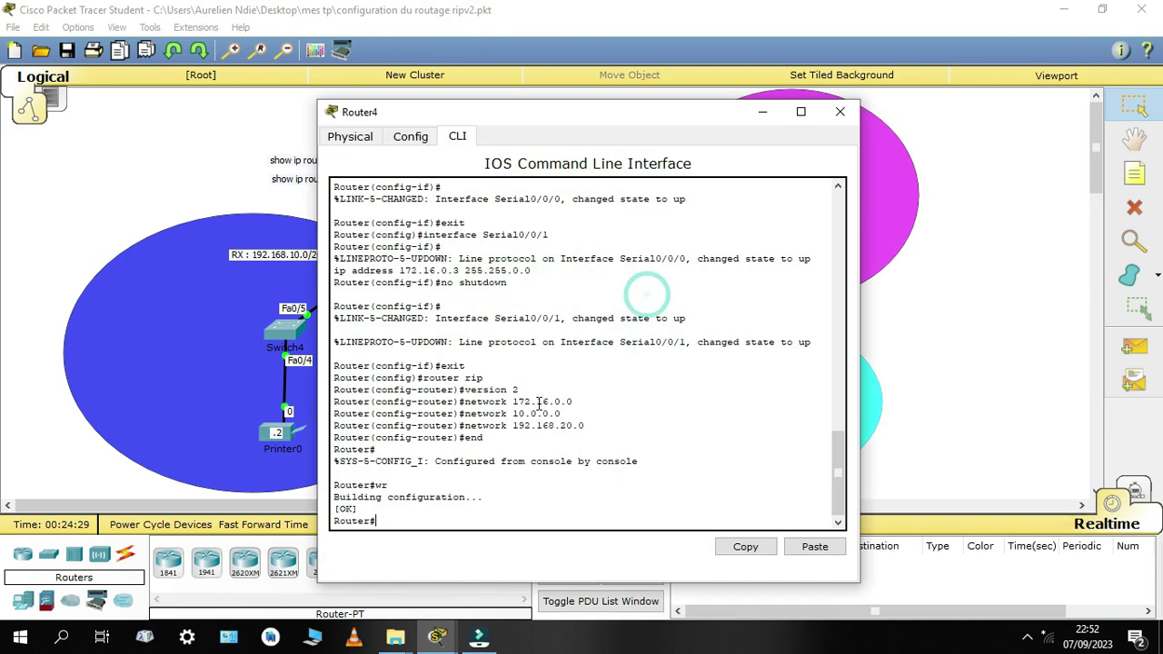
pyautogui.moveTo(491, 123); pyautogui.dragTo(723, 55)
pyautogui.write('sh')
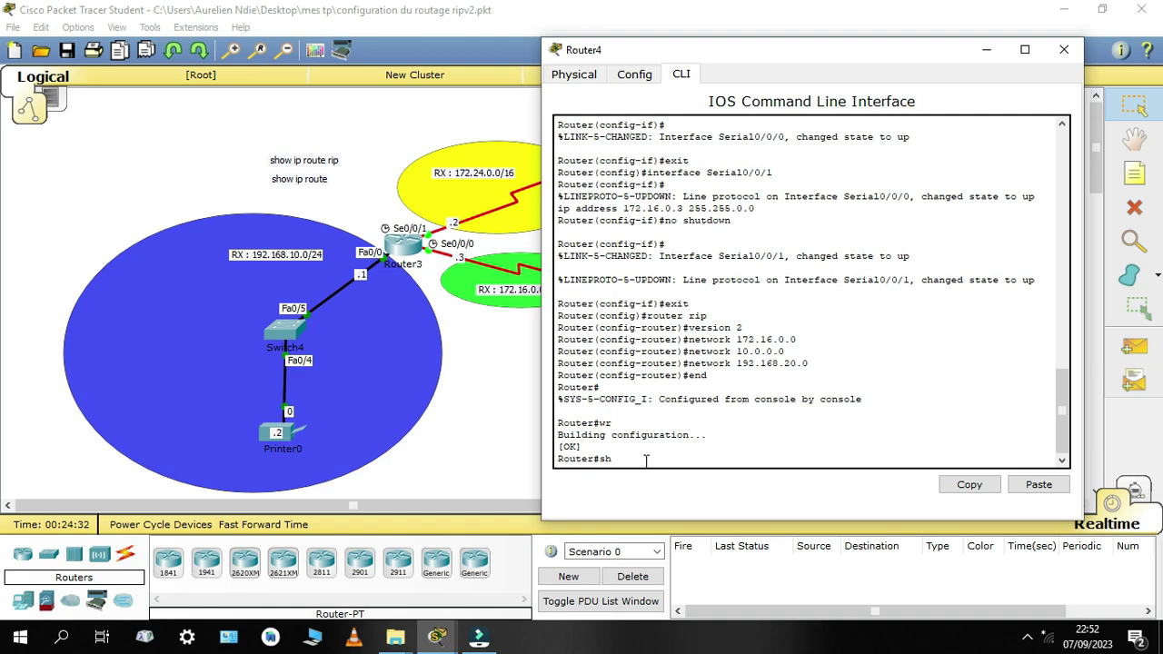
pyautogui.write('ow ip route')
pyautogui.press('Return')
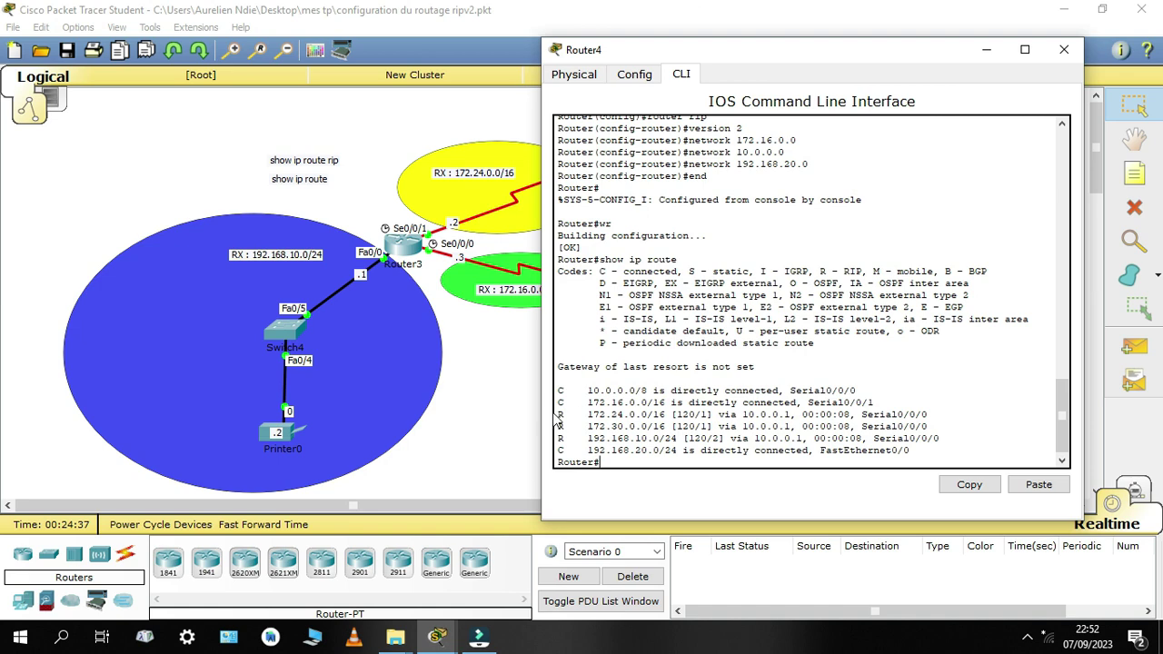
# Examine the RIP routes in Router4's routing table, comparing their networks and next hop with the topology
pyautogui.moveTo(557, 414); pyautogui.dragTo(583, 416)
pyautogui.moveTo(757, 55); pyautogui.dragTo(823, 371)
pyautogui.moveTo(907, 365); pyautogui.dragTo(872, 80)
pyautogui.moveTo(618, 443); pyautogui.dragTo(946, 443)
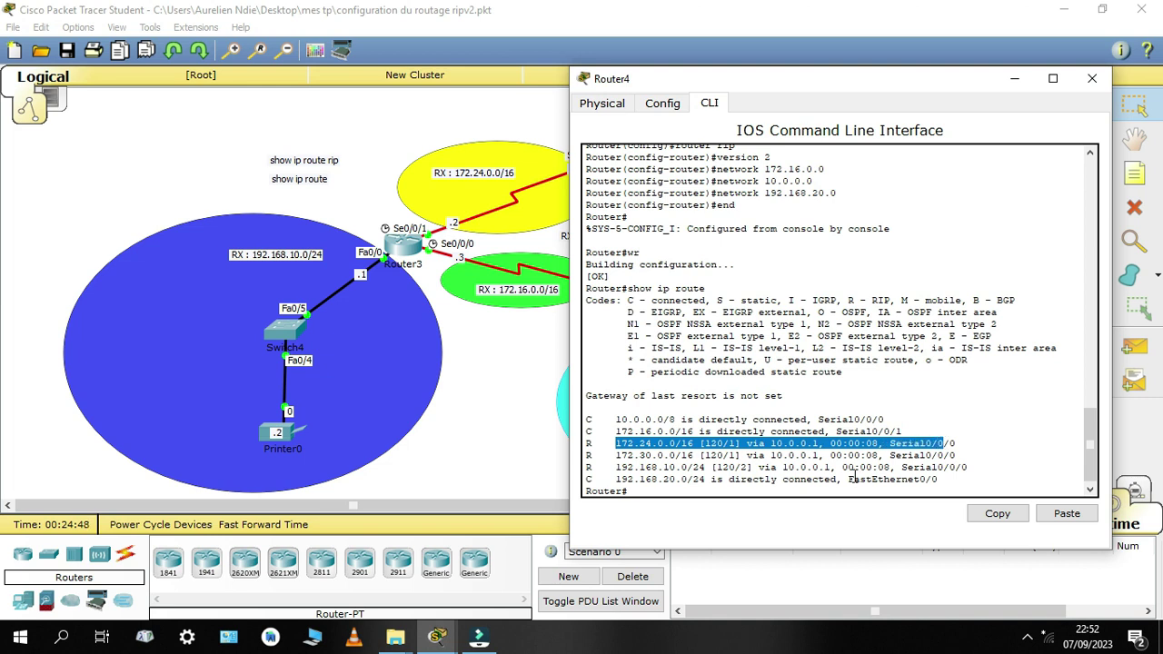
pyautogui.moveTo(615, 455); pyautogui.dragTo(872, 455)
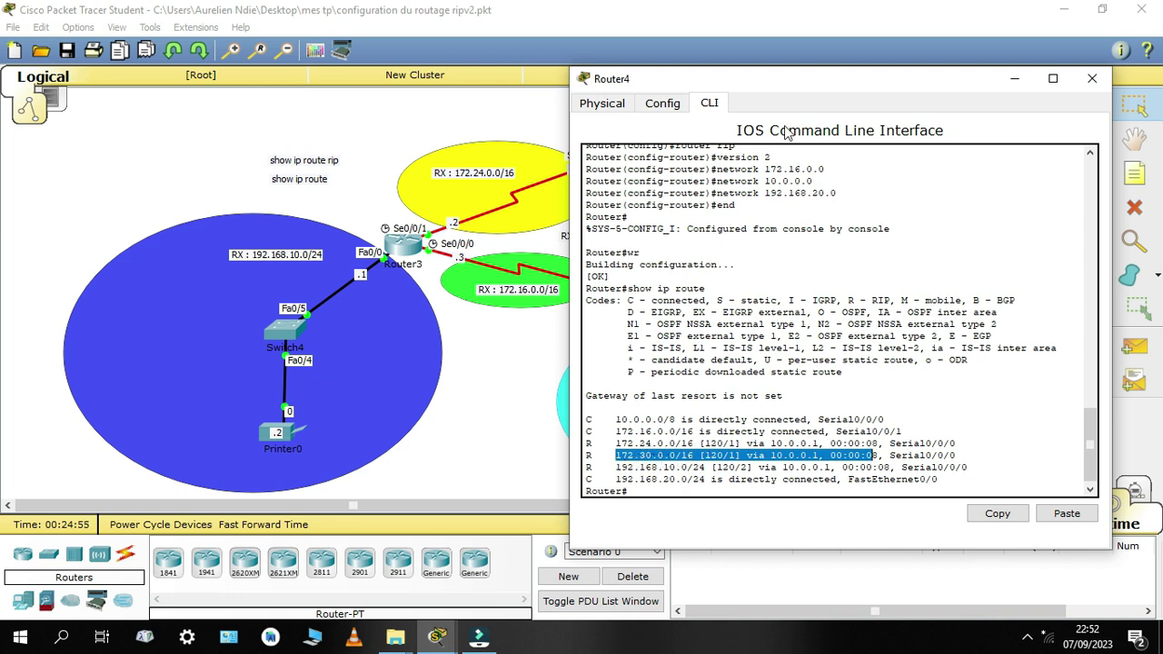
pyautogui.moveTo(837, 77); pyautogui.dragTo(973, 132)
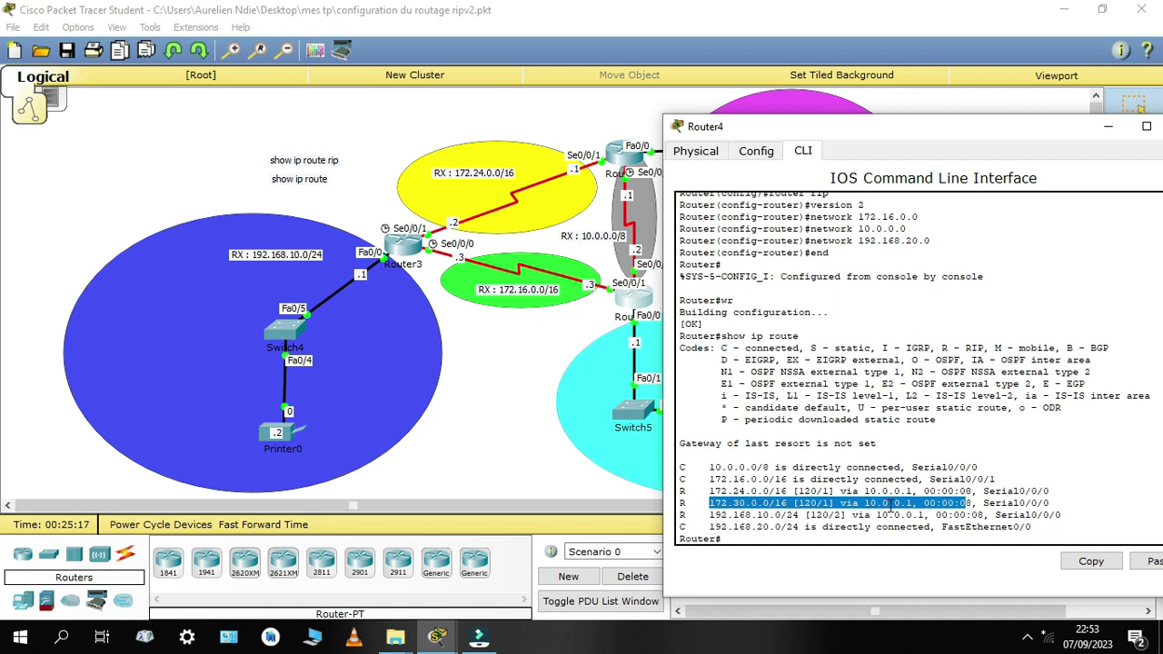
pyautogui.moveTo(904, 134); pyautogui.dragTo(951, 118)
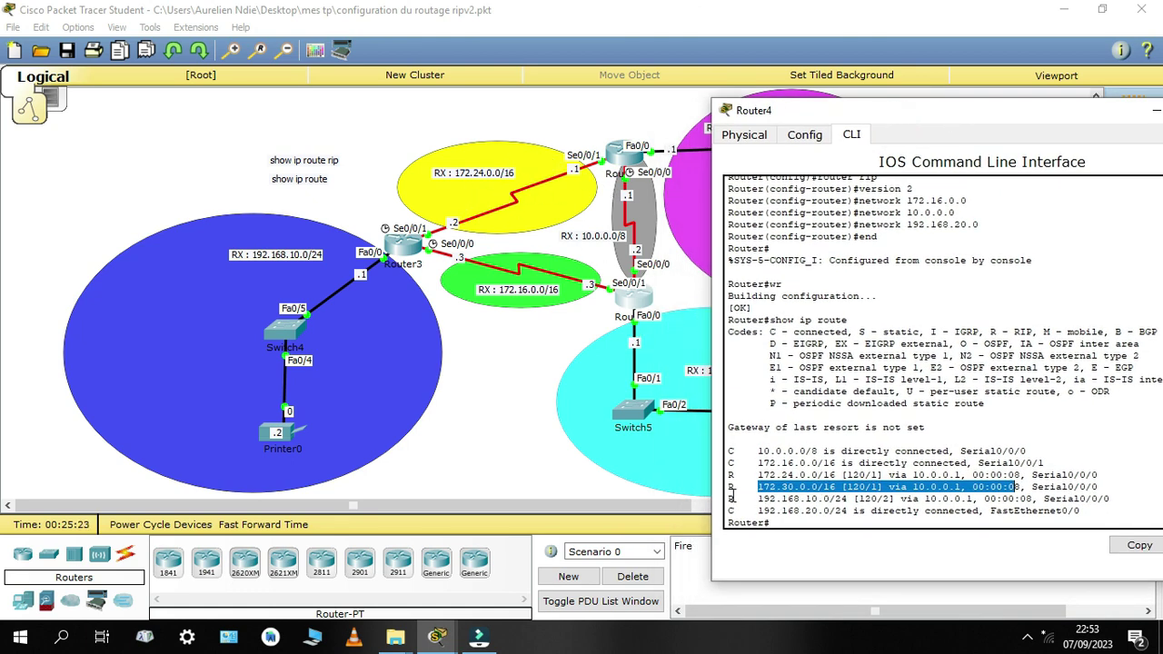
pyautogui.moveTo(757, 474); pyautogui.dragTo(825, 486)
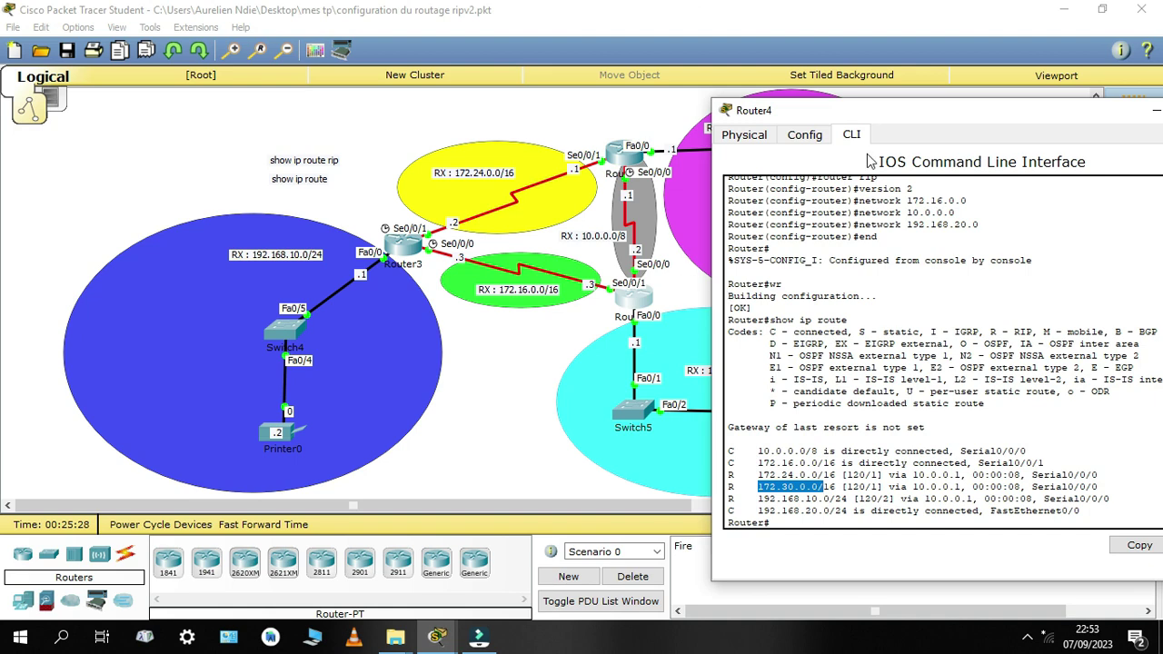
pyautogui.moveTo(935, 114); pyautogui.dragTo(793, 173)
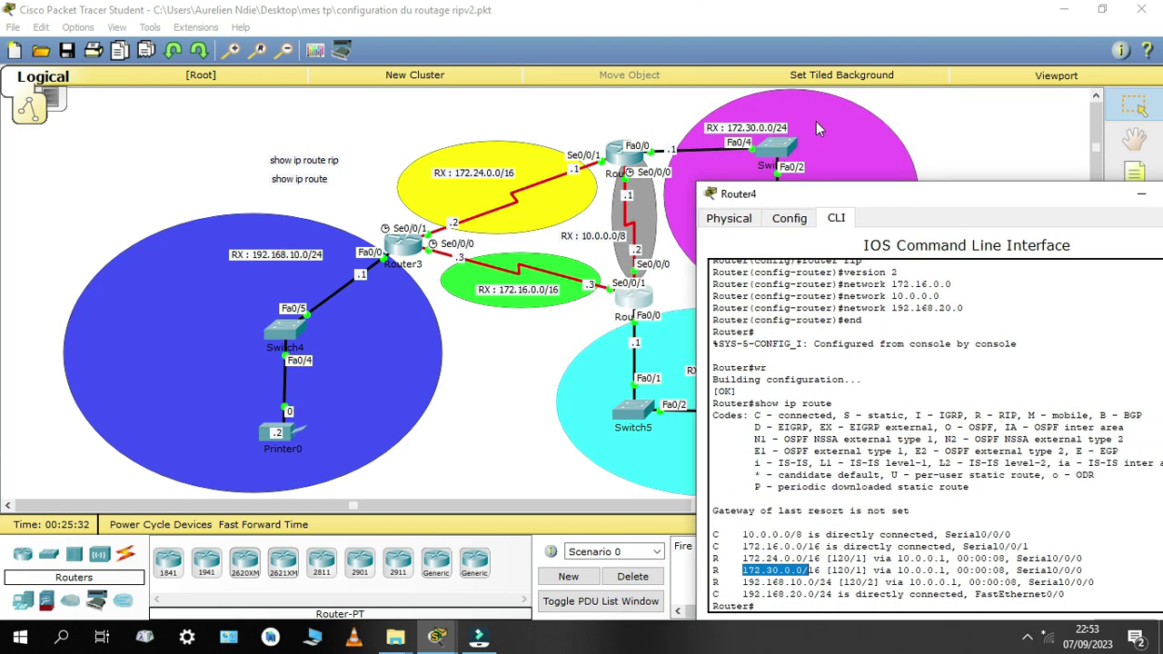
pyautogui.moveTo(958, 202); pyautogui.dragTo(930, 114)
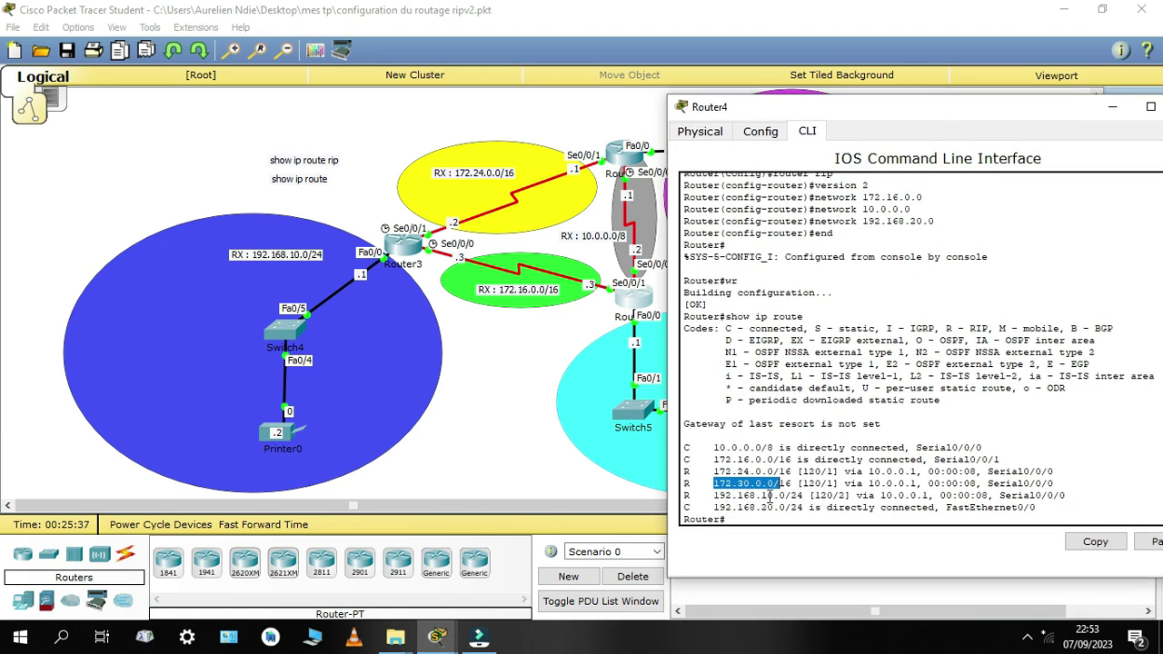
pyautogui.doubleClick(882, 495)
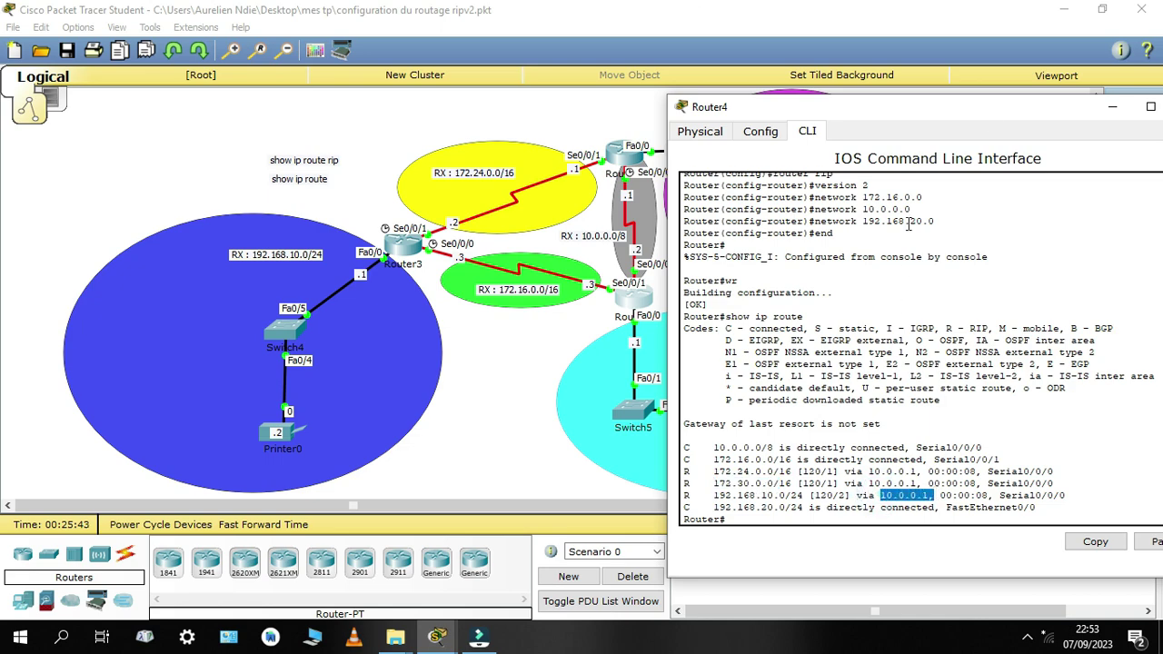
pyautogui.moveTo(998, 106); pyautogui.dragTo(943, 113)
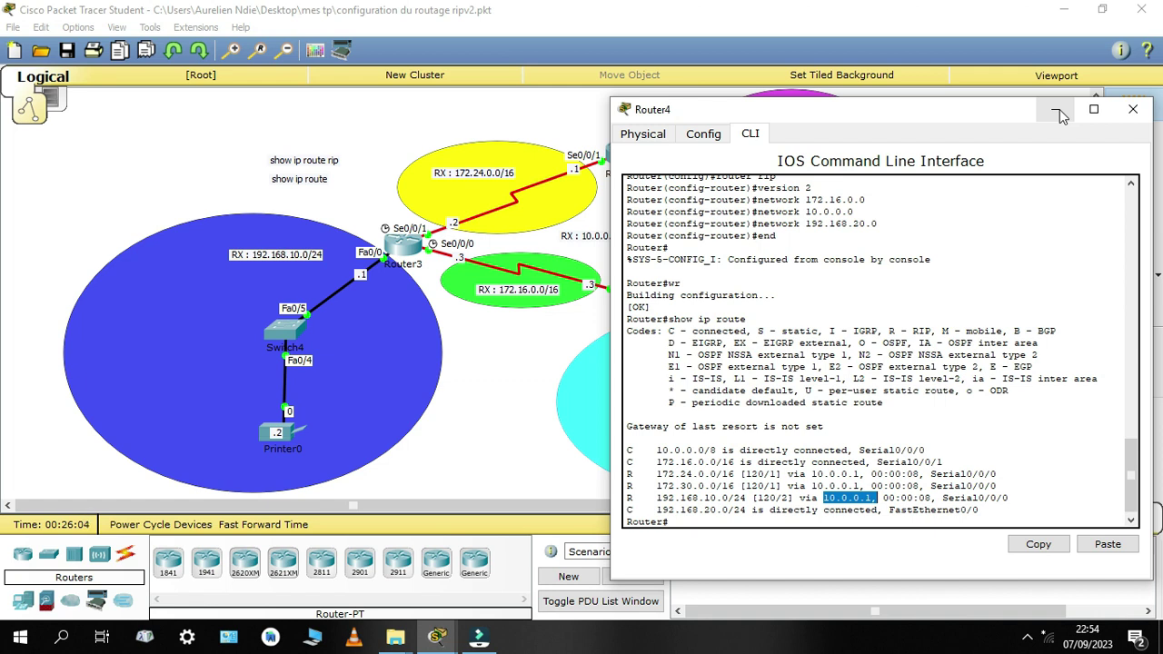
# Review only Router4's RIP-learned routes with show ip route rip, and minimize the router's window
pyautogui.scroll(-1, 955, 509)
pyautogui.write('show ip route')
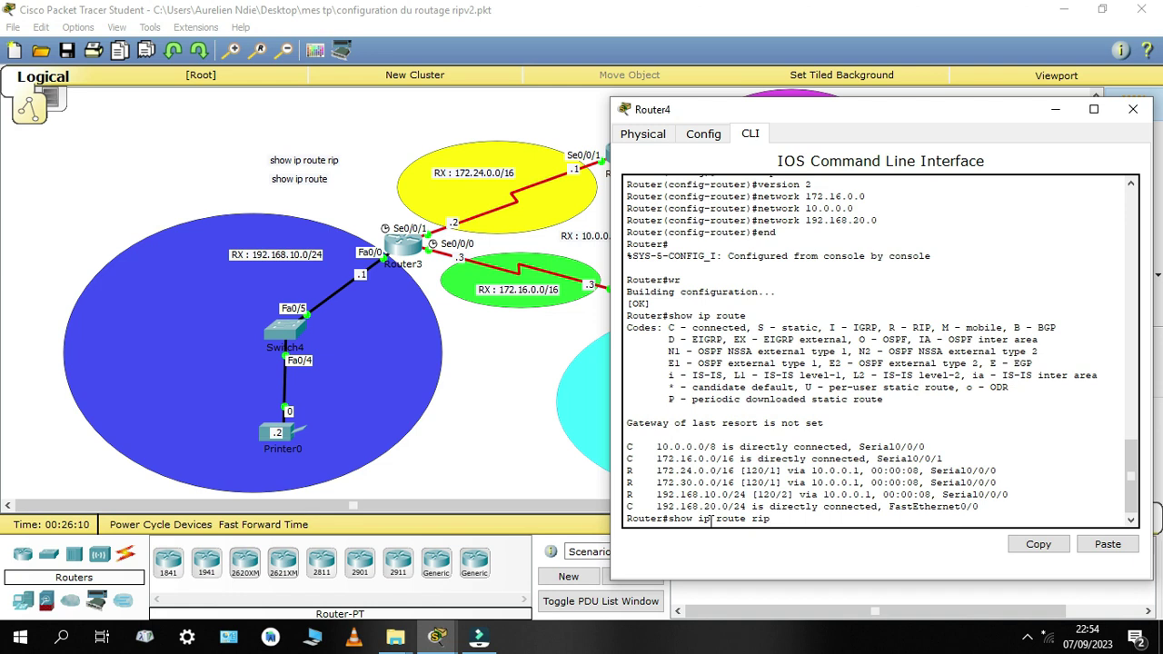
pyautogui.write(' rip')
pyautogui.press('Return')
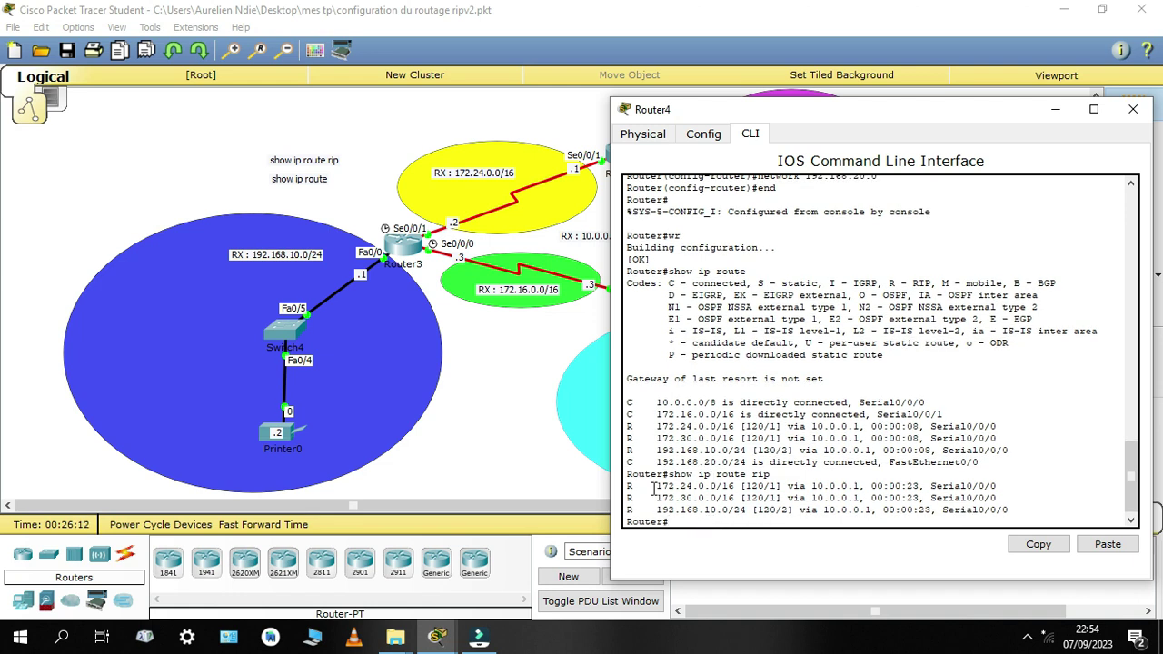
pyautogui.moveTo(651, 488); pyautogui.dragTo(1006, 506)
pyautogui.moveTo(664, 492); pyautogui.dragTo(1046, 495)
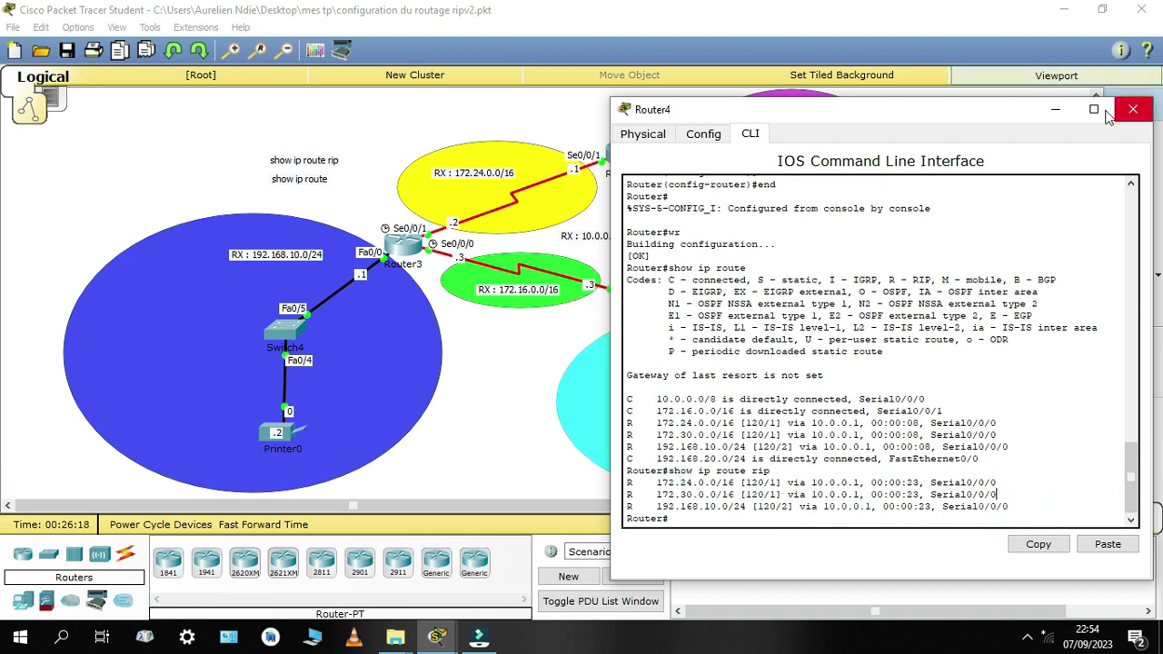
pyautogui.click(1063, 111)
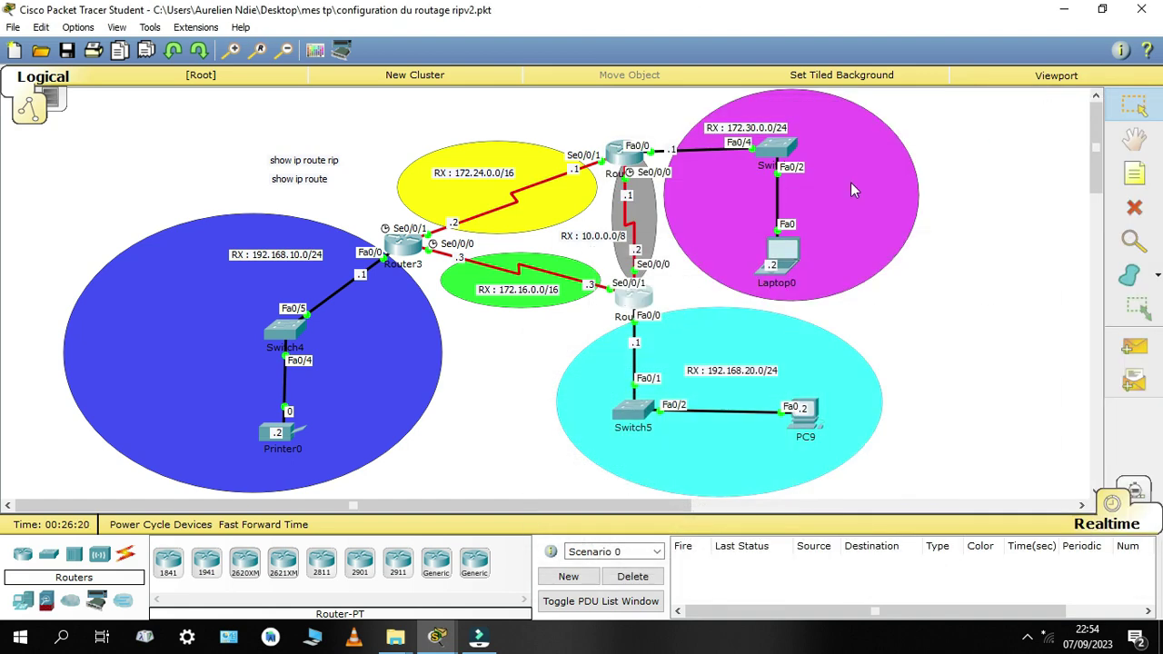